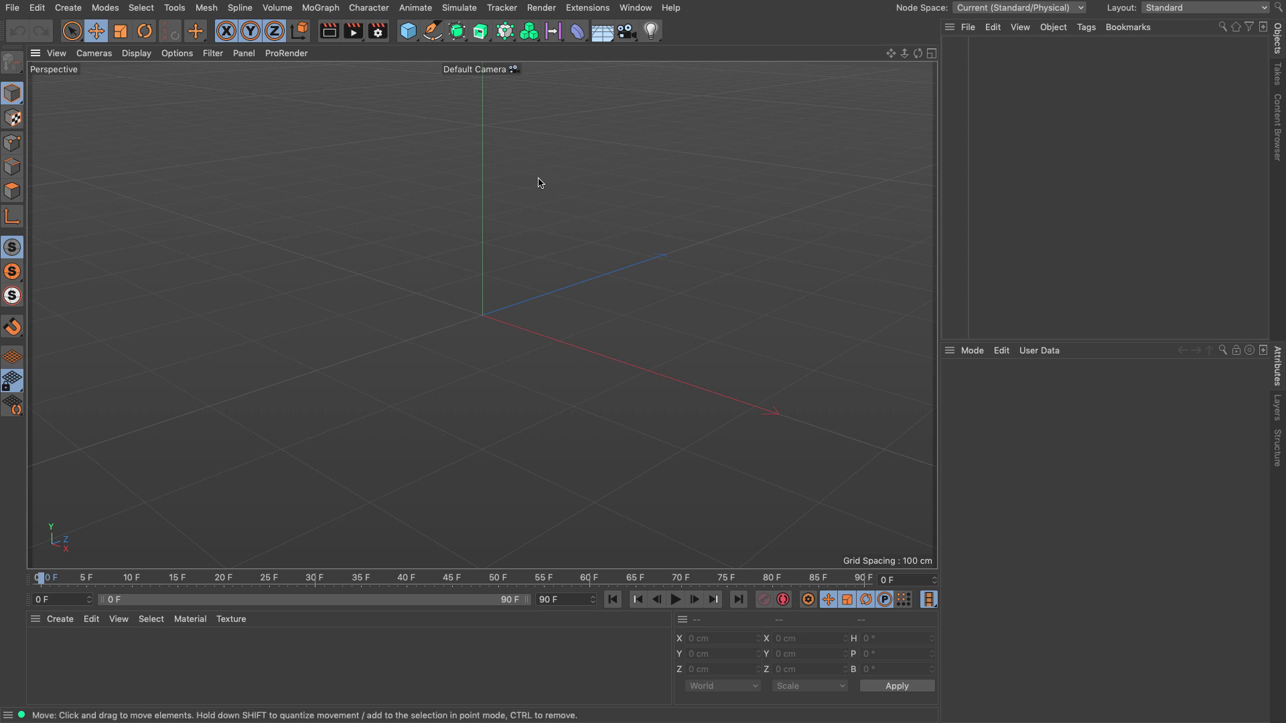
Add a Sphere primitive and set its type to Icosahedron
left_click(408, 31)
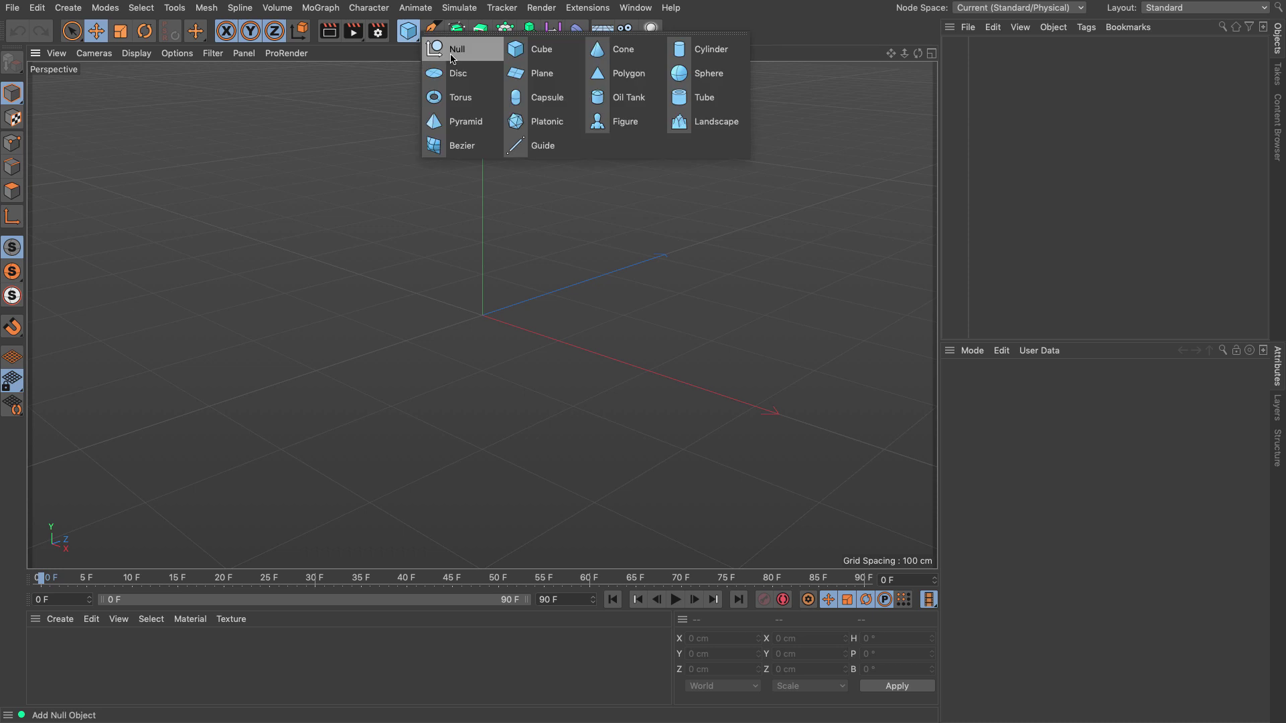
left_click(683, 83)
left_click(1044, 448)
left_click(1055, 524)
Set the perspective viewport's display mode to Gouraud Shading (Lines)
left_click(135, 53)
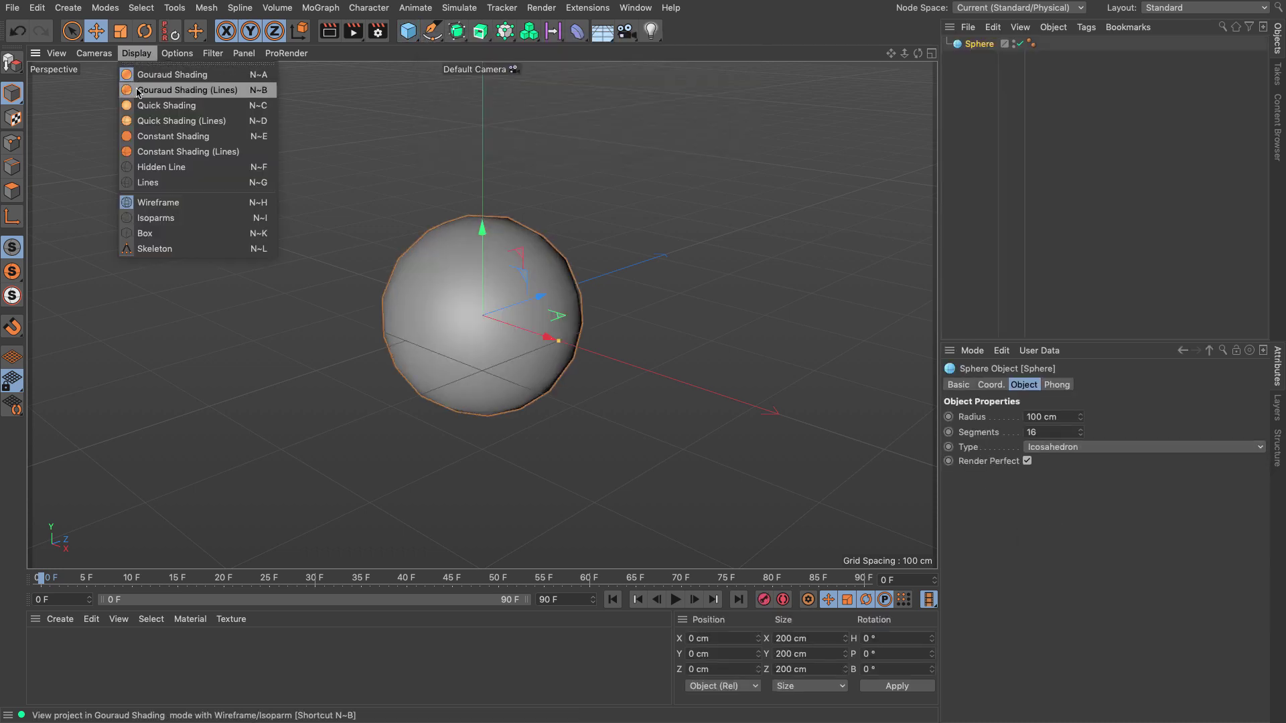
left_click(161, 89)
left_click(135, 91)
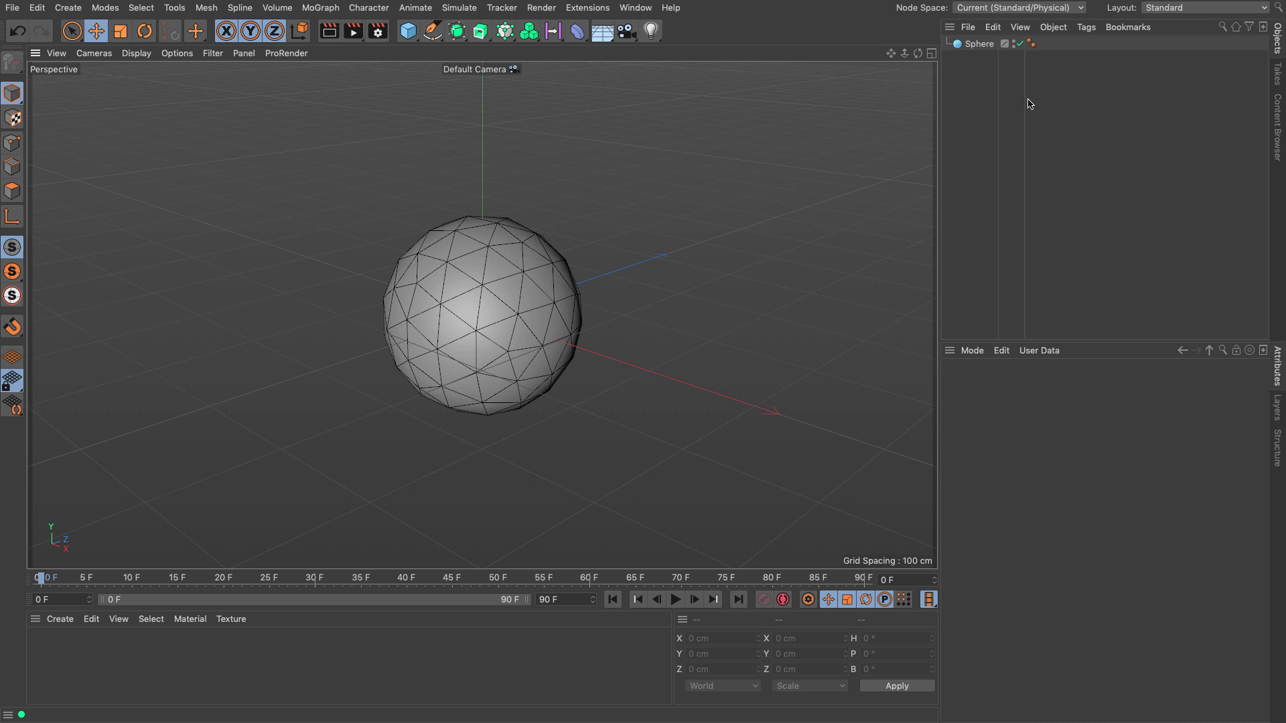
left_click(136, 53)
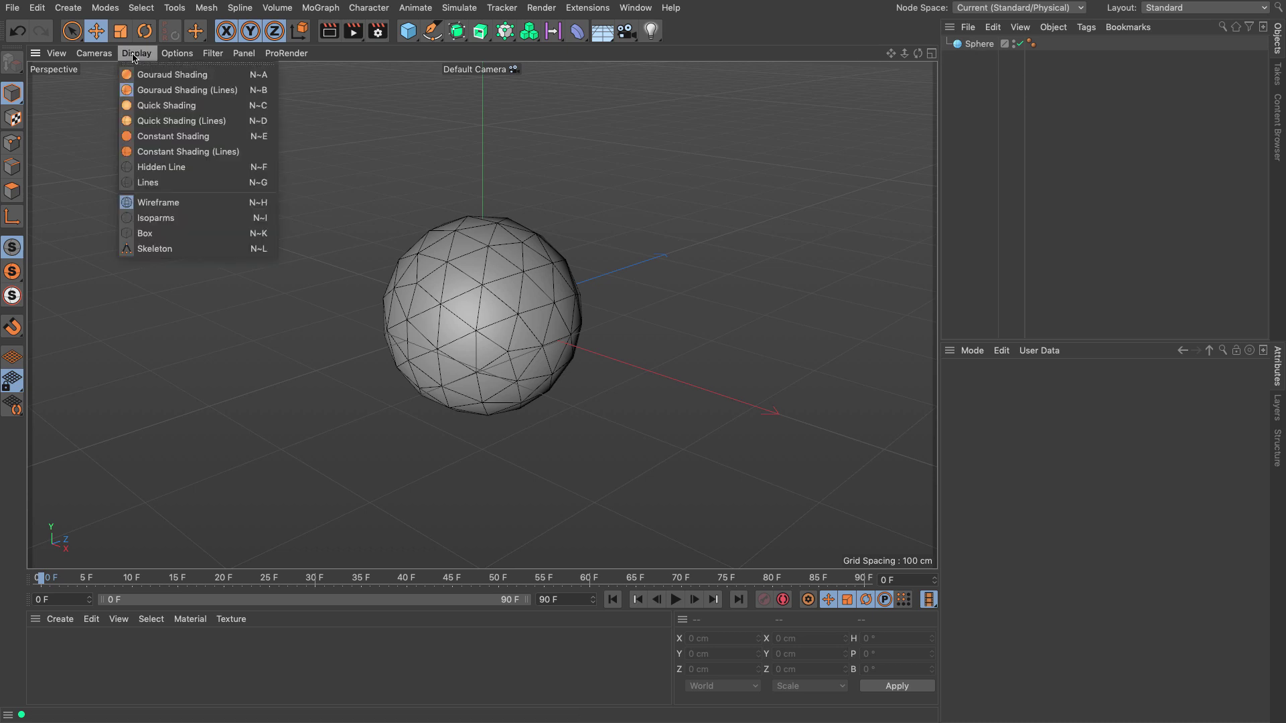
left_click(236, 90)
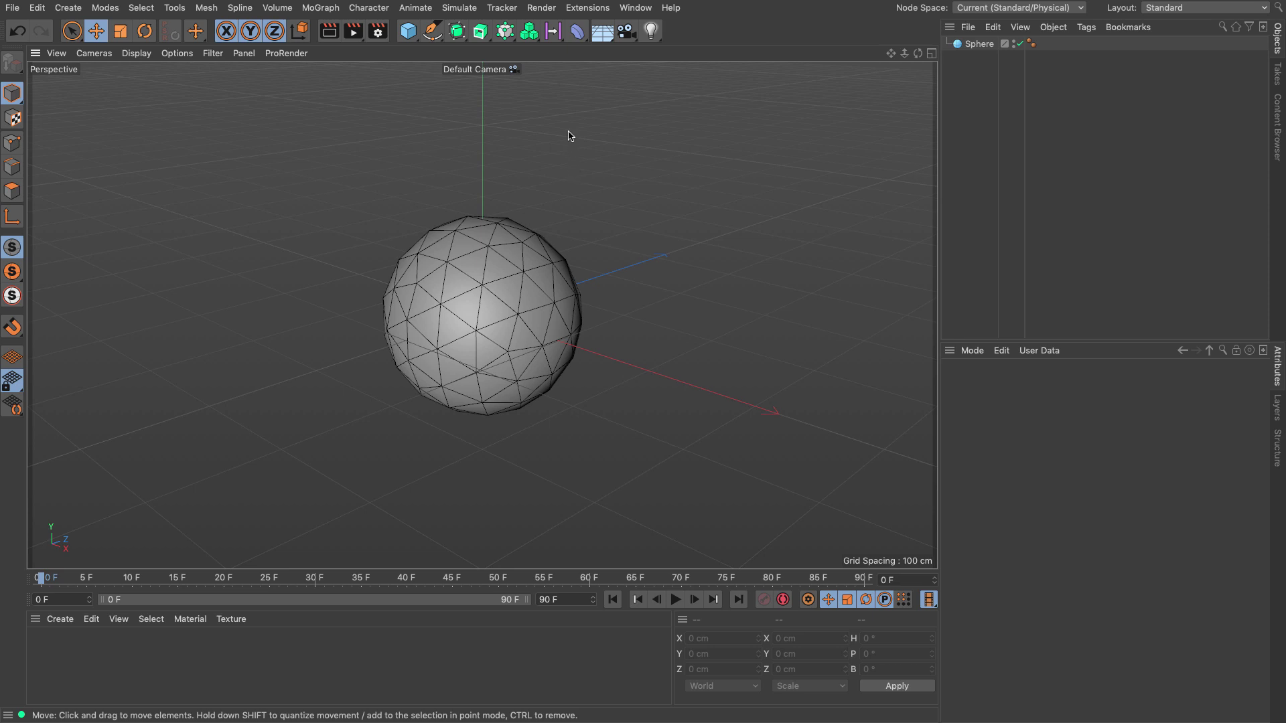
Add an Edge To Spline object and make the sphere its child
left_click(584, 9)
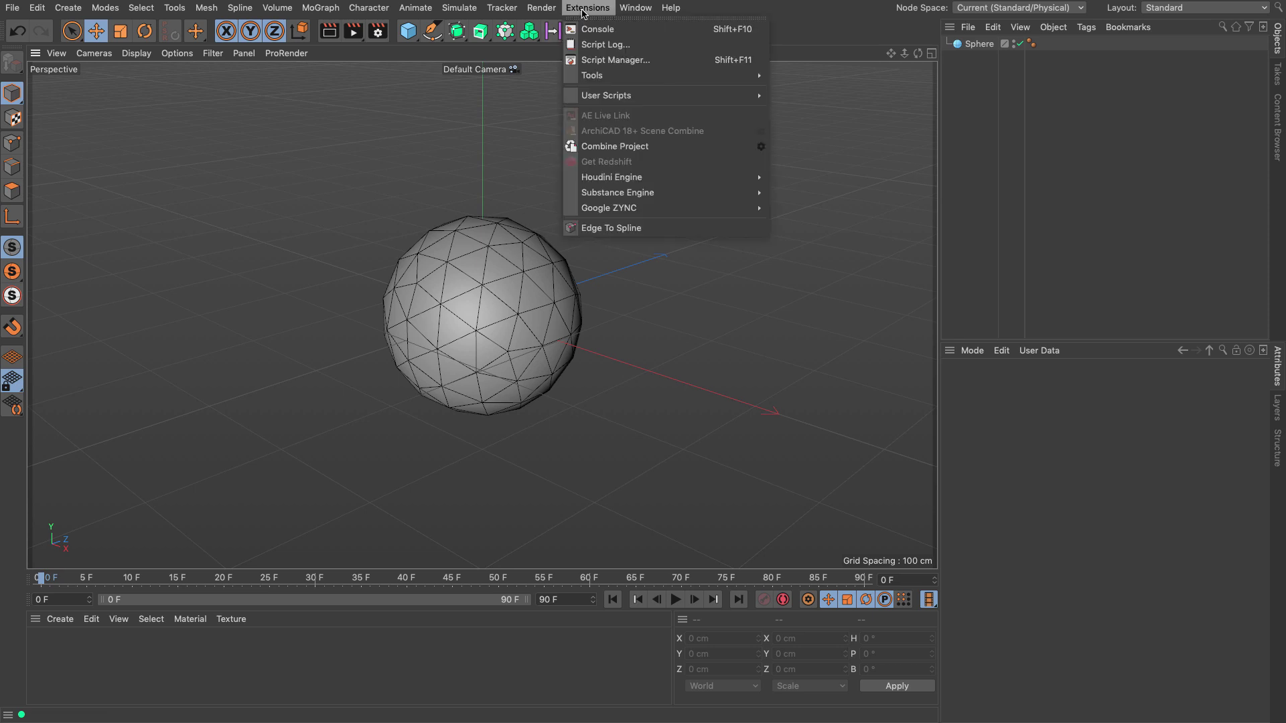
left_click(598, 230)
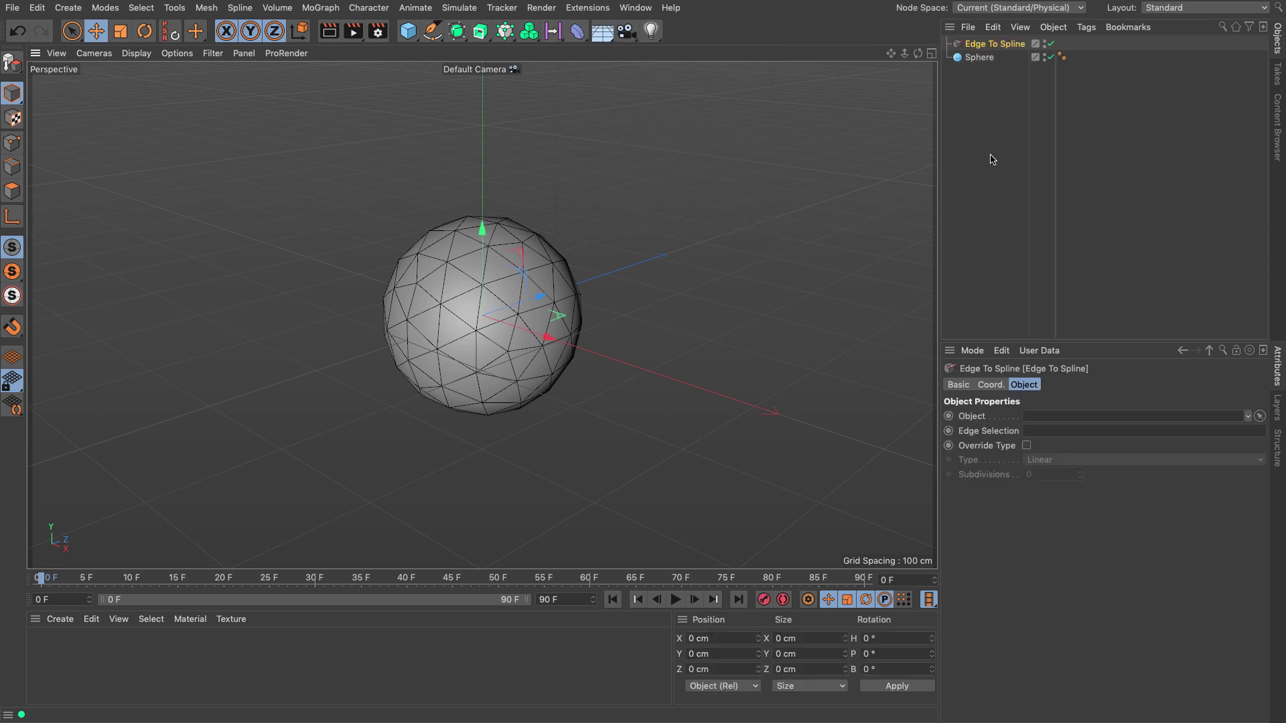
left_click_drag(975, 58, 979, 48)
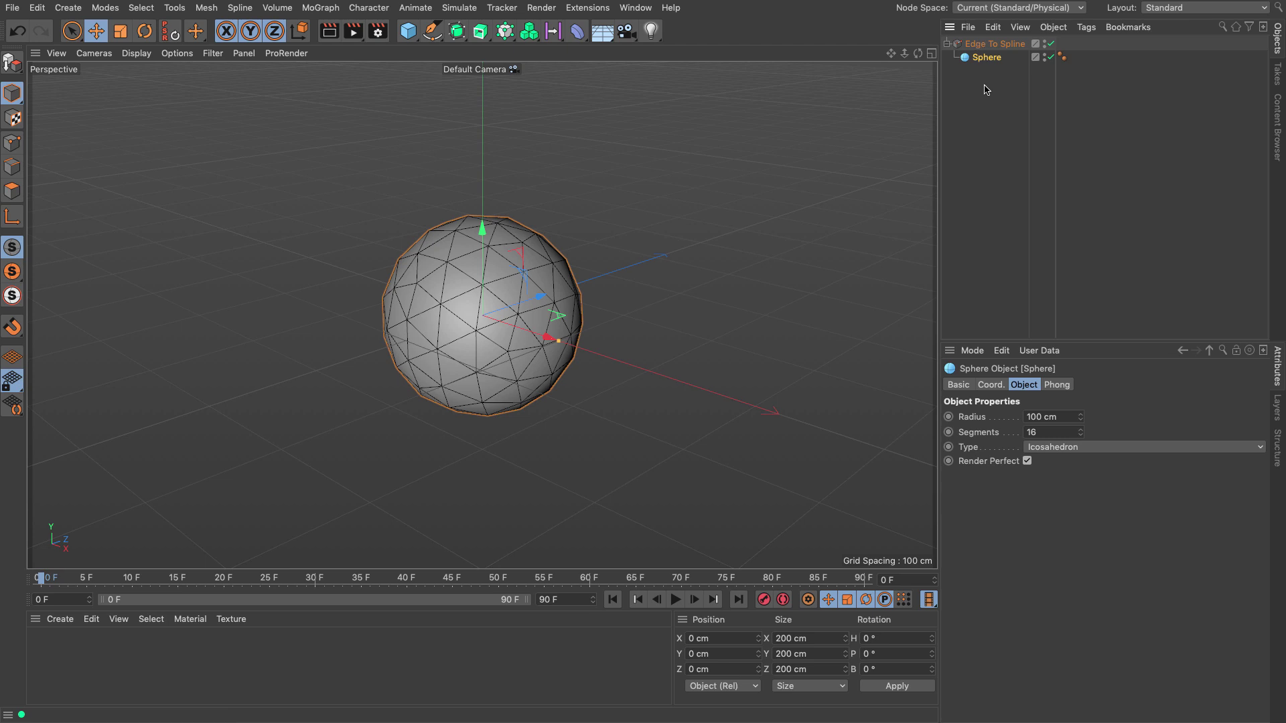
left_click(979, 45)
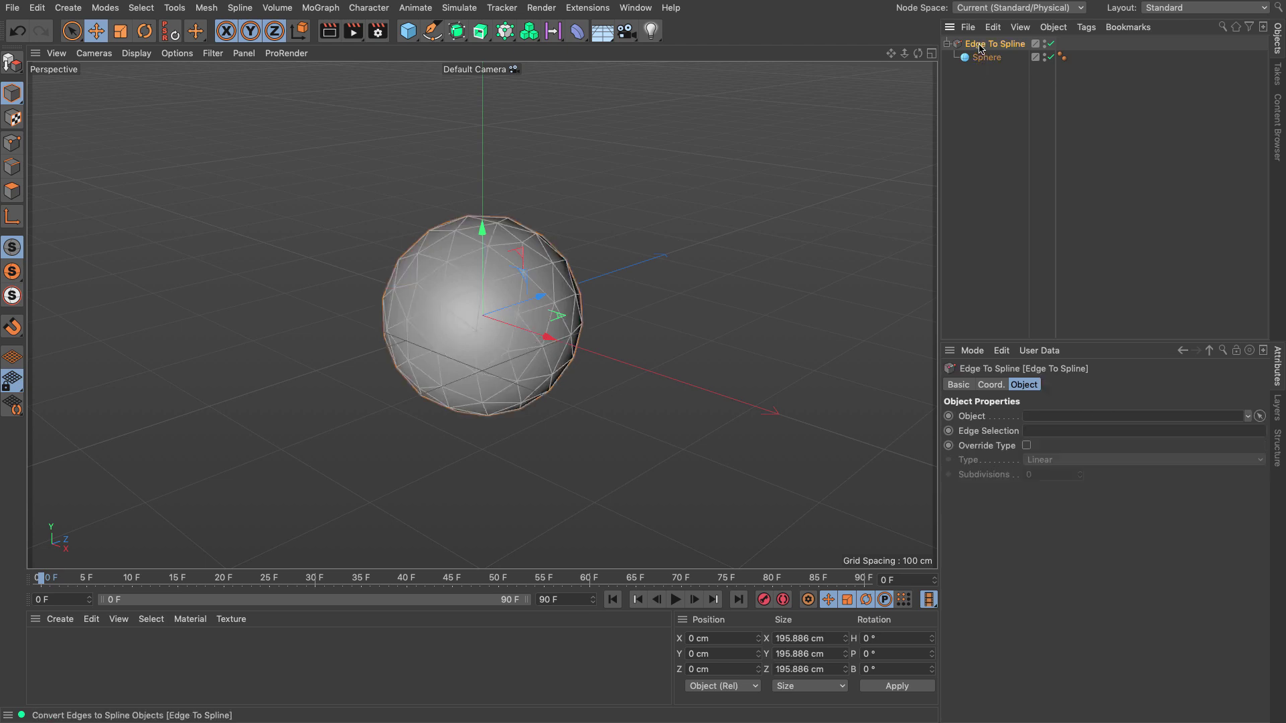
Hide the sphere in the viewport so that only the Edge To Spline result is displayed
left_click(1046, 59)
left_click(721, 269)
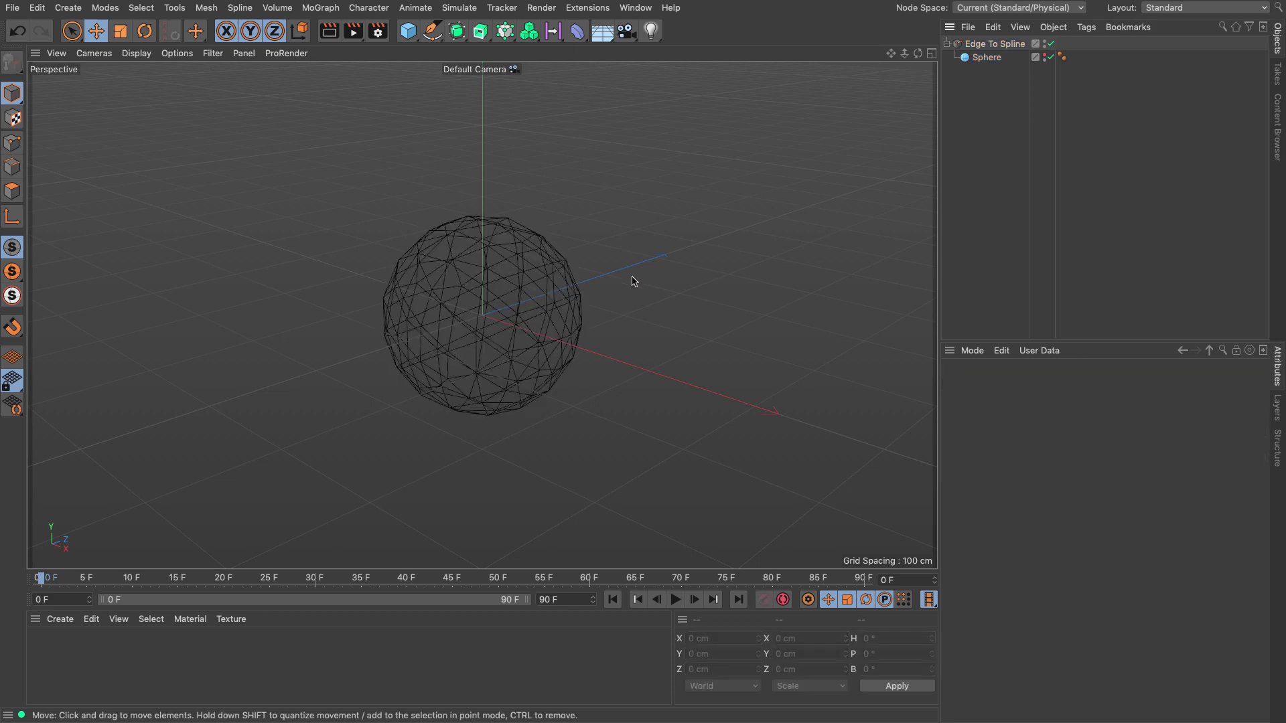
left_click_drag(517, 292, 600, 304, "alt")
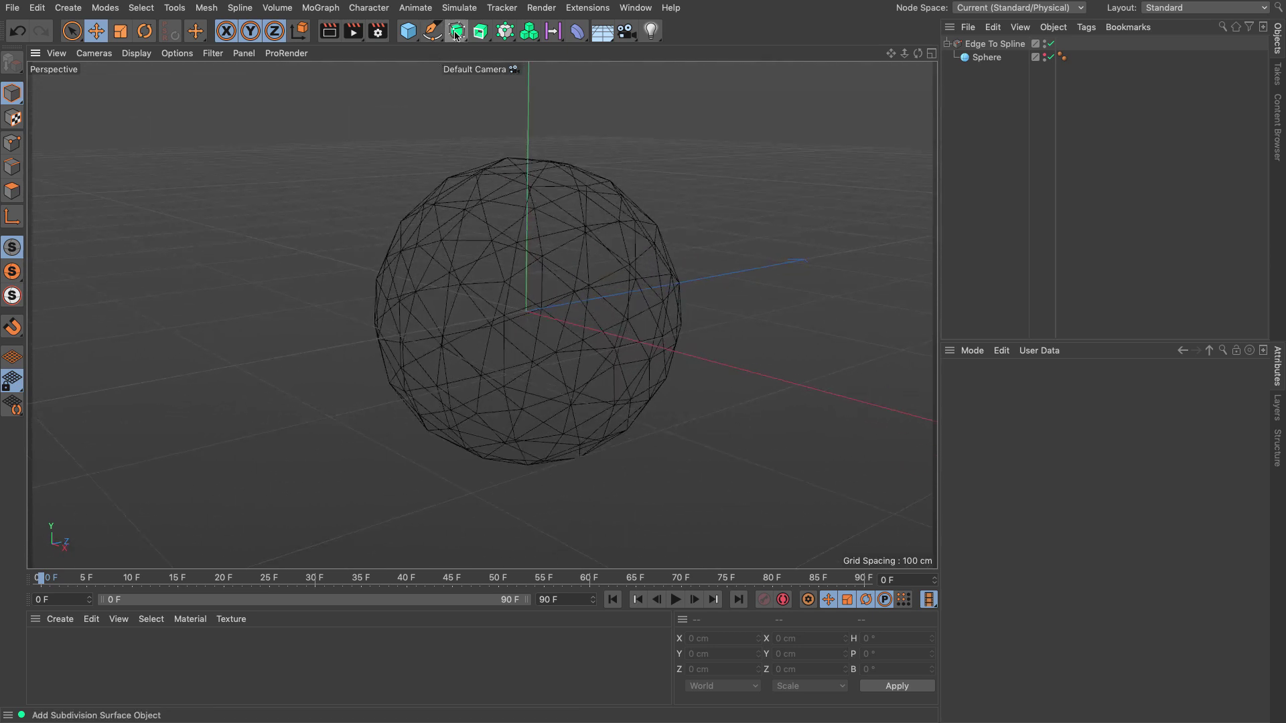
Add a Sweep object and an n-Side spline, and set the n-Side radius to 0.5 cm
left_click_drag(480, 32, 563, 118)
mouse_move(433, 31)
left_mouse_down()
mouse_move(481, 73)
mouse_move(594, 126)
left_mouse_up()
double_click(1073, 418)
type("0.5")
key("Return")
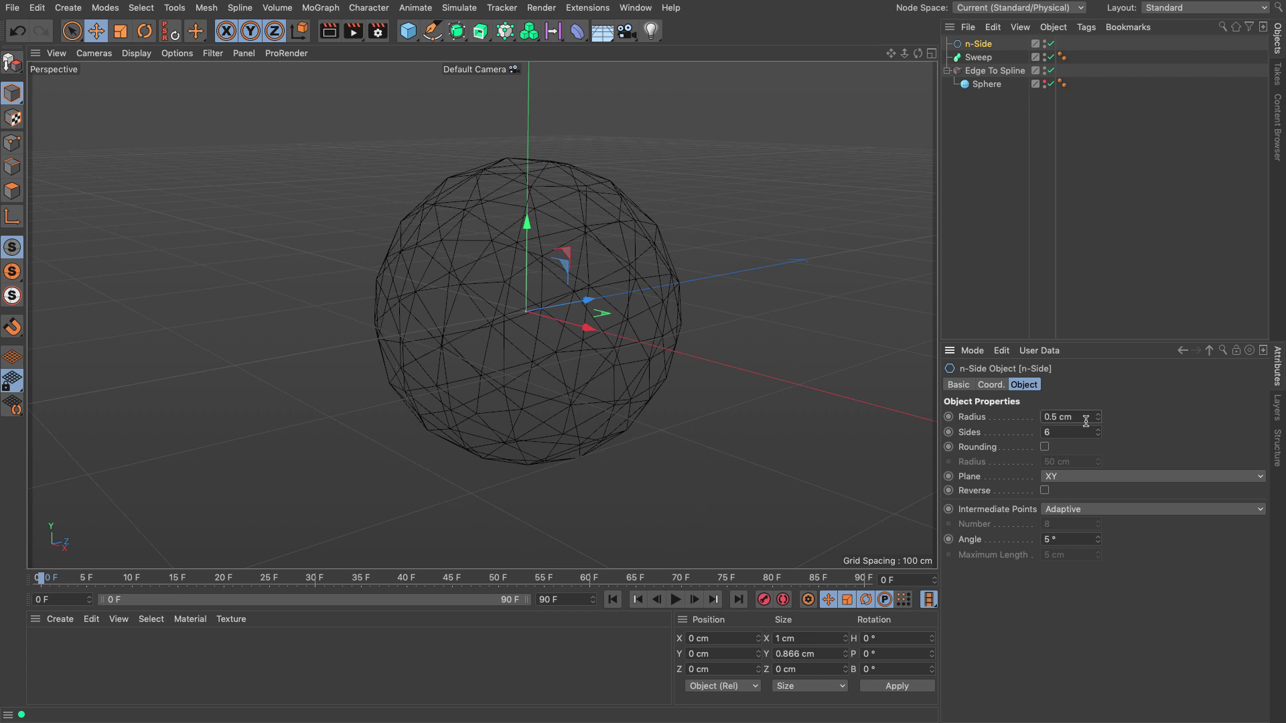
Nest the n-Side and Edge To Spline objects under the Sweep, with n-Side as the first child
left_click(946, 71)
left_click_drag(974, 71, 983, 60)
left_click(978, 102)
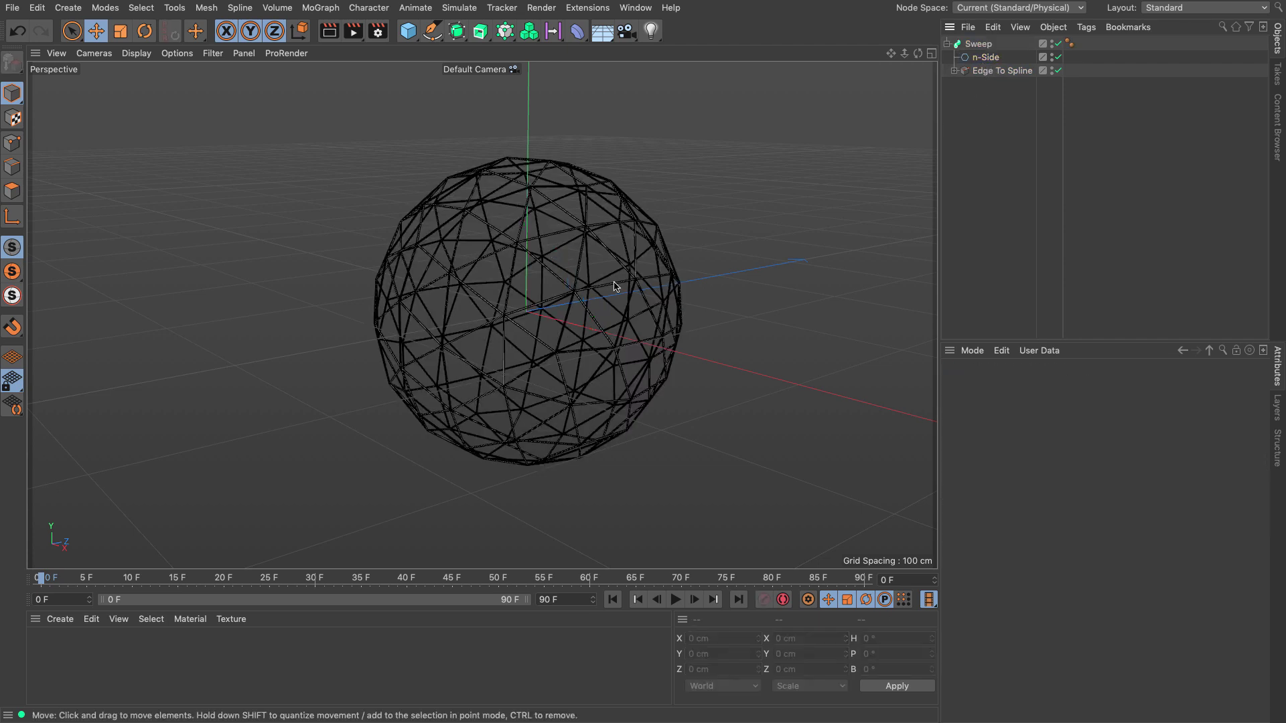
Turn the sphere's viewport visibility back on under Edge To Spline and preview the result with viewport renders
left_click(329, 31)
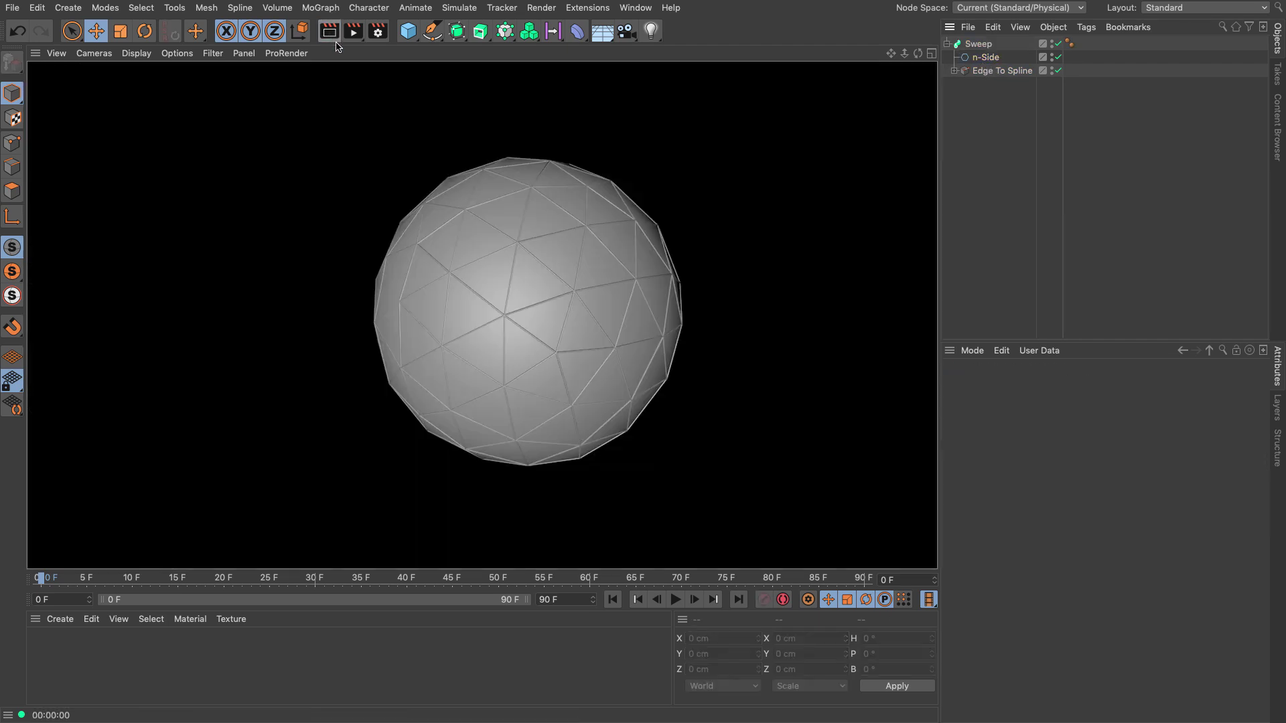
left_click(955, 70)
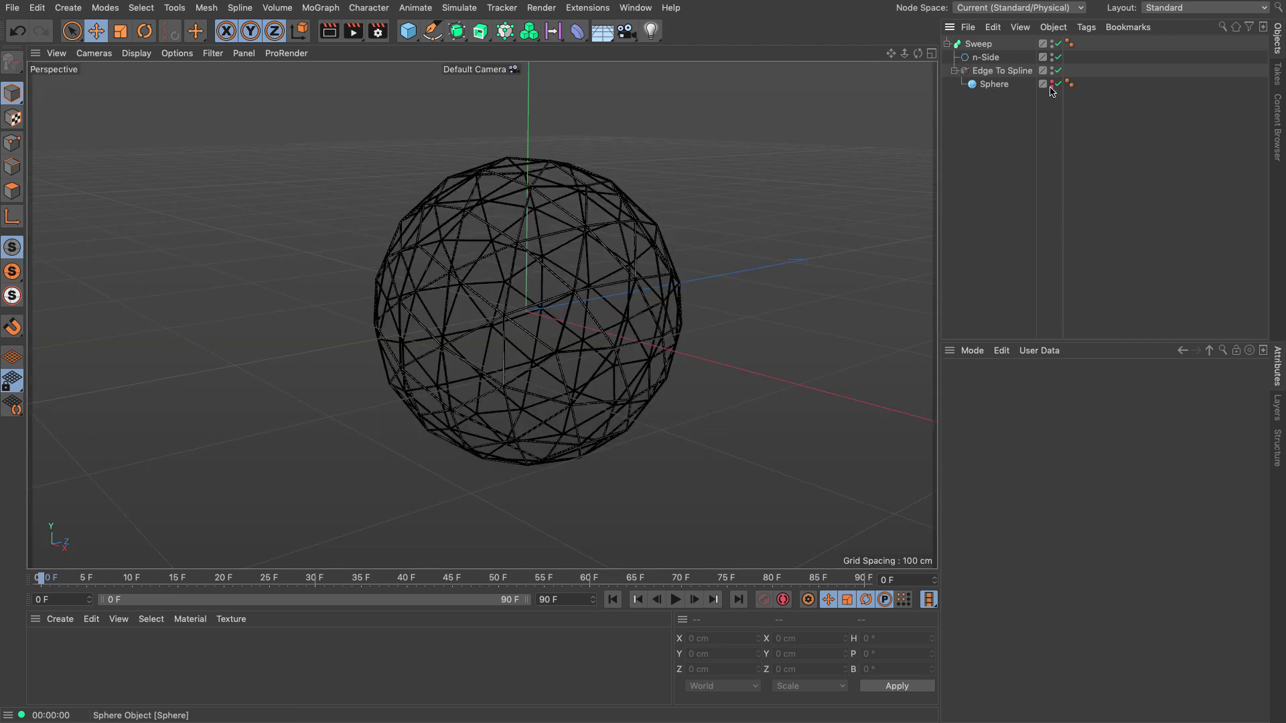
left_click(329, 32)
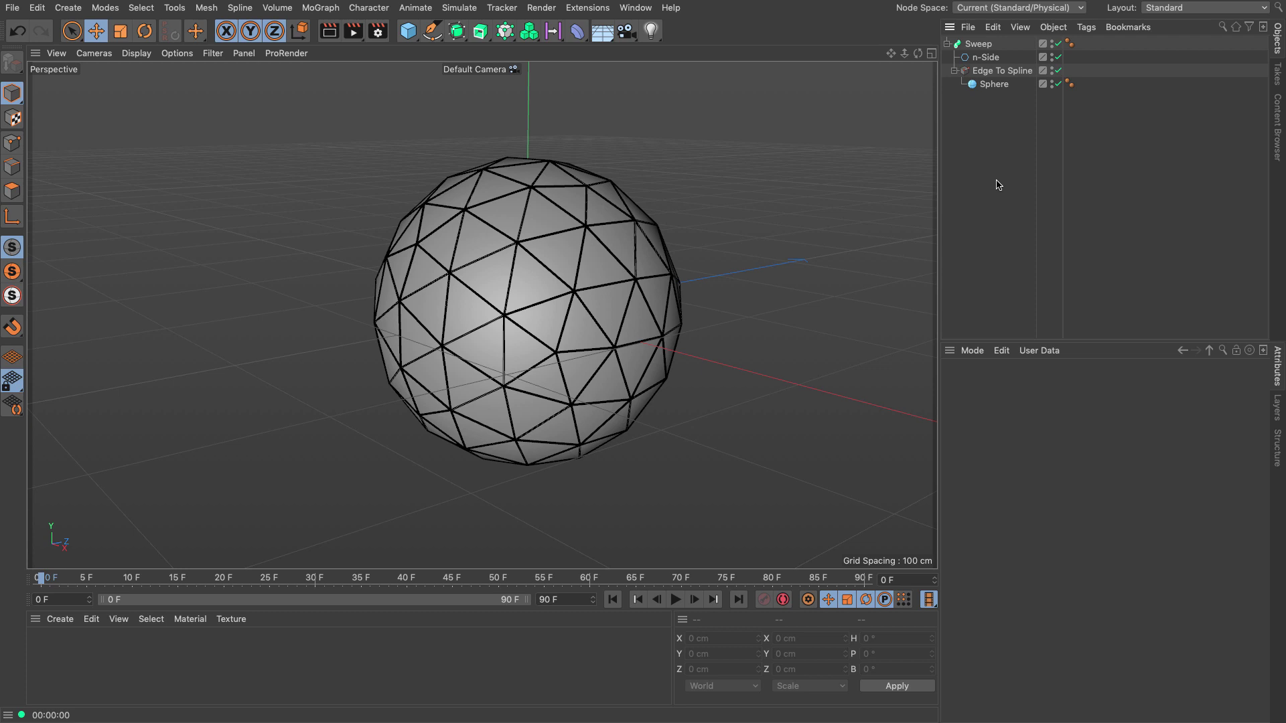
Create a new material and apply it to the sphere
double_click(51, 662)
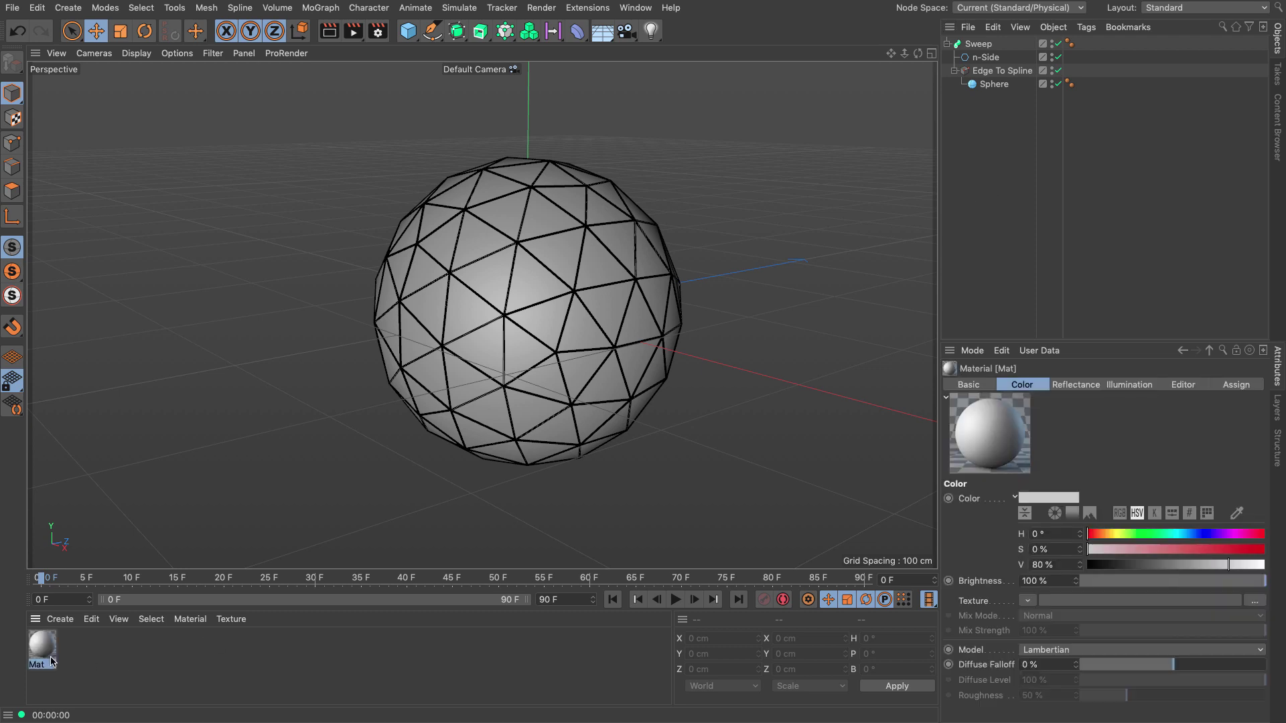
left_click_drag(42, 650, 1005, 85)
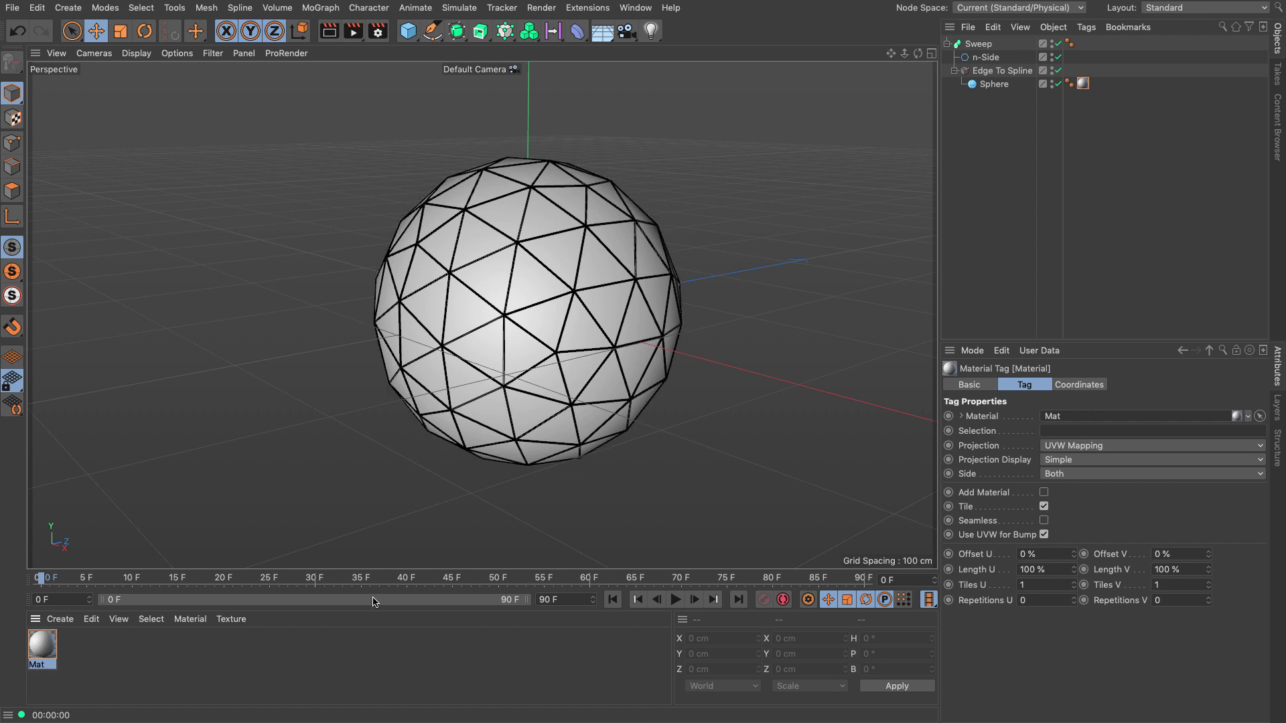
Enable the Alpha and Luminance channels of the sphere's material and disable its Reflectance and Color channels
double_click(42, 649)
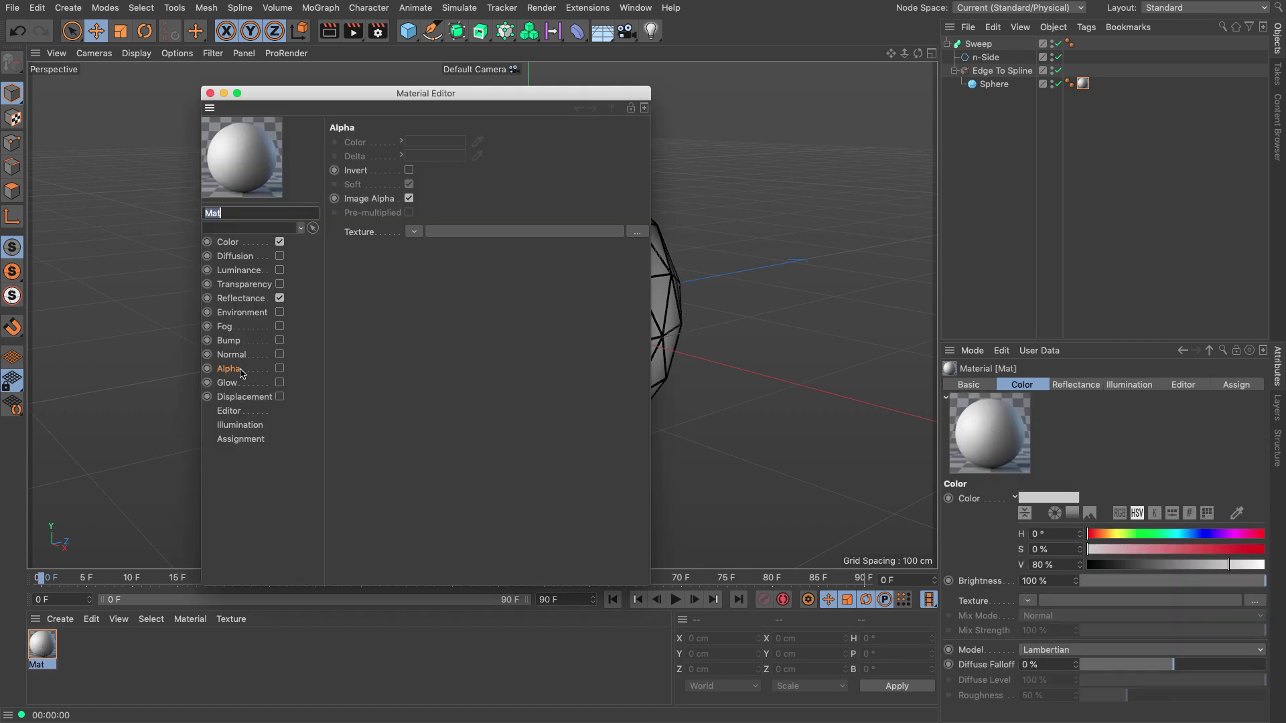
left_click(279, 369)
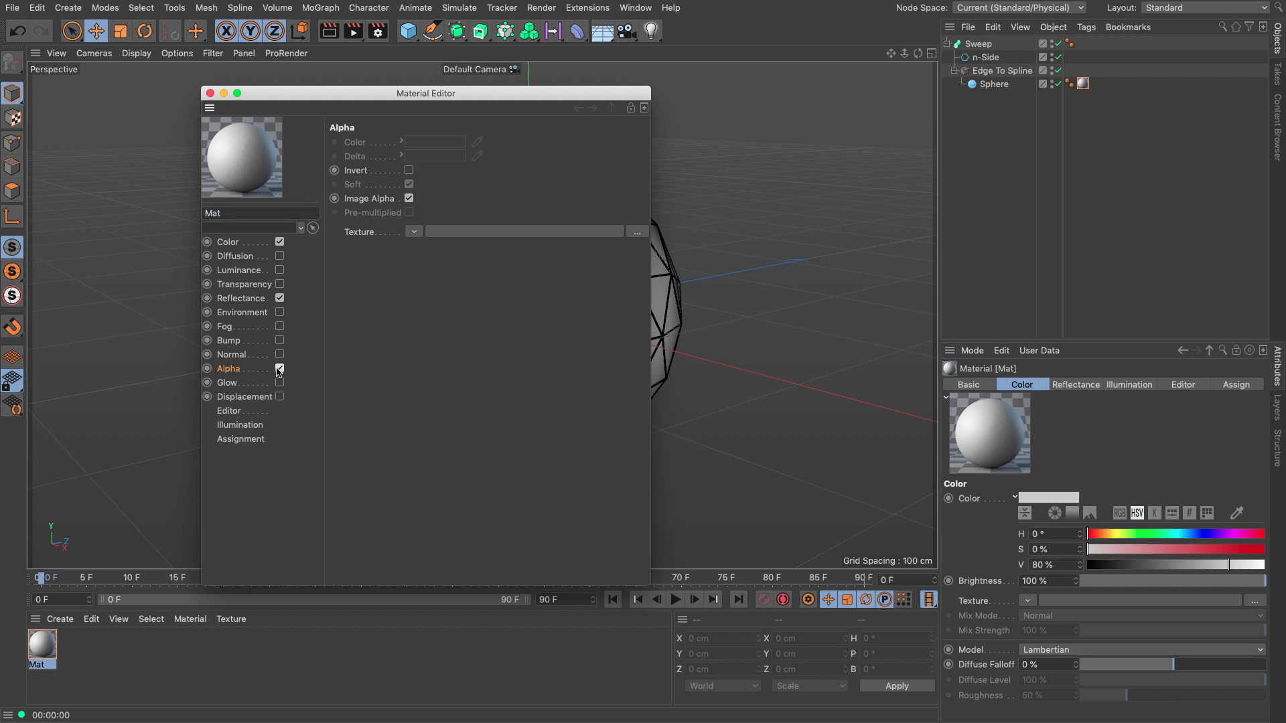
left_click(279, 298)
left_click(279, 242)
left_click(279, 270)
Set the material's luminance color to purple with H 289°, S 50% and V 47%
left_click(554, 193)
left_click_drag(561, 209, 541, 209)
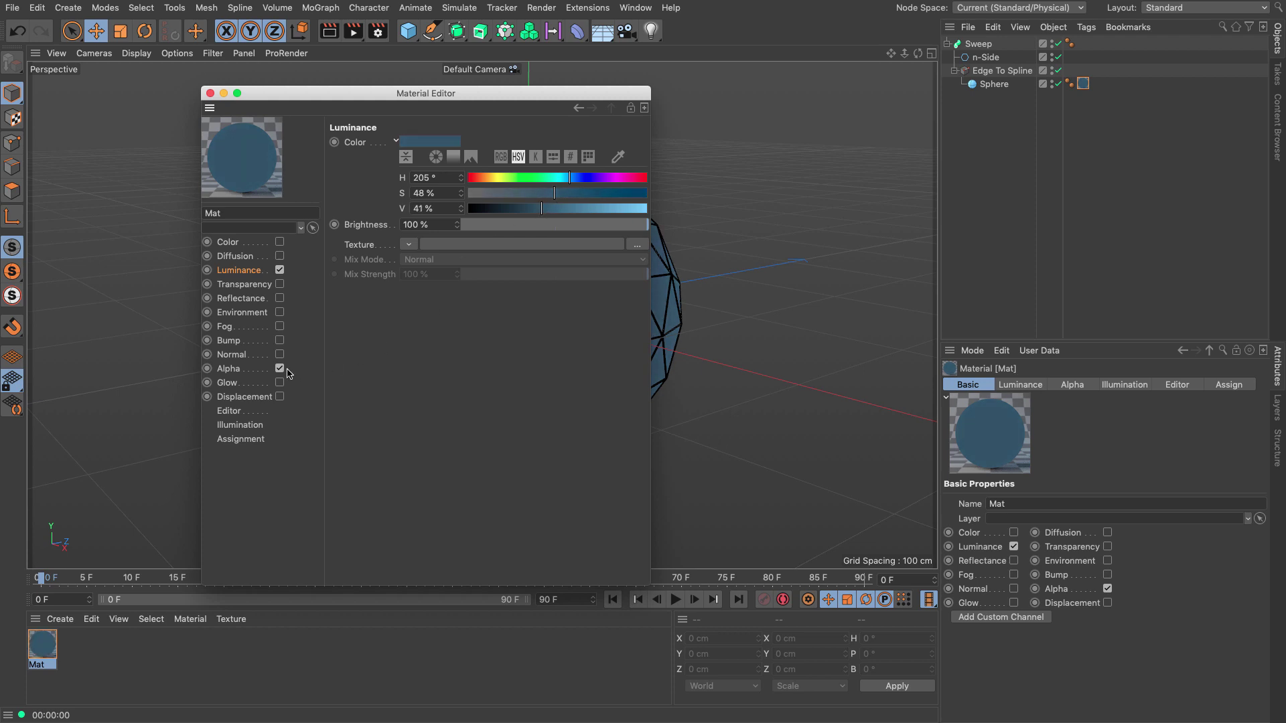
left_click(612, 177)
left_click_drag(545, 212, 557, 193)
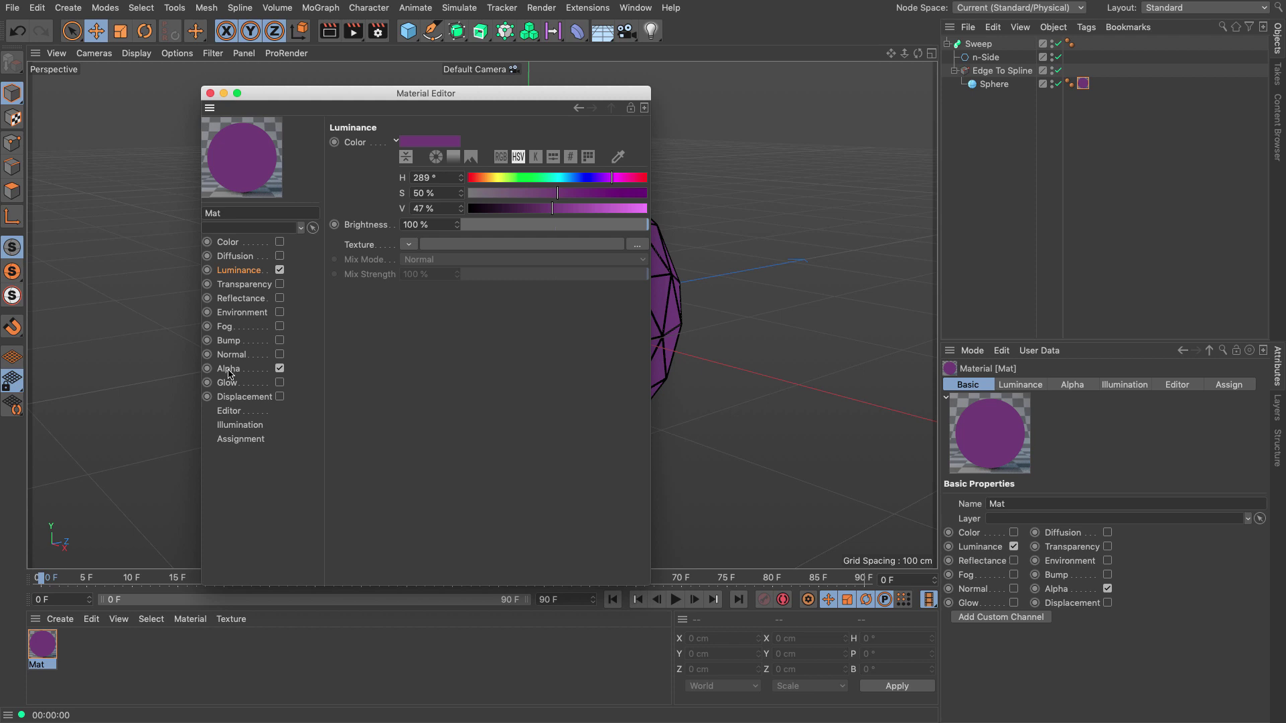
Load a Color shader as the material's alpha texture, set its V value to 56%, and render the viewport
left_click(228, 370)
left_click(413, 233)
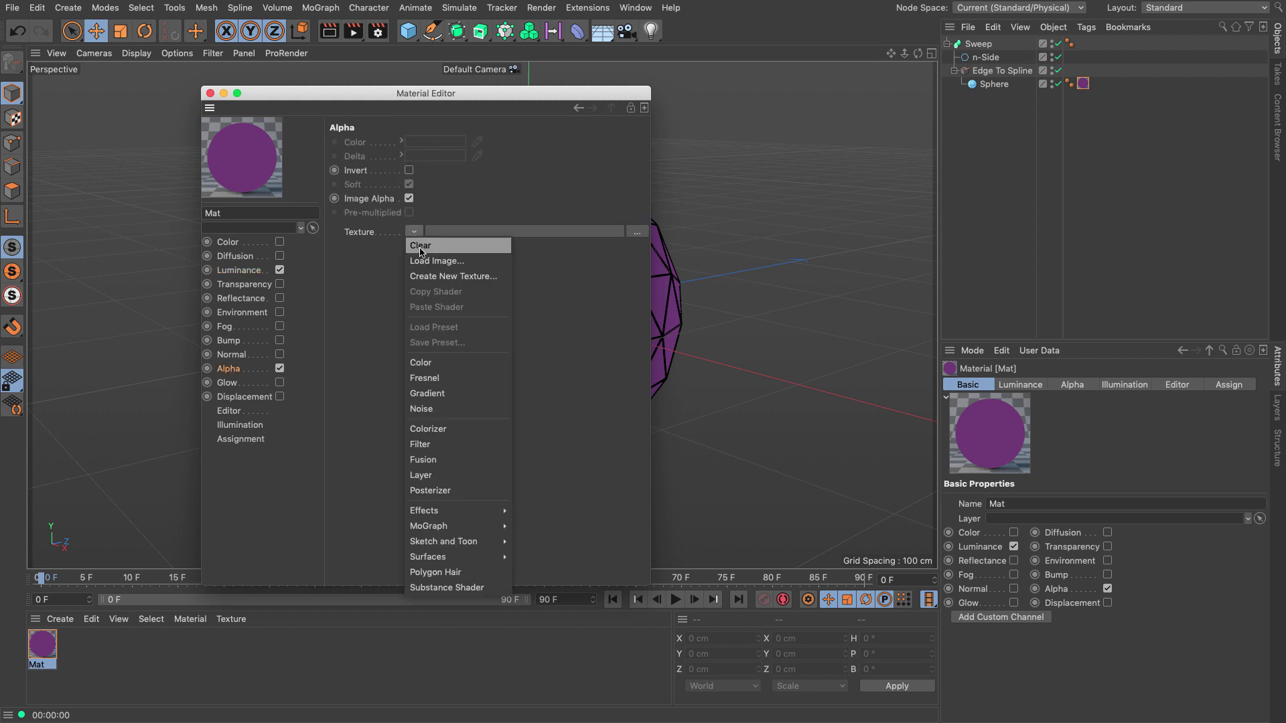
left_click(423, 362)
left_click(424, 263)
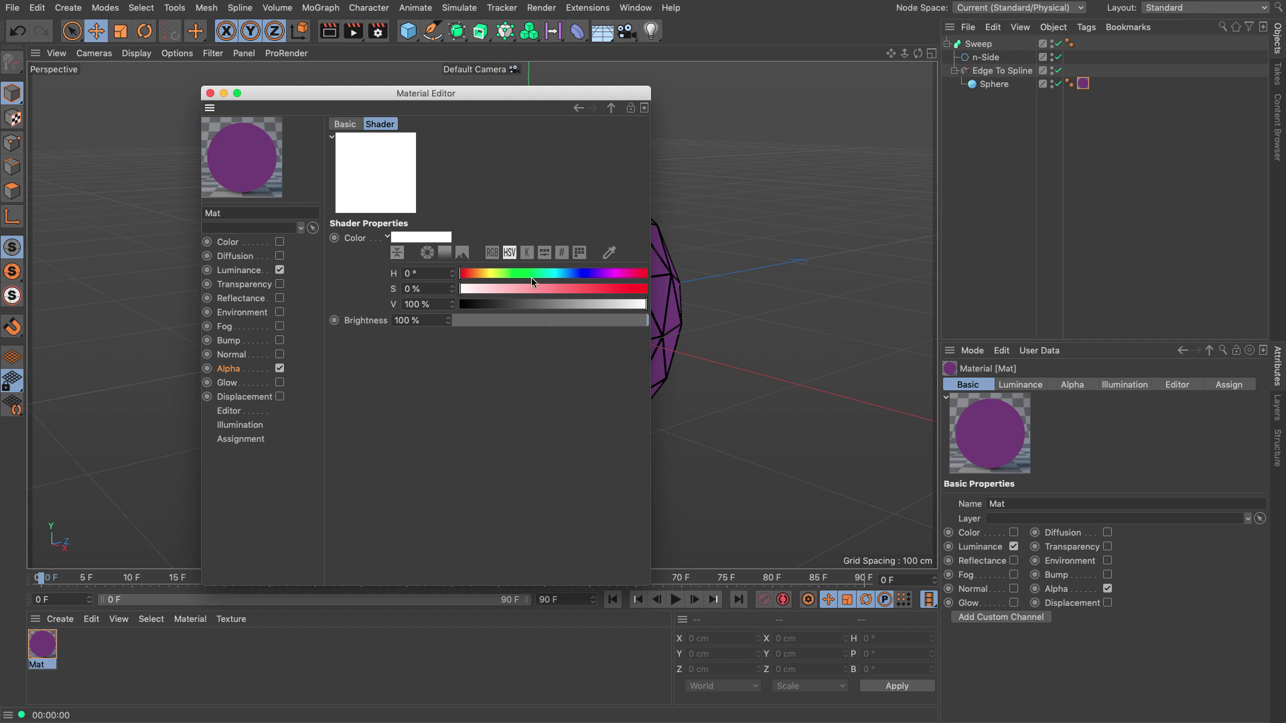
mouse_move(587, 305)
left_mouse_down()
mouse_move(546, 305)
mouse_move(564, 304)
left_mouse_up()
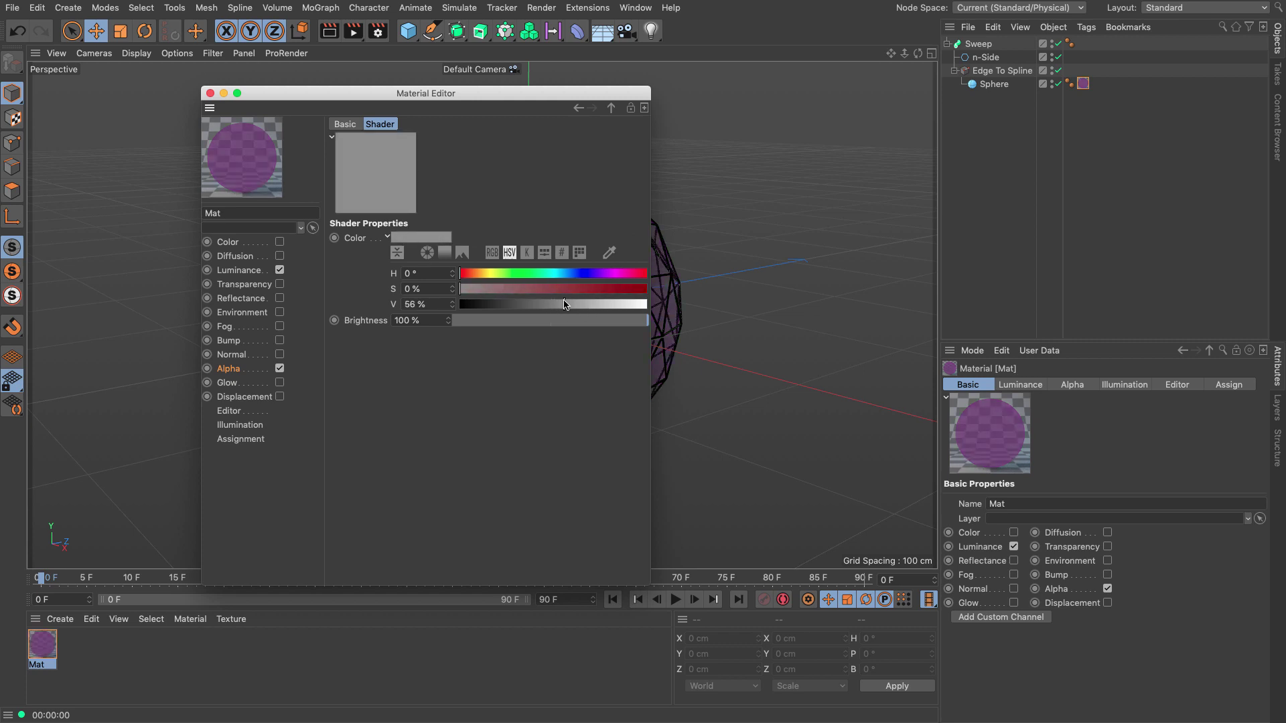
left_click(210, 94)
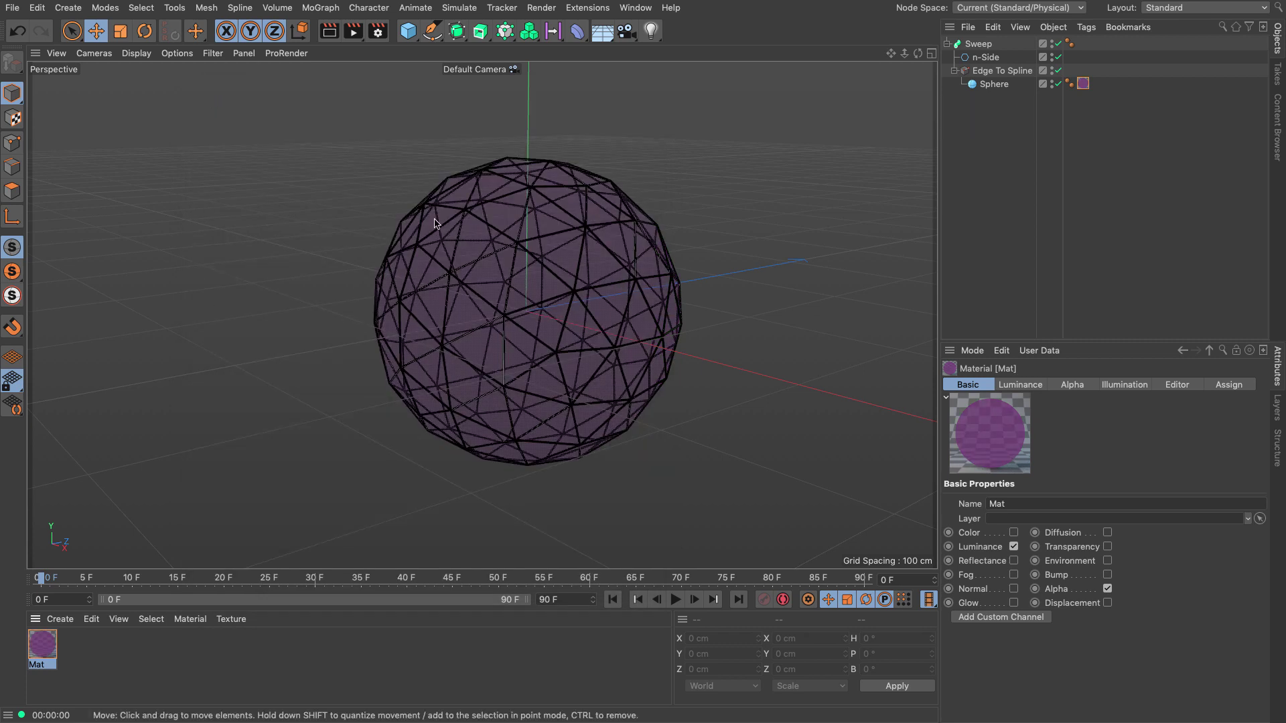
left_click(329, 31)
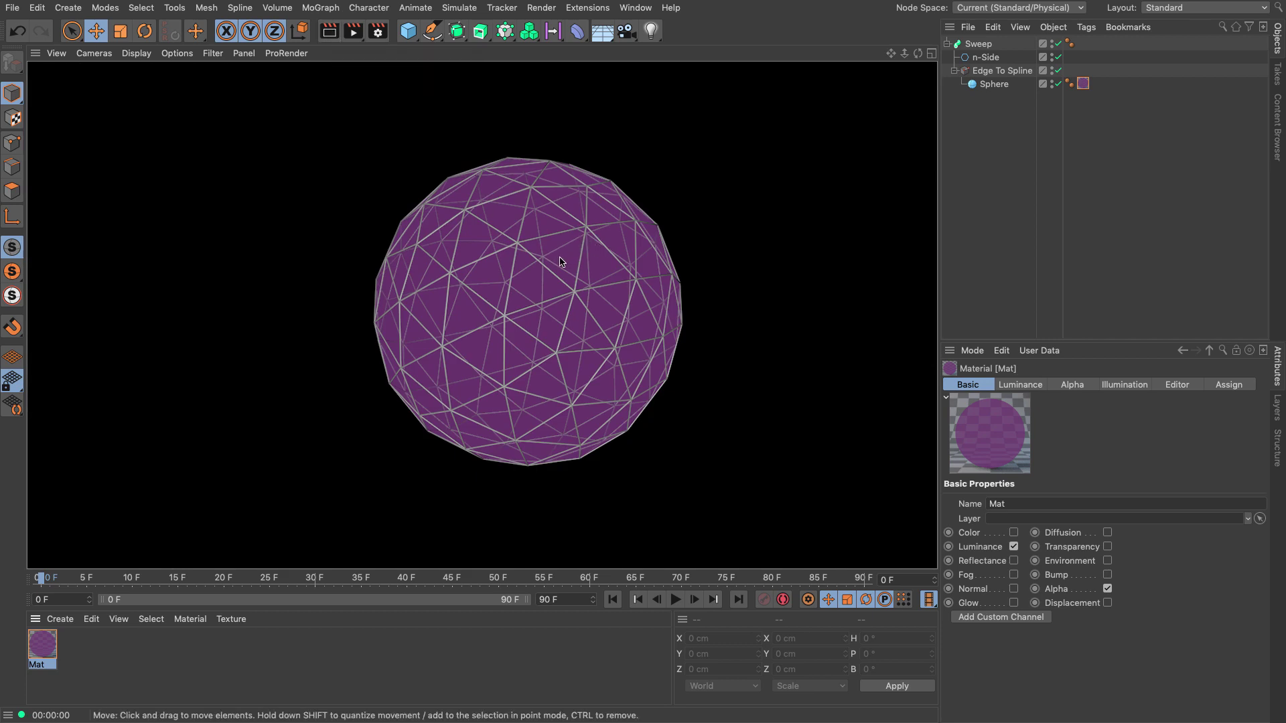
Raise the alpha Color shader's V value to 79% and render the viewport again
double_click(47, 644)
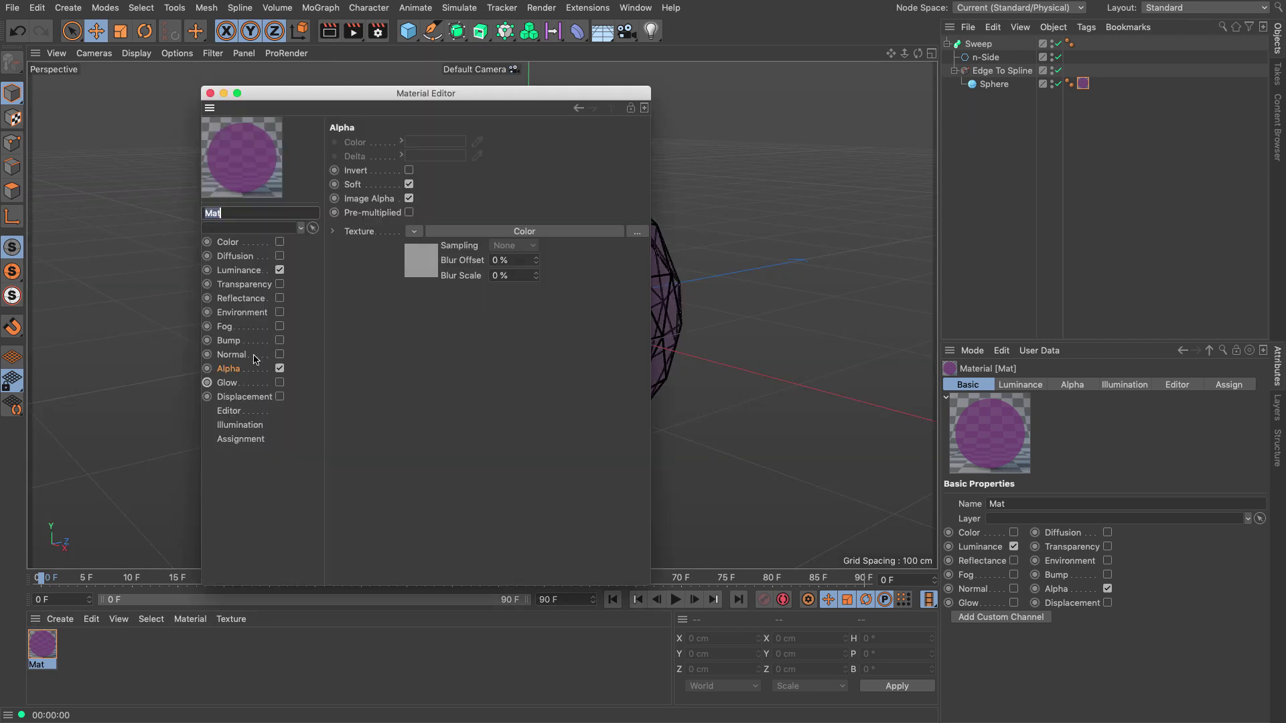
left_click(420, 263)
left_click(536, 307)
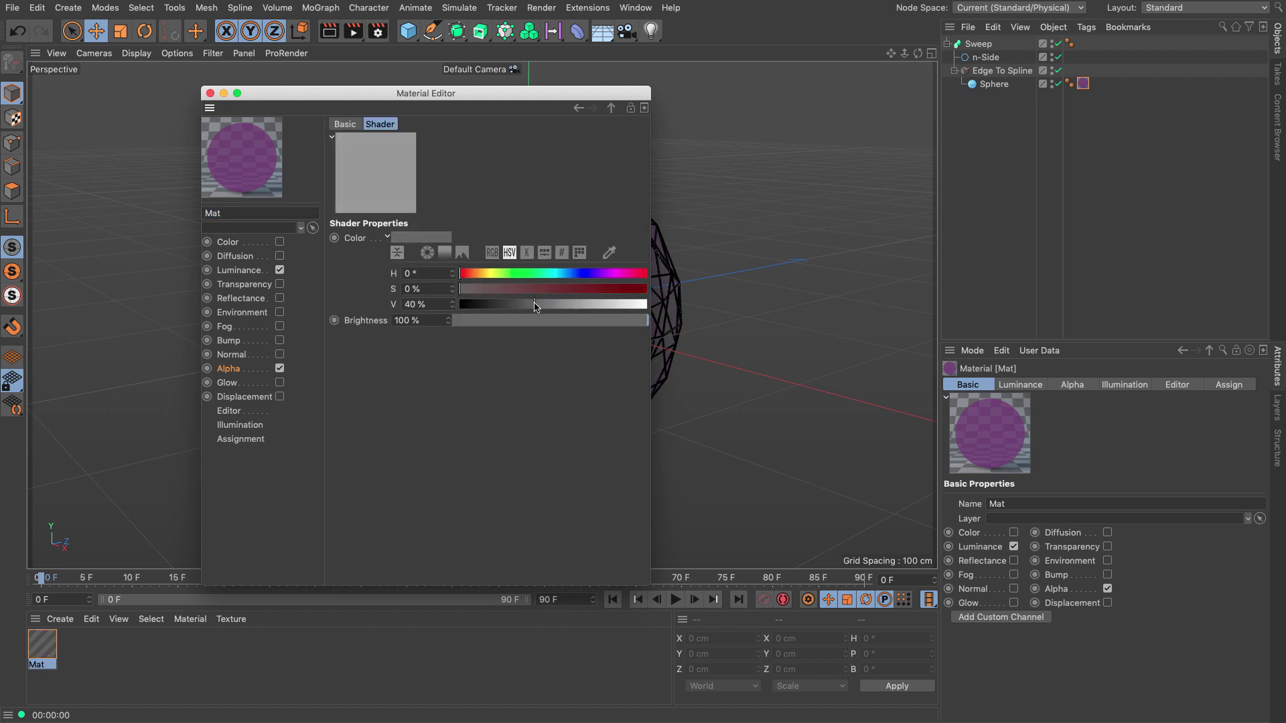
left_click_drag(536, 306, 607, 304)
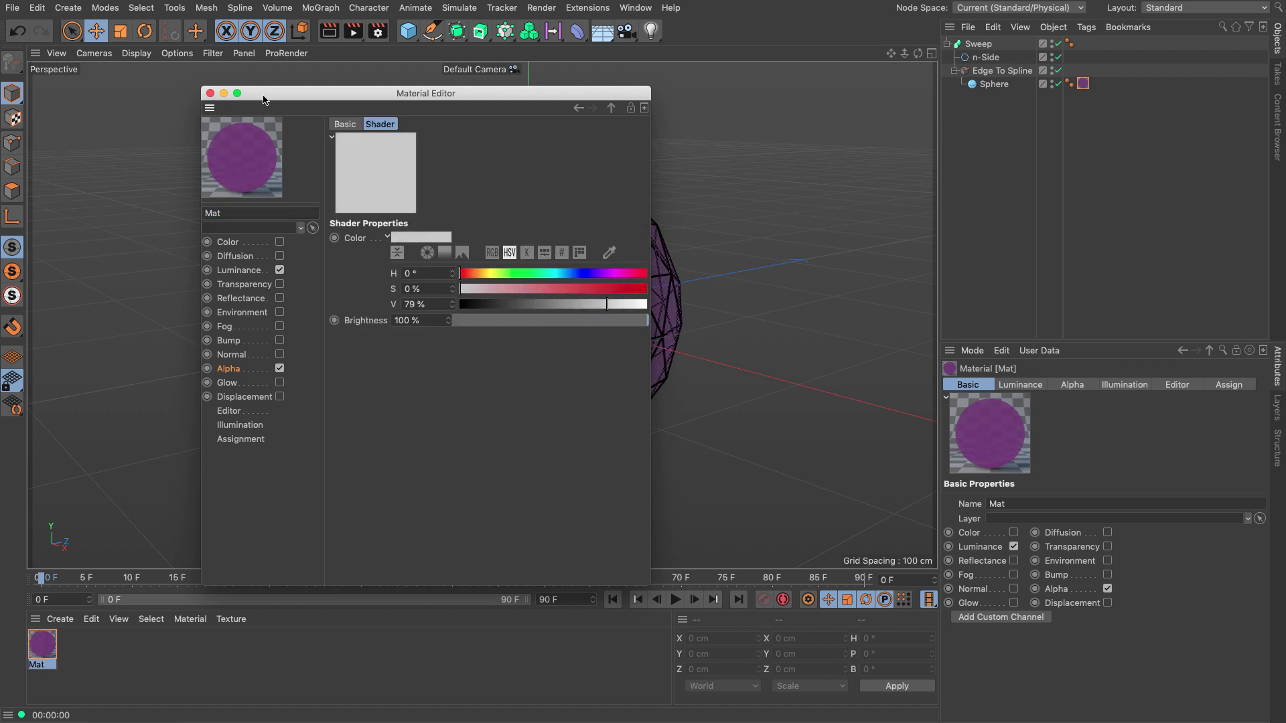
left_click(209, 93)
left_click(329, 31)
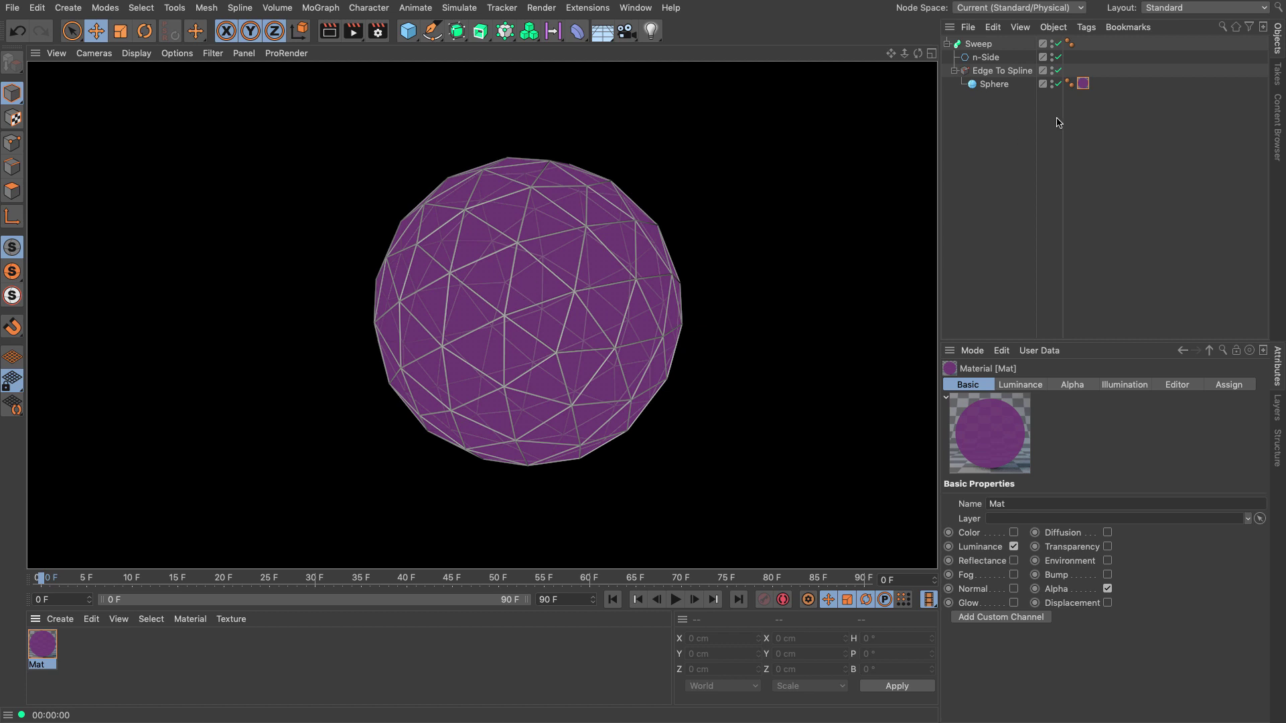
Remove the material tag from the sphere and move the sphere out of Edge To Spline to the top level
left_click(987, 85)
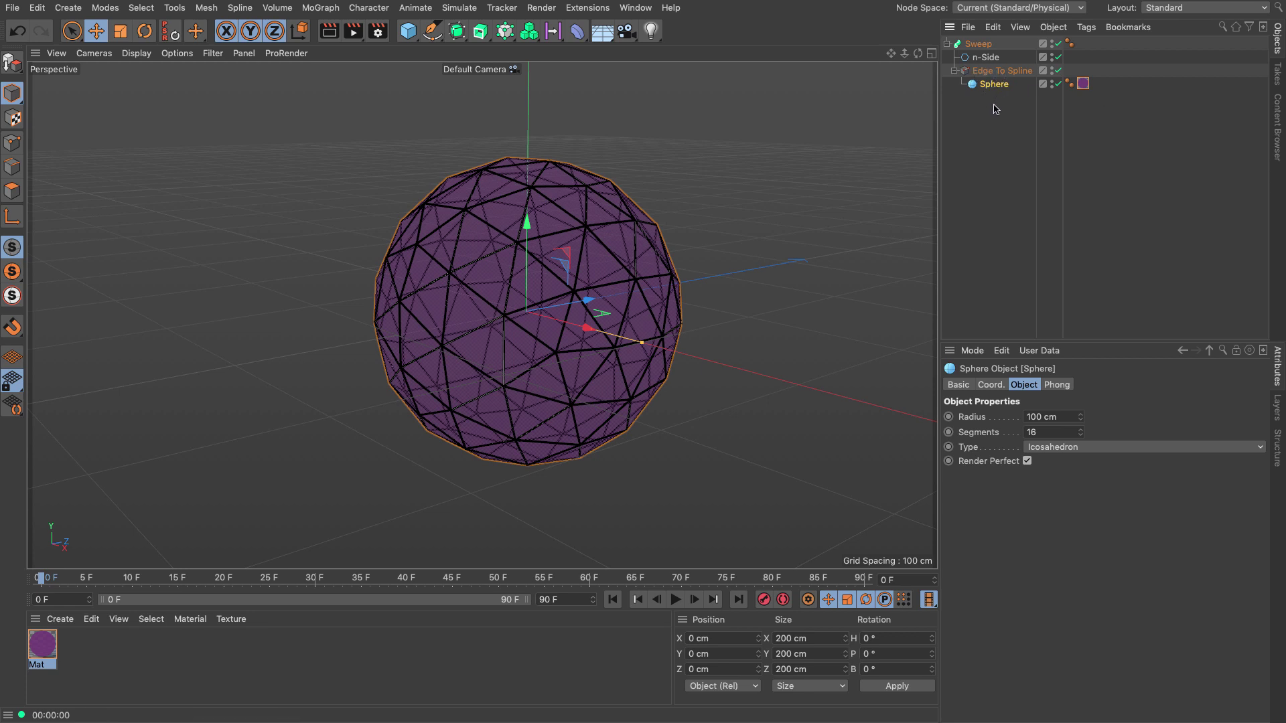
left_click(1083, 83)
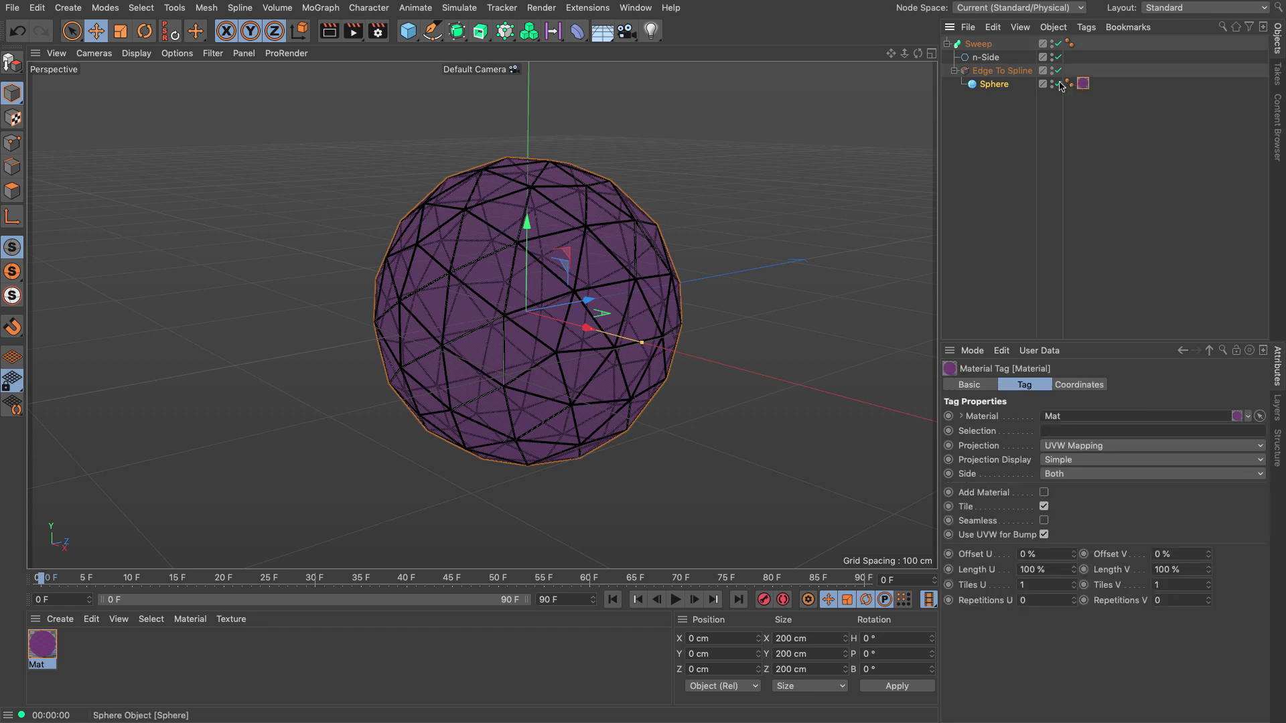
key("Delete")
mouse_move(994, 84)
left_mouse_down()
mouse_move(985, 69)
mouse_move(996, 81)
mouse_move(995, 67)
left_mouse_up()
left_click(994, 83)
left_click(981, 118)
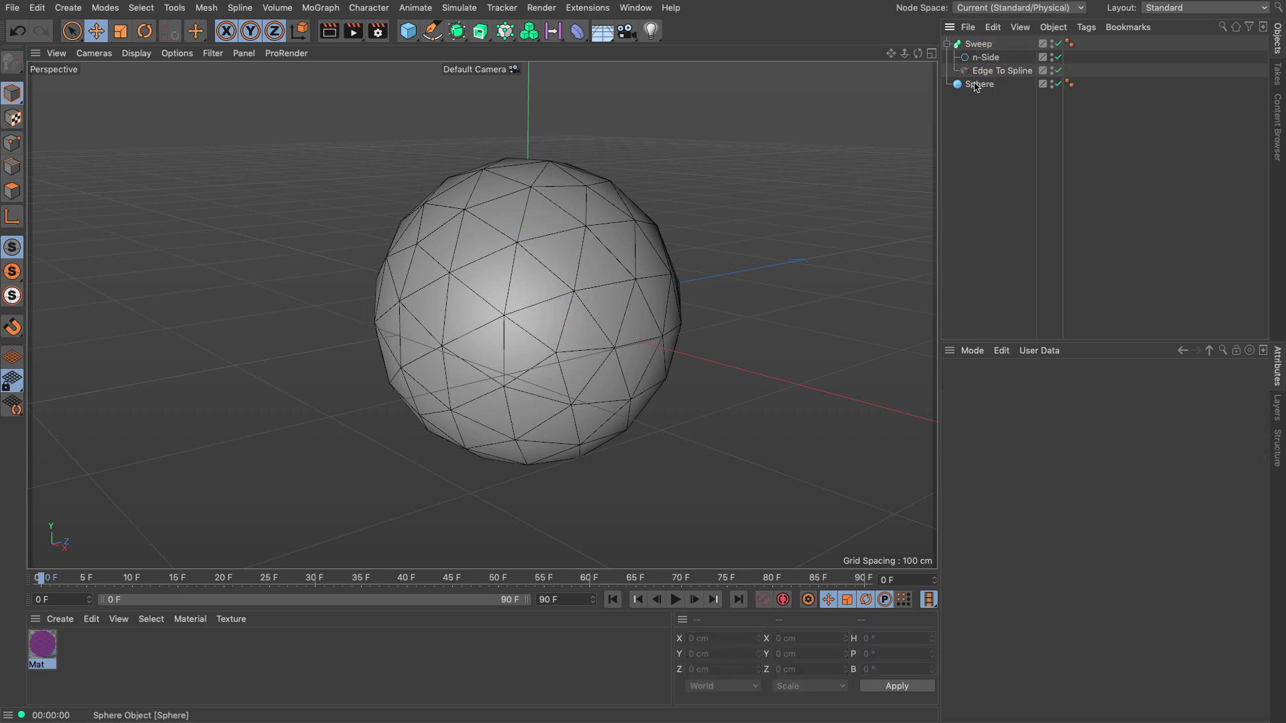
Link the Sphere to the Object property of Edge To Spline
left_click(988, 72)
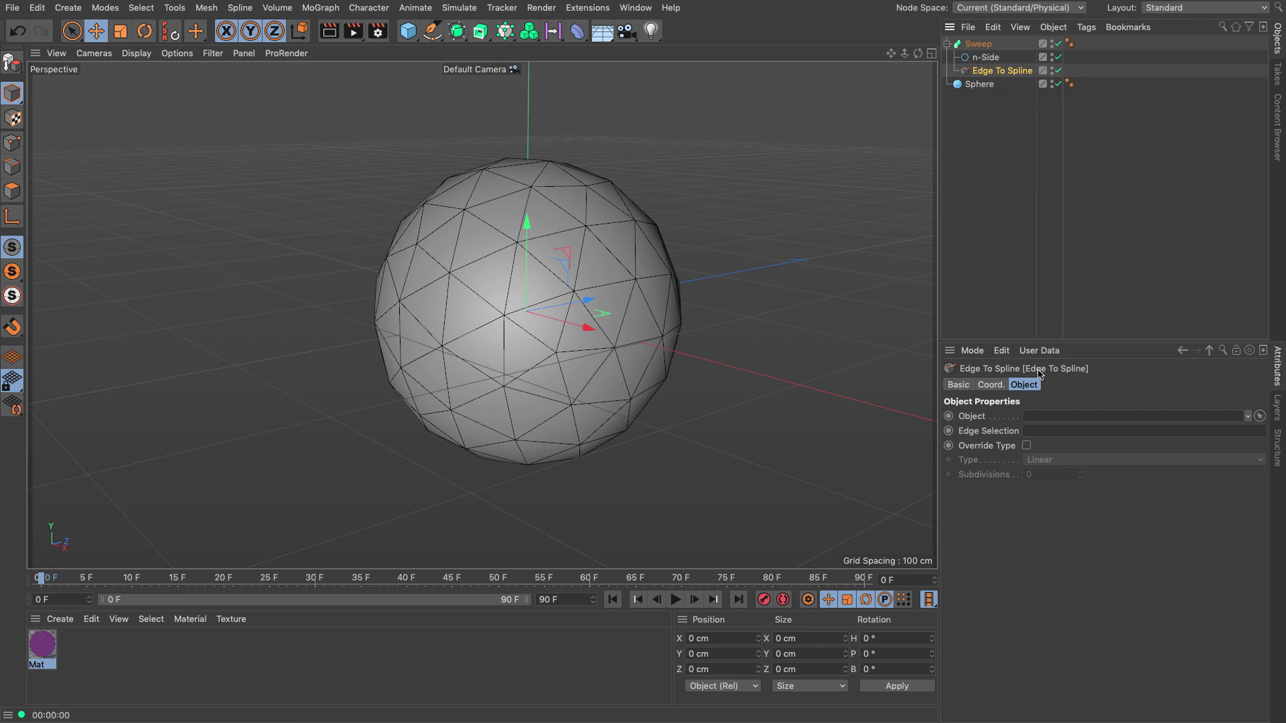
left_click_drag(979, 84, 1053, 418)
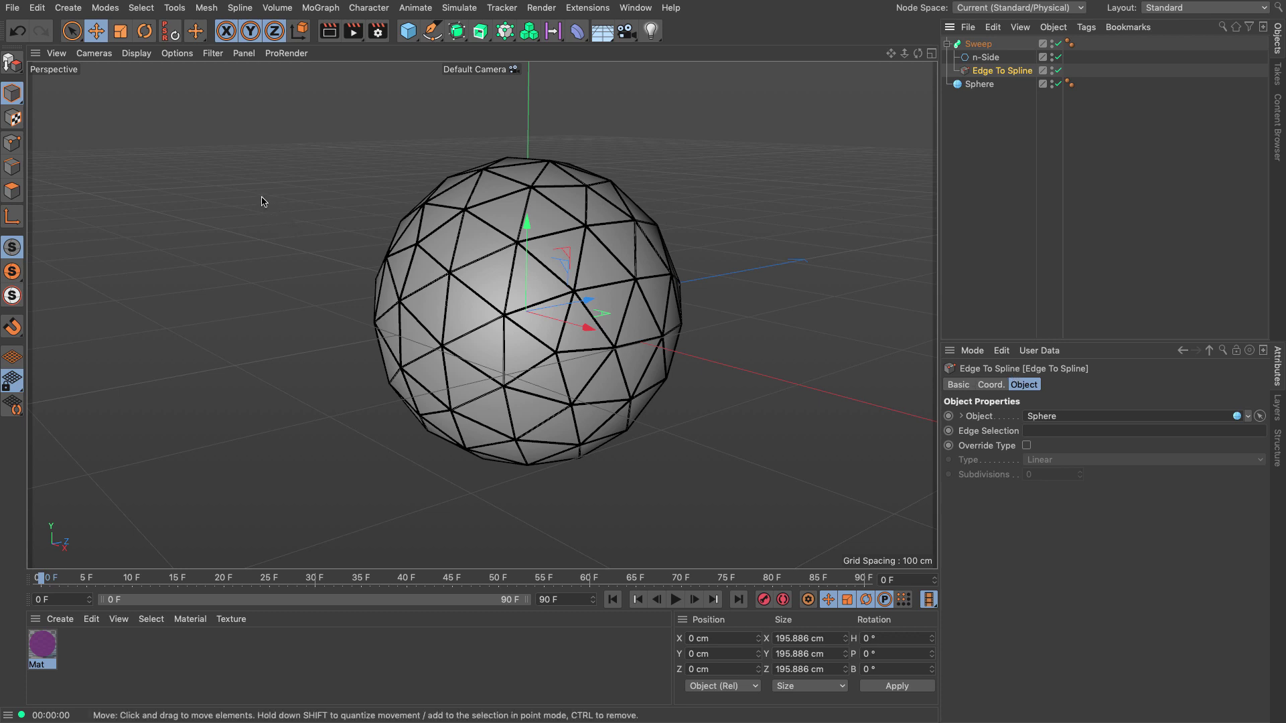
left_click(207, 11)
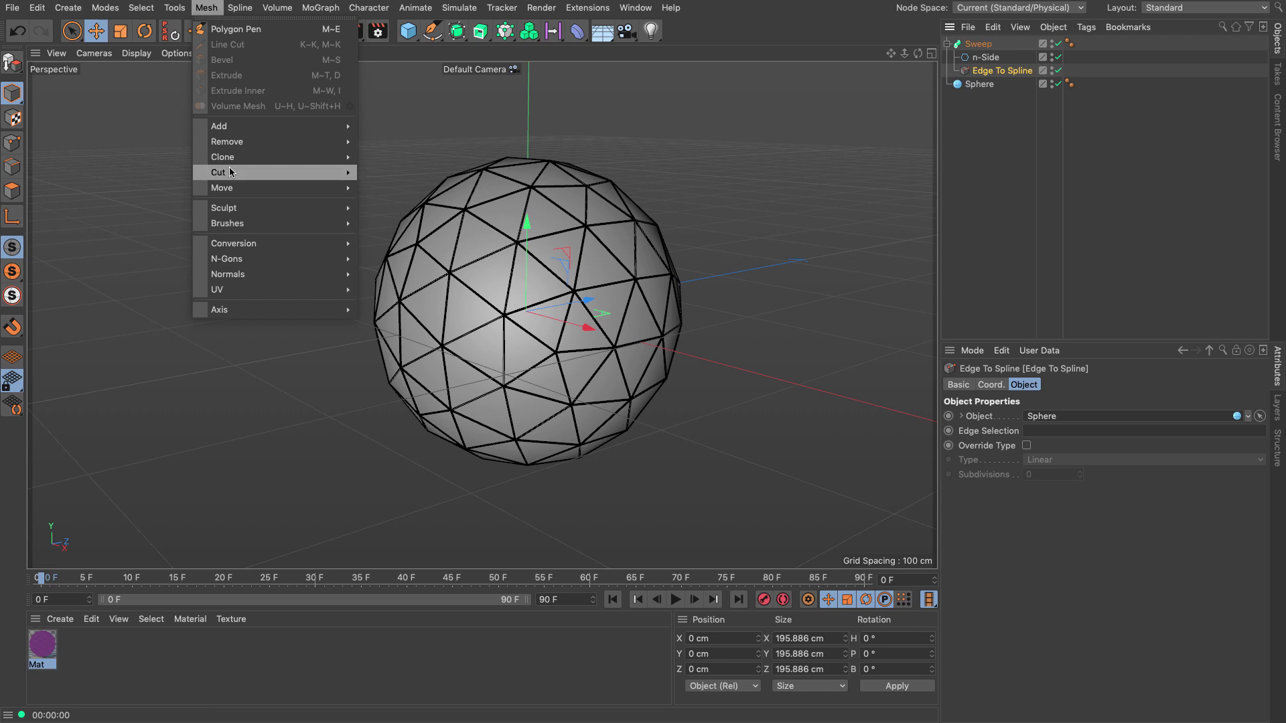
mouse_move(322, 244)
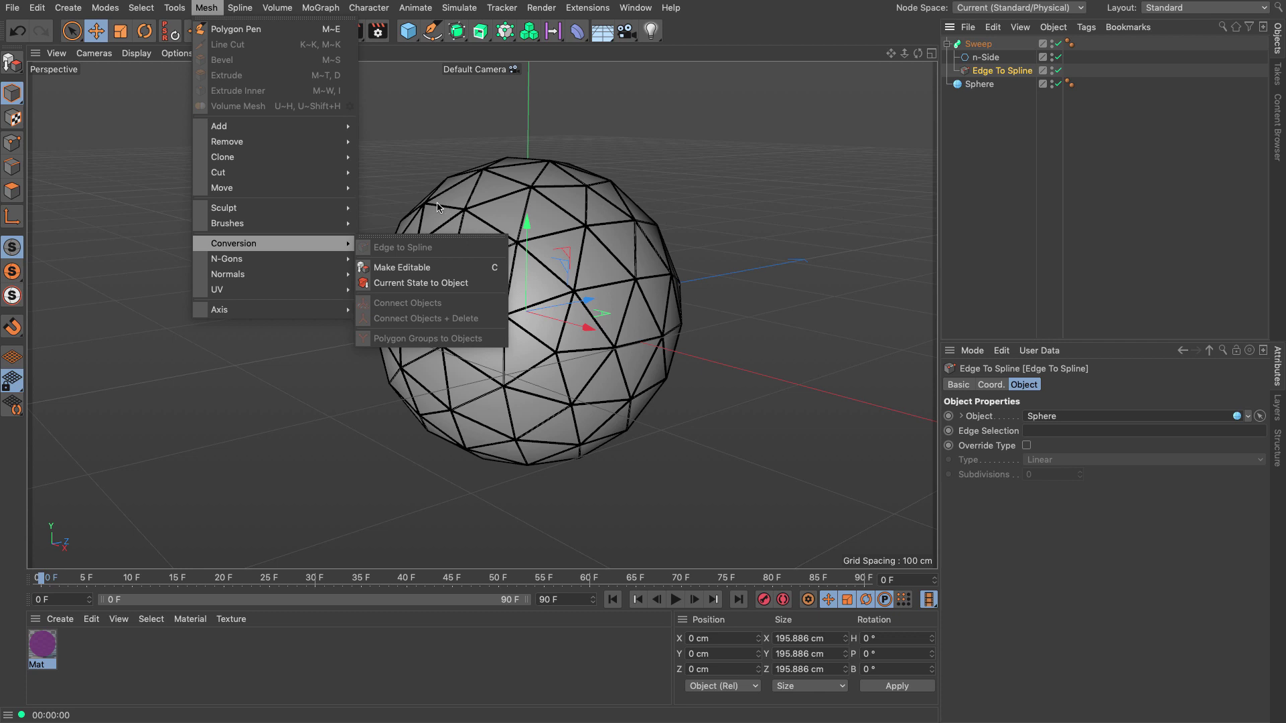
left_click(420, 185)
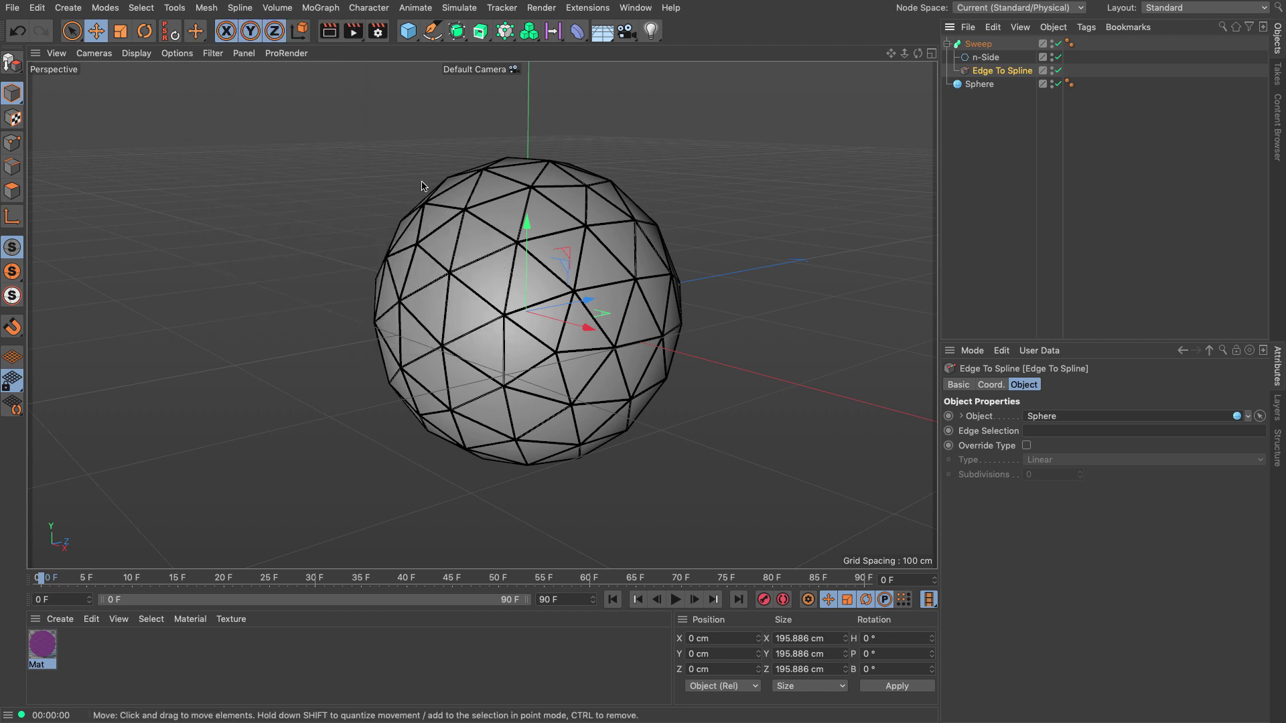
Override the spline type of Edge To Spline with Akima and set its subdivisions to 7
left_click(1027, 446)
left_click(1042, 461)
left_click(1049, 491)
left_click_drag(1082, 474, 1083, 474)
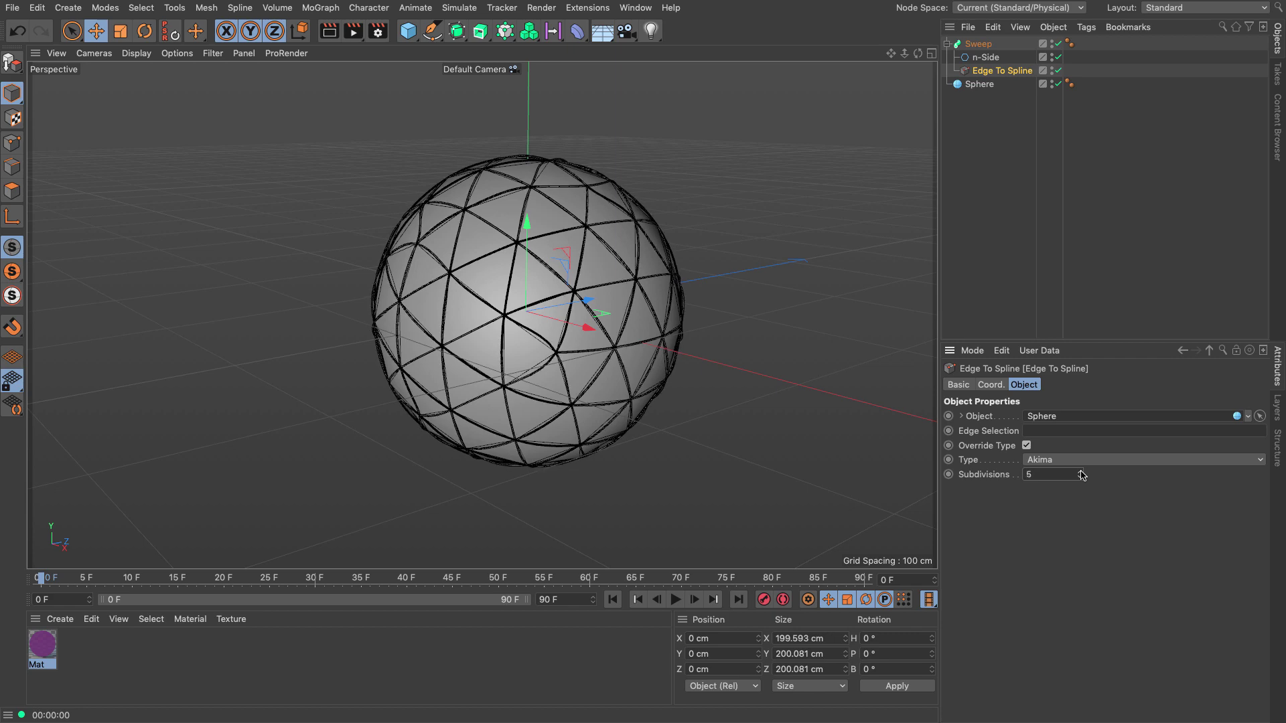
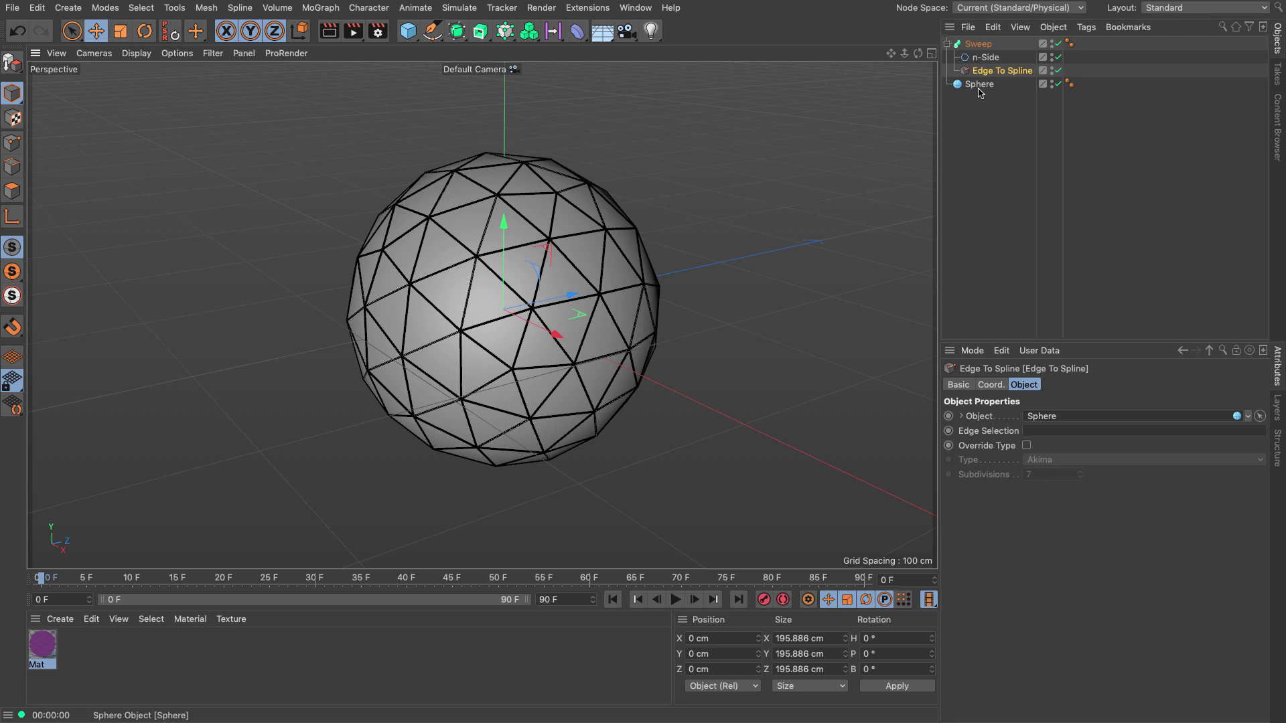
Set the Sphere's segments to 32 and make it an editable polygon object
left_click(979, 85)
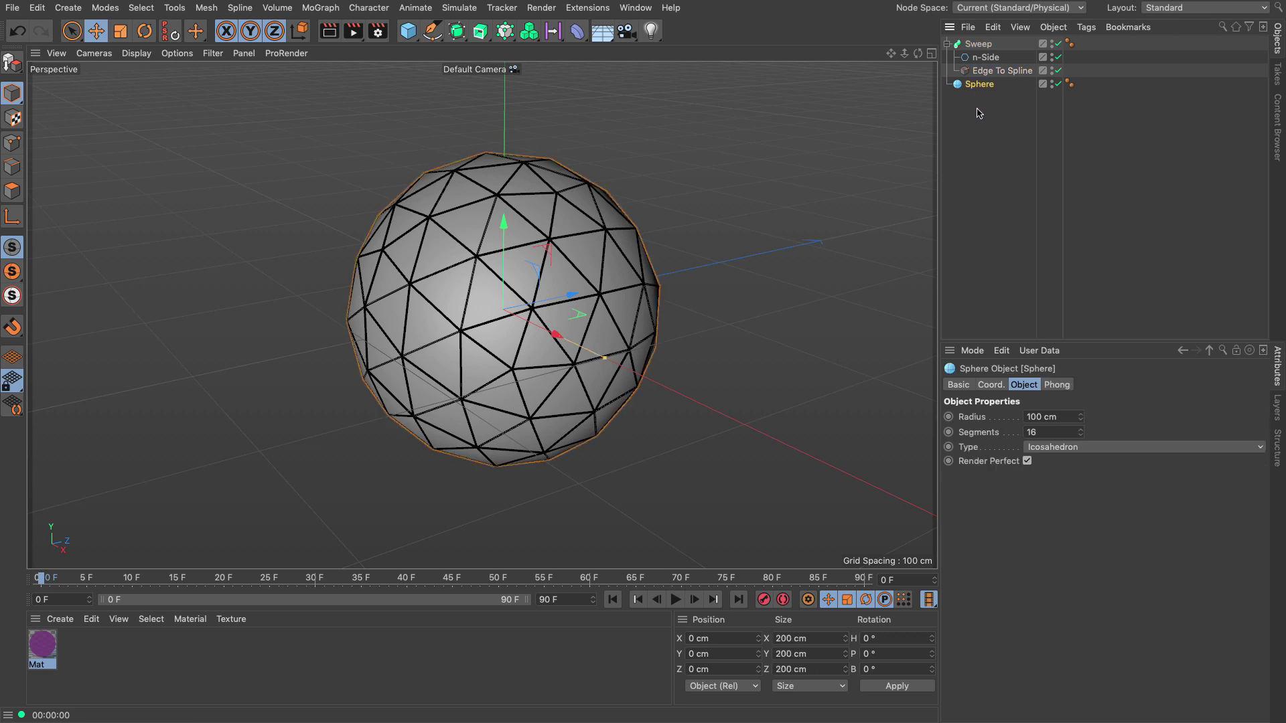
left_click(1063, 429)
key("Return")
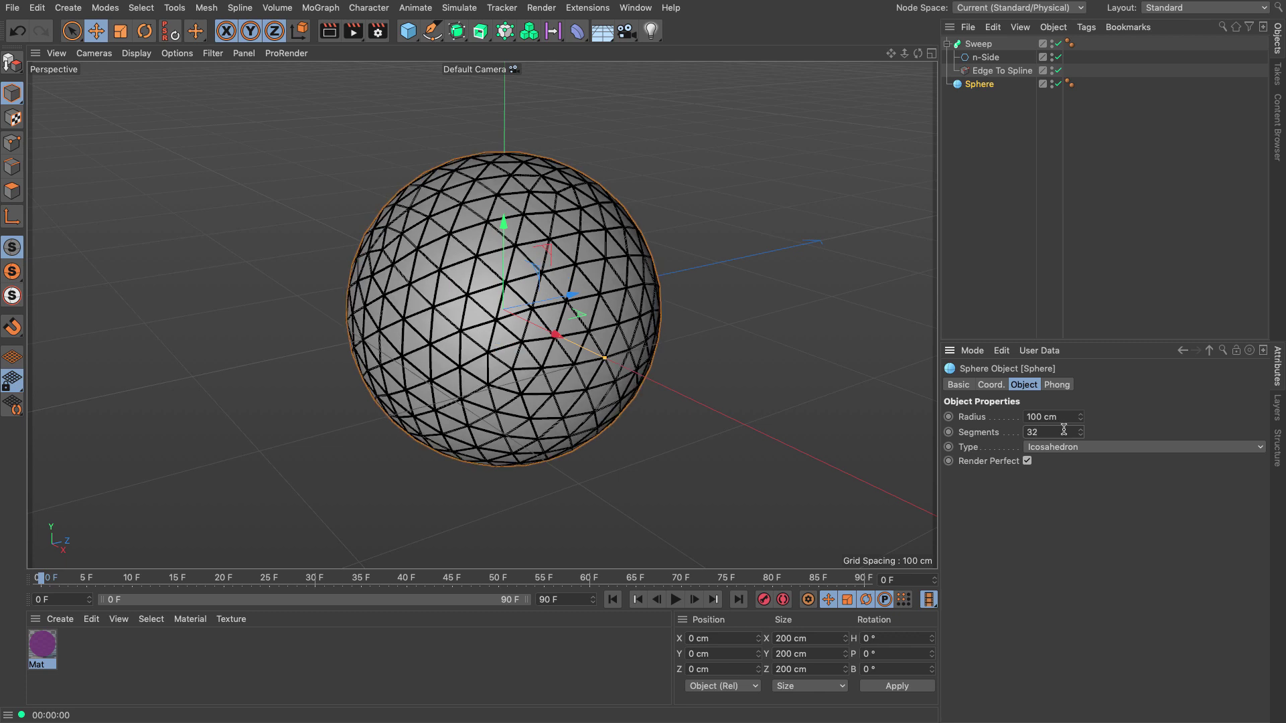
key("c")
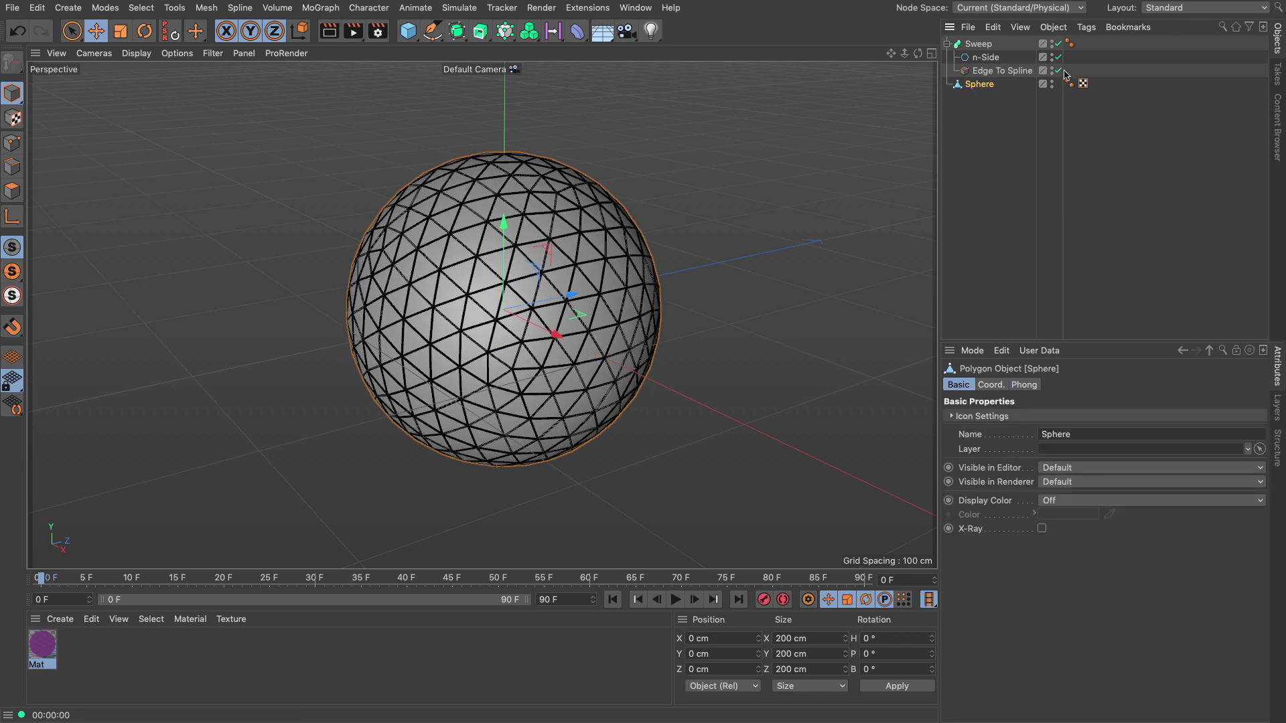
With the Sweep hierarchy disabled, select a ring of edges on the sphere's front using Live Selection and store them as an edge selection tag
left_click_drag(1058, 70, 1058, 43)
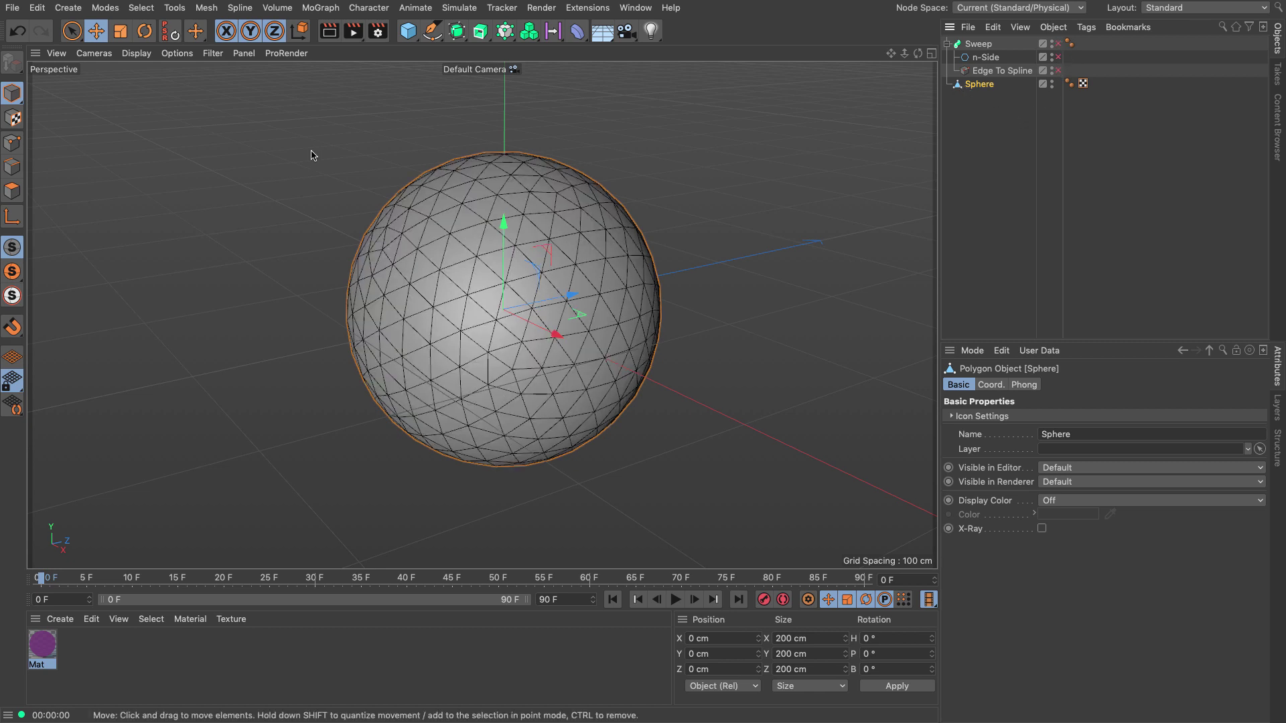
left_click(13, 171)
key("9")
mouse_move(416, 223)
left_mouse_down()
mouse_move(517, 354)
mouse_move(405, 330)
mouse_move(488, 362)
left_mouse_up()
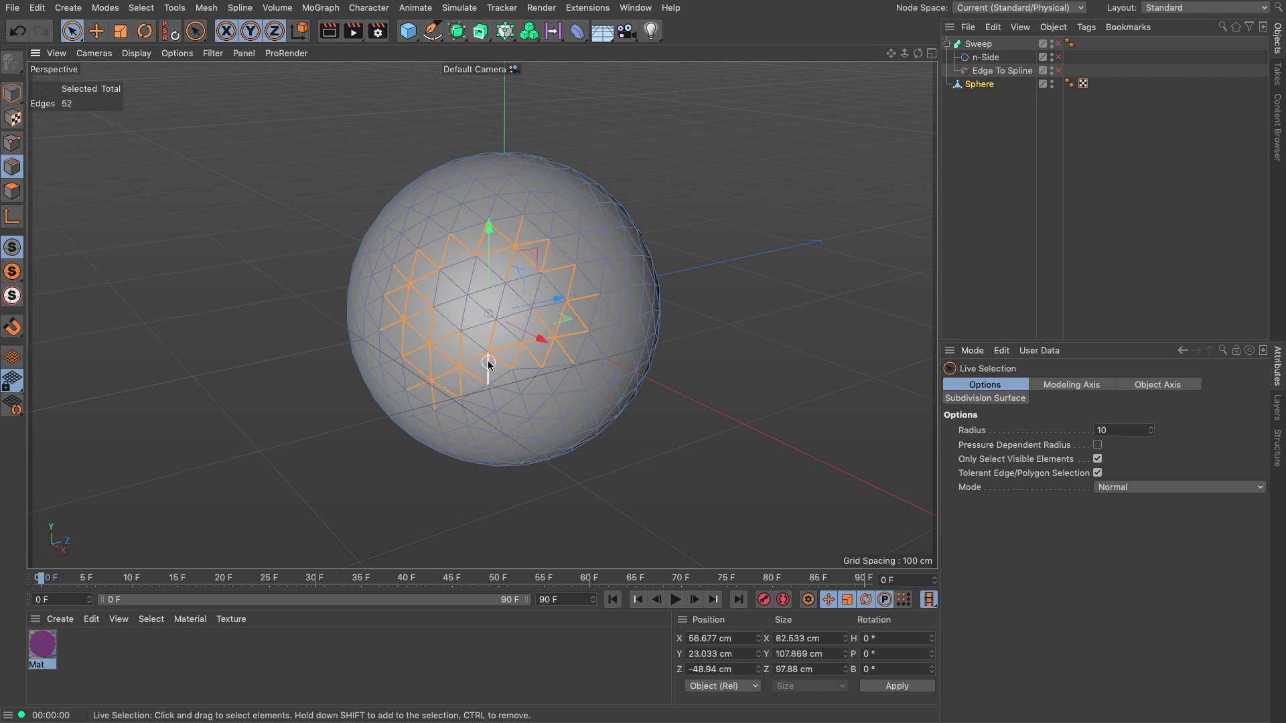
left_click(141, 8)
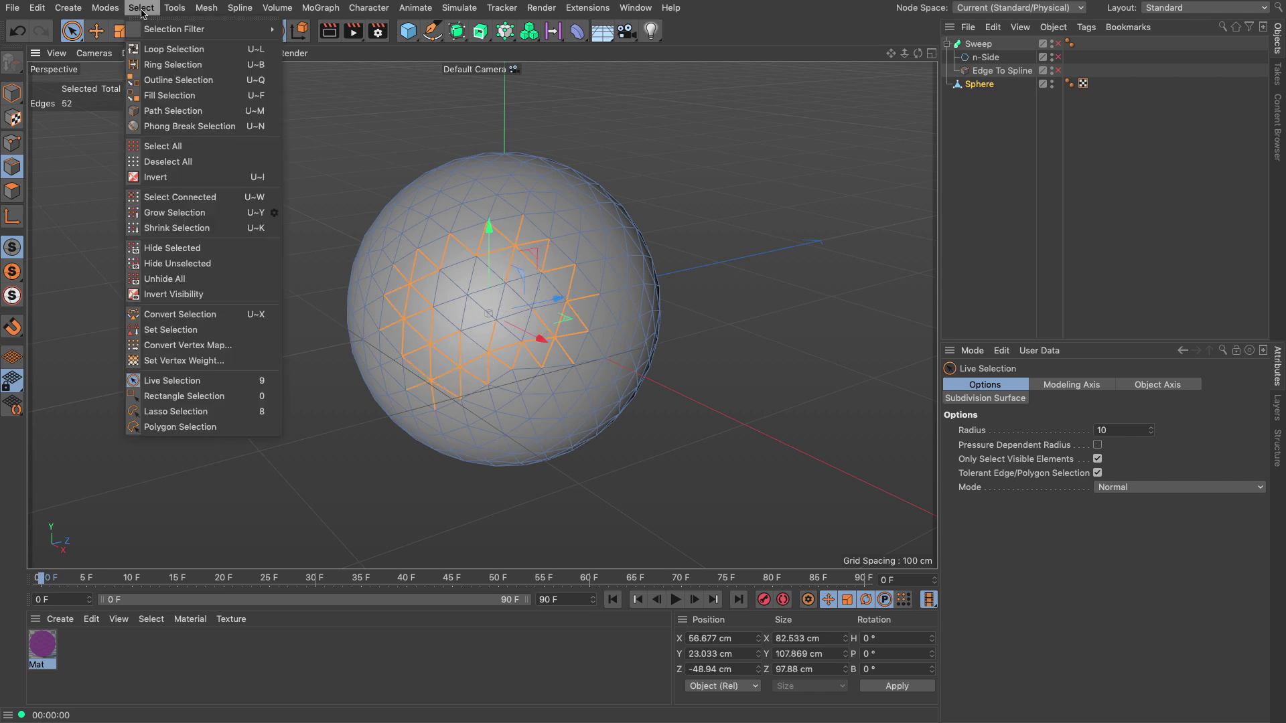
left_click(171, 329)
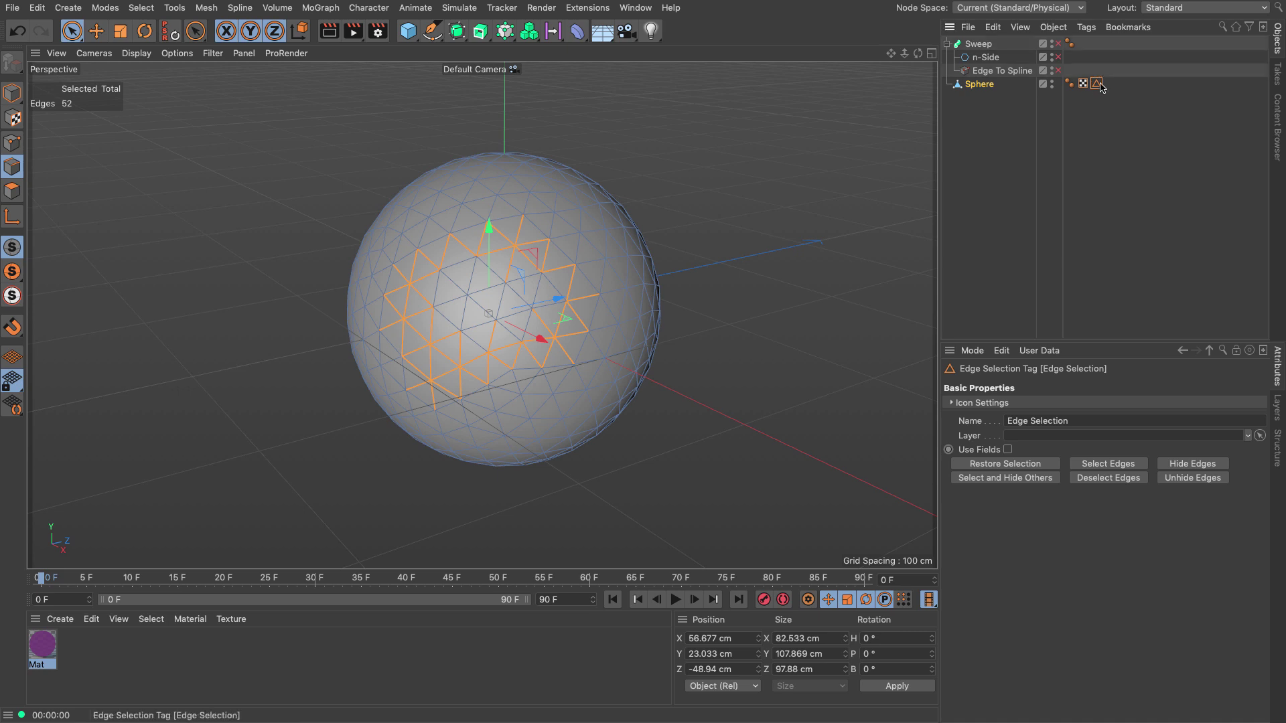
Re-enable the Sweep hierarchy and assign the sphere's edge selection tag to the Edge Selection property of Edge To Spline
left_click(1058, 71)
left_click(990, 71)
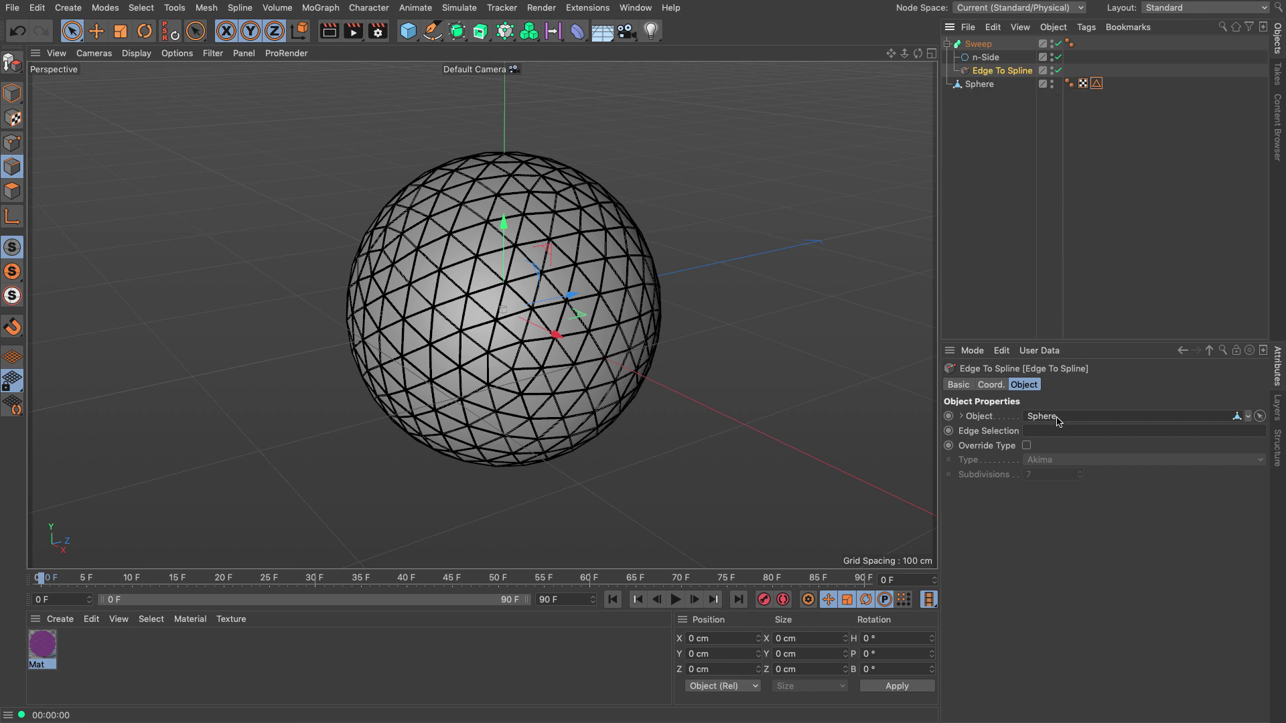
left_click_drag(1096, 83, 1047, 436)
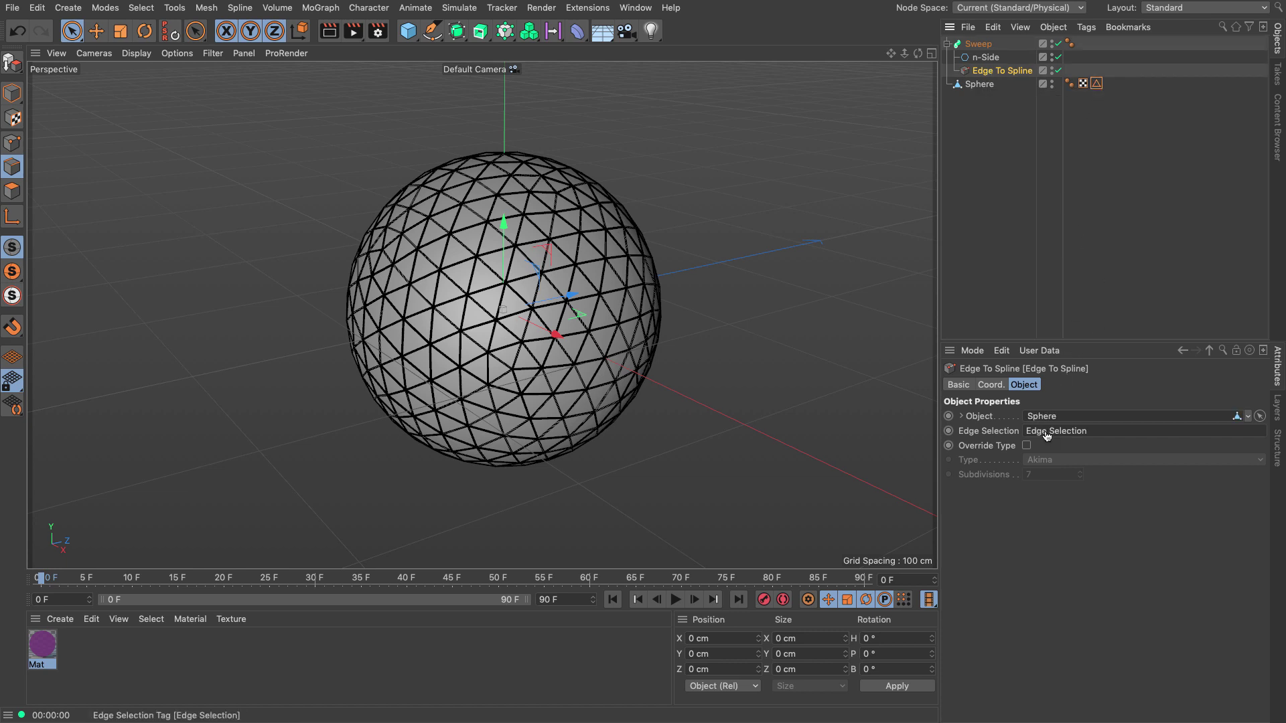
left_click(1008, 308)
left_click(1096, 83)
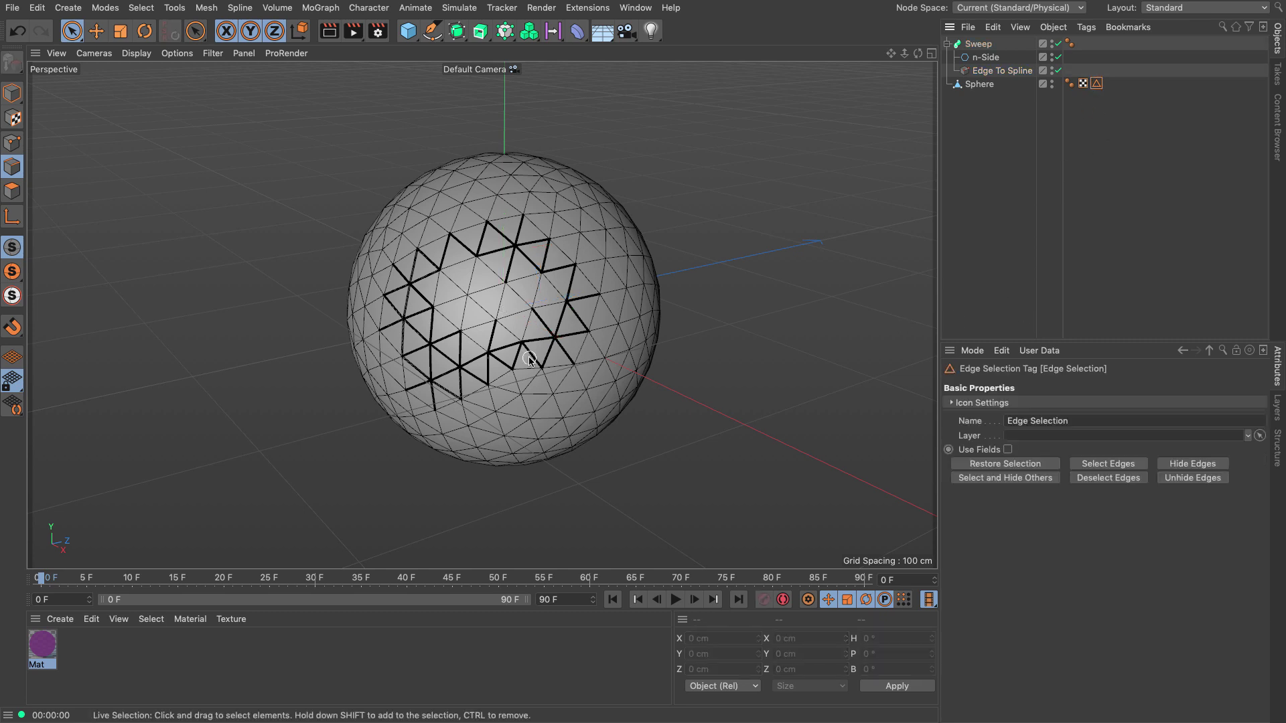
Render the swept edge selection in the viewport and in the Picture Viewer, then close the Picture Viewer
key("super+r")
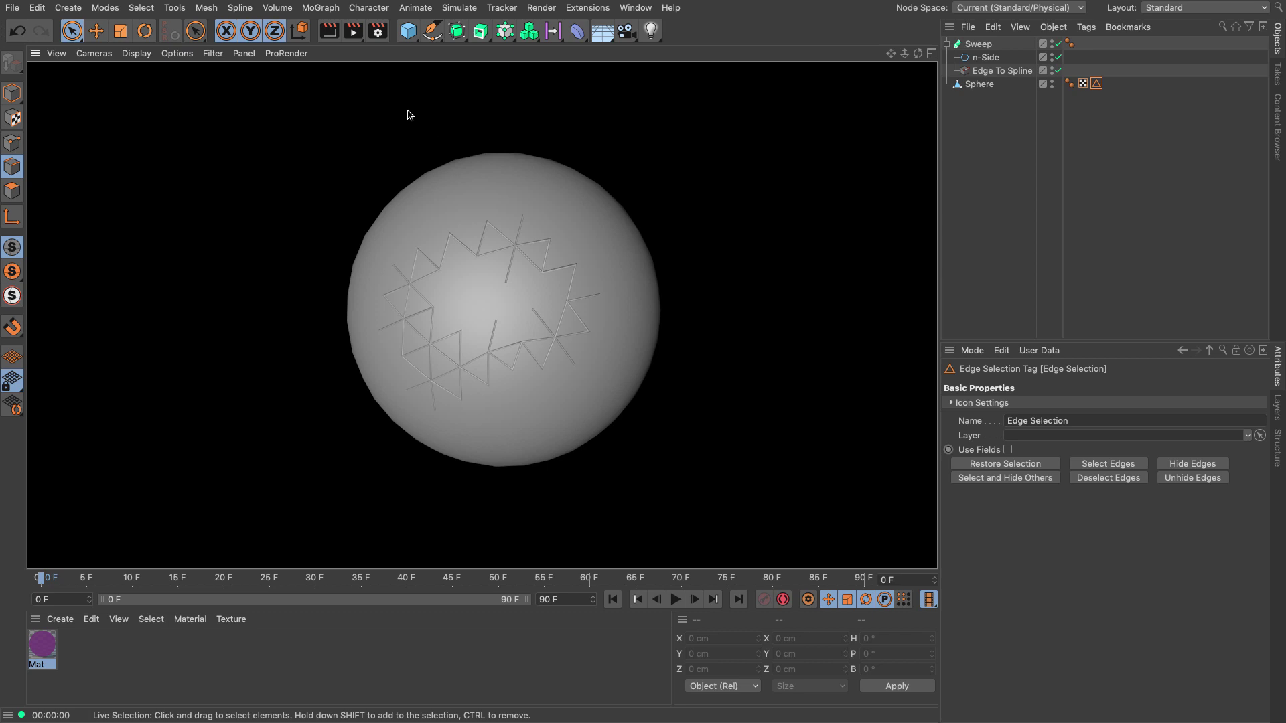
left_click(354, 32)
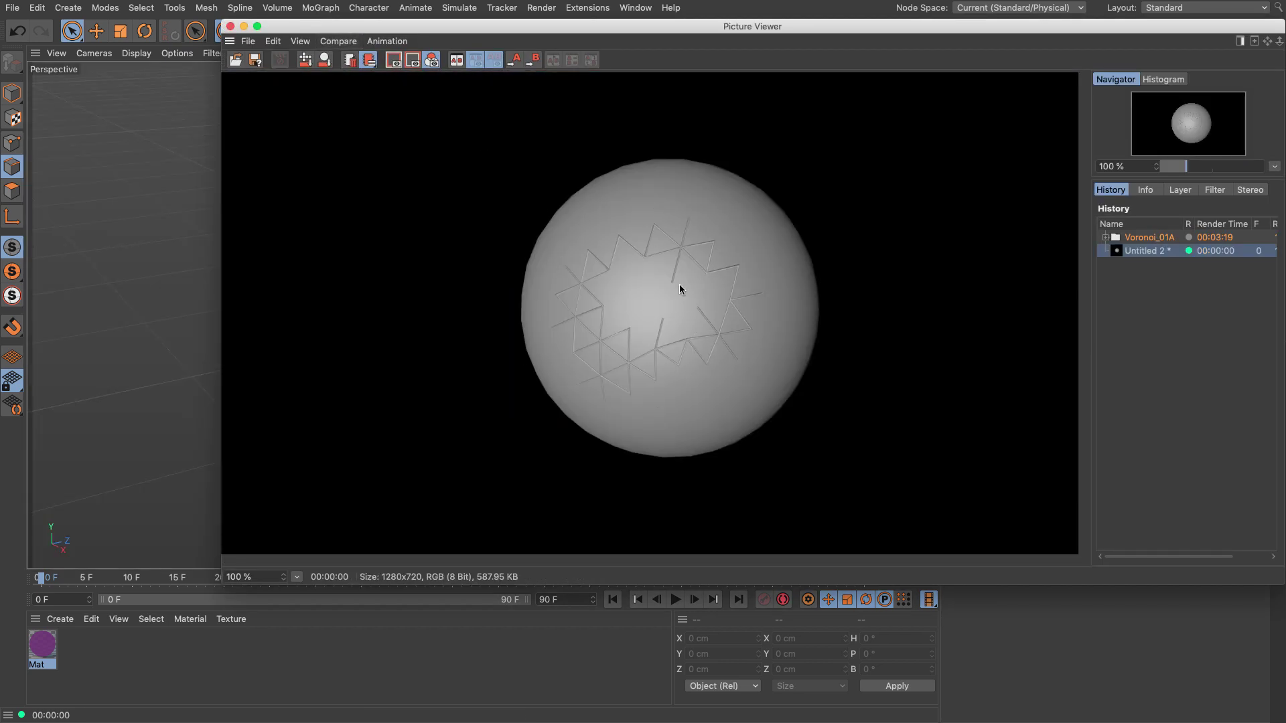
left_click(229, 26)
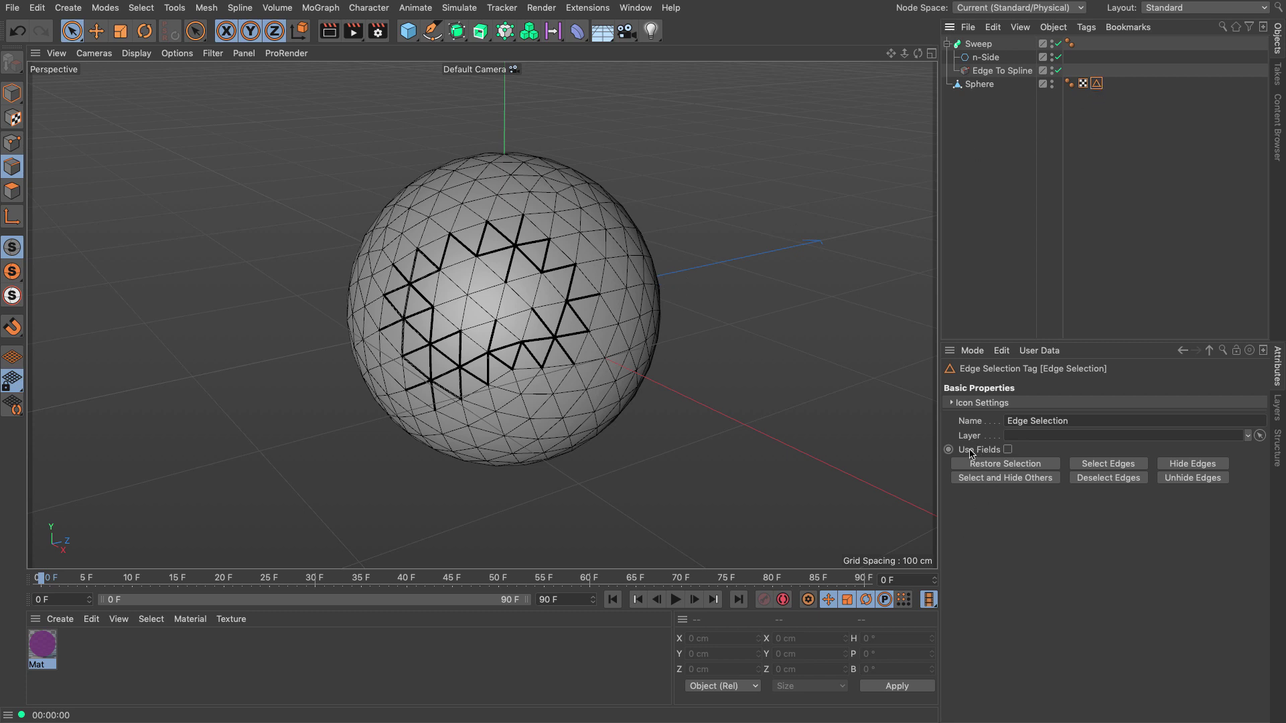
Enable Use Fields on the edge selection tag and replace its Freeze layer with a Spherical Field
left_click(1007, 449)
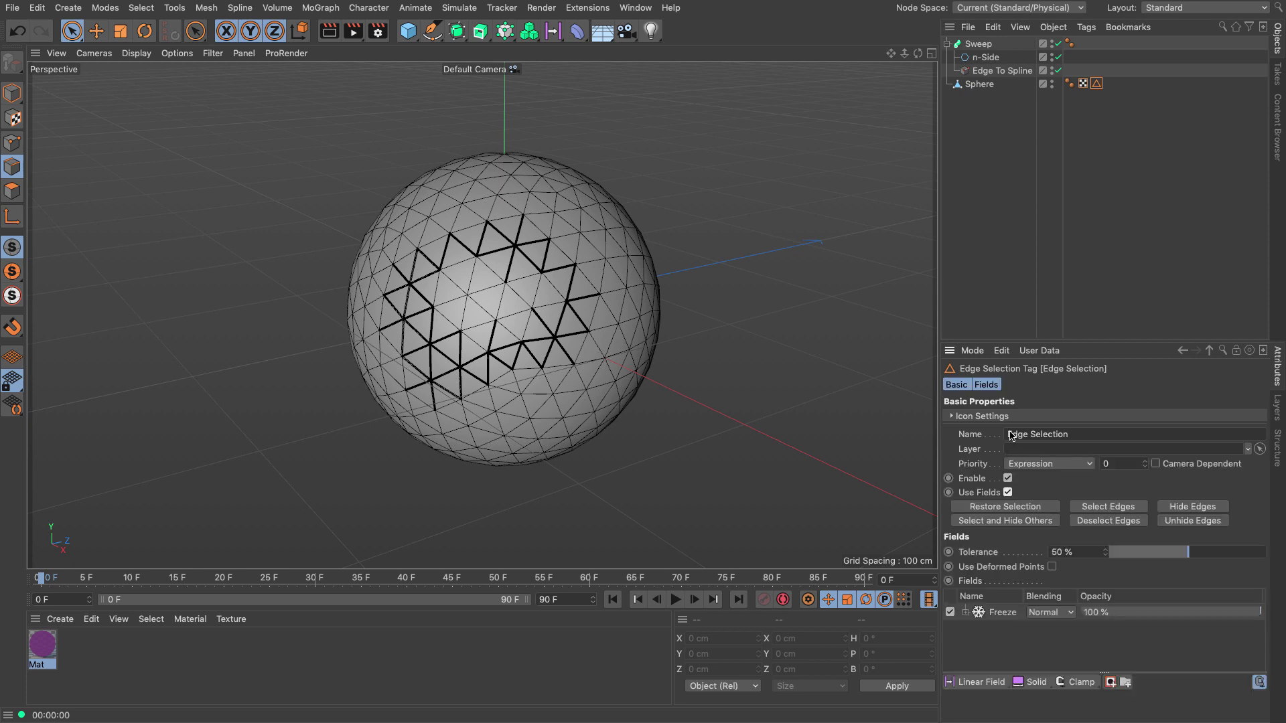
left_click(996, 386)
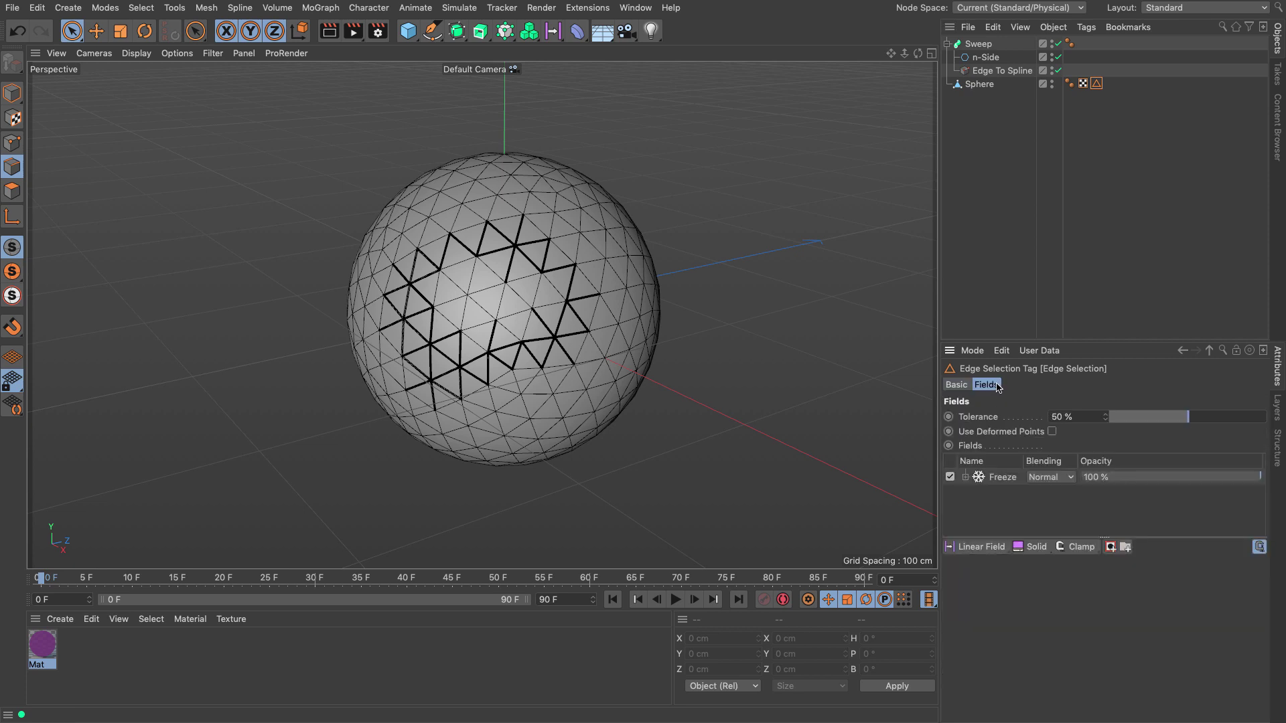
left_click(1000, 478)
key("Delete")
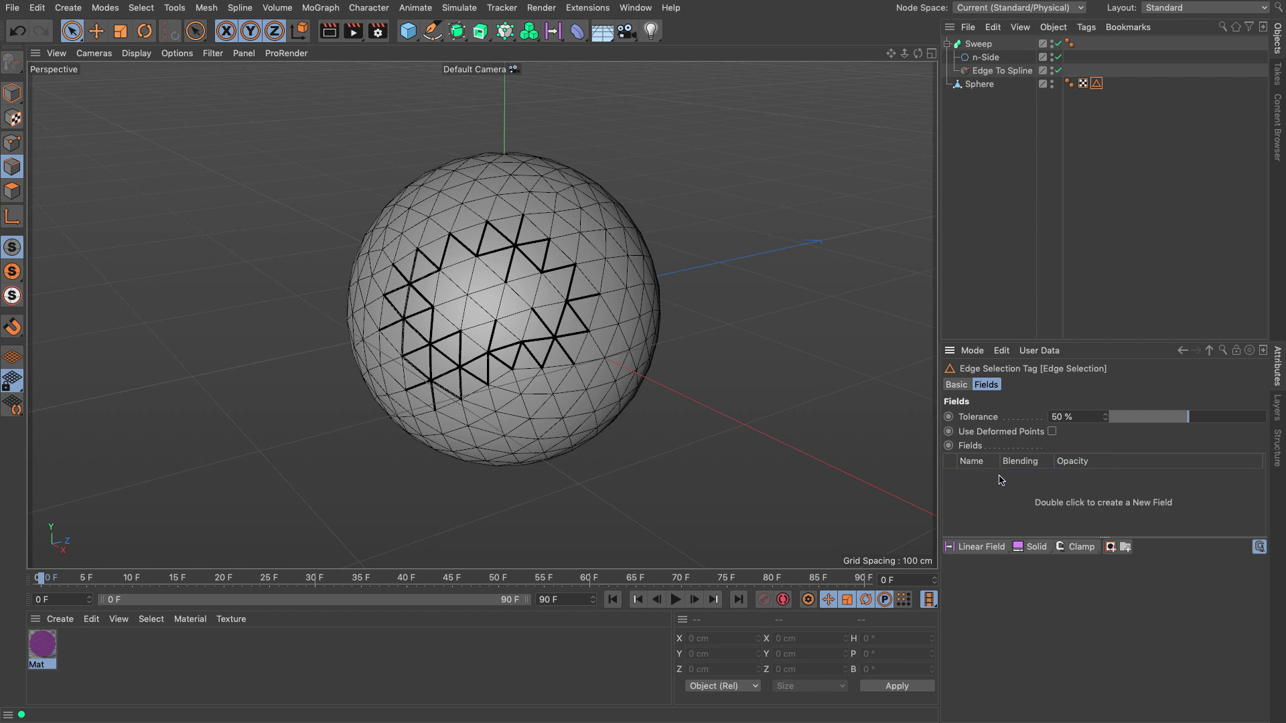
left_click(979, 548)
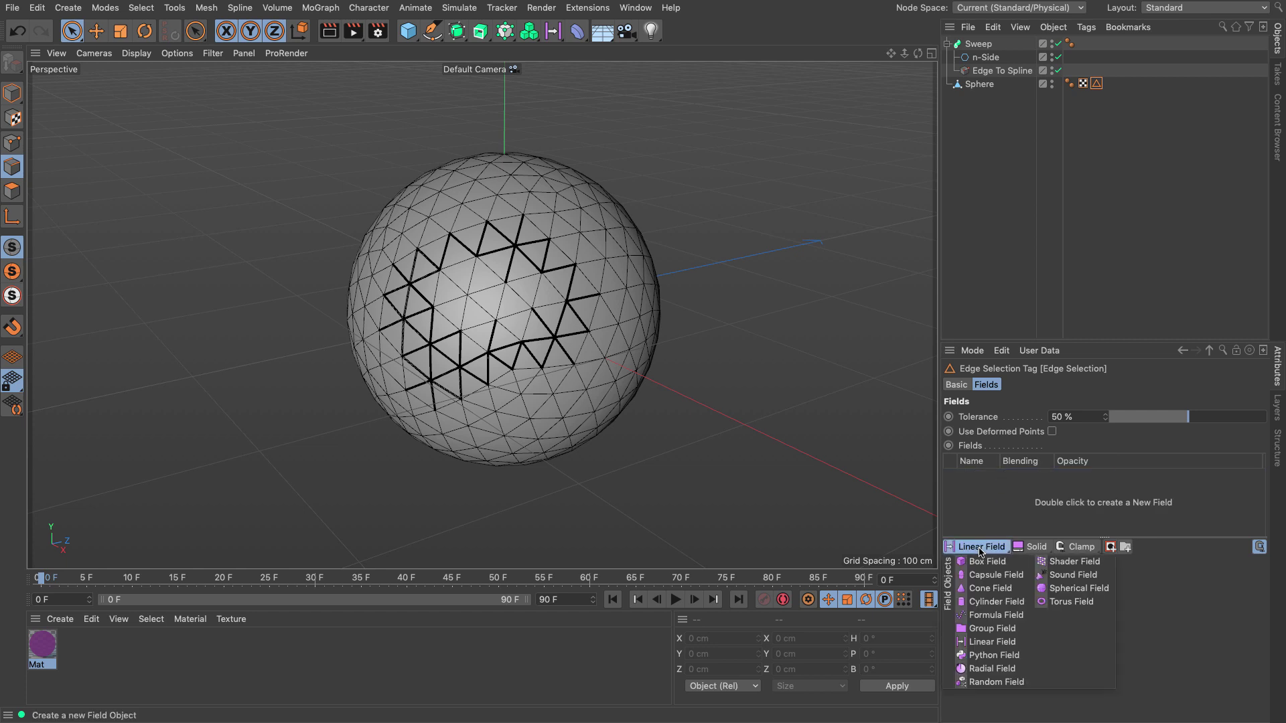
left_click(1048, 589)
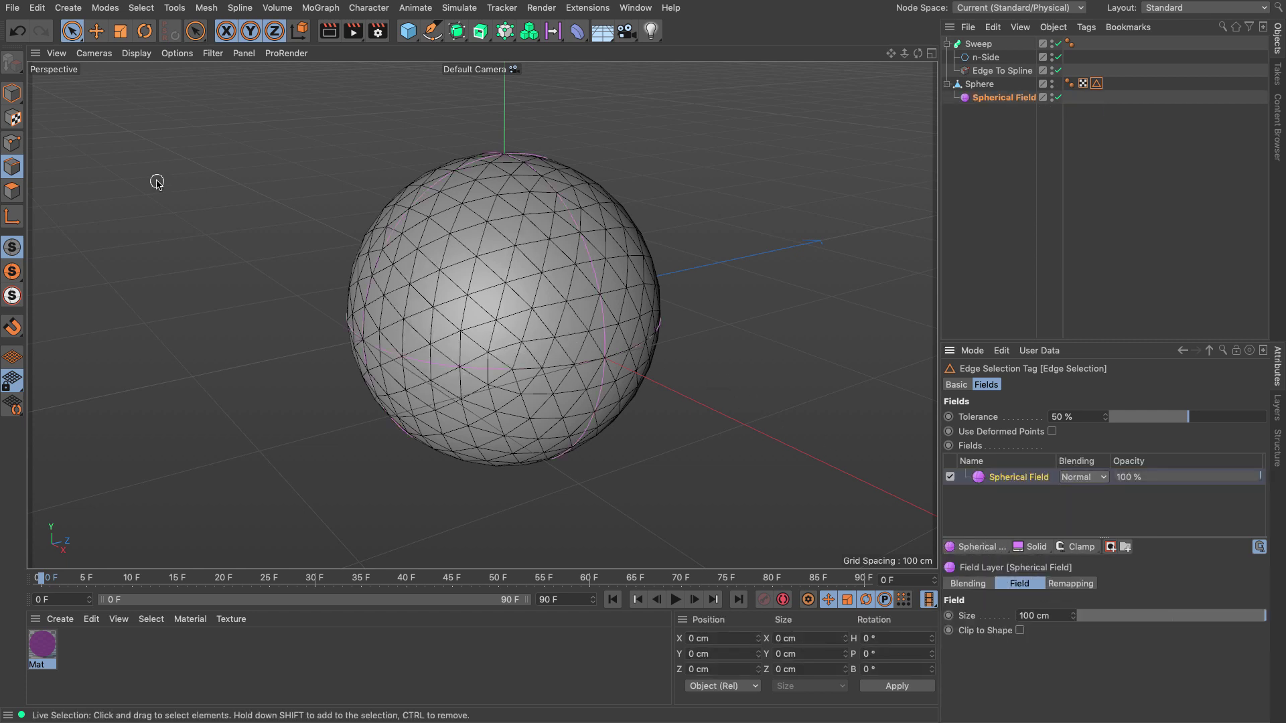
Move the Spherical Field along Z to about -94 cm at the sphere's side and shrink it to about 38.5 cm
left_click(10, 97)
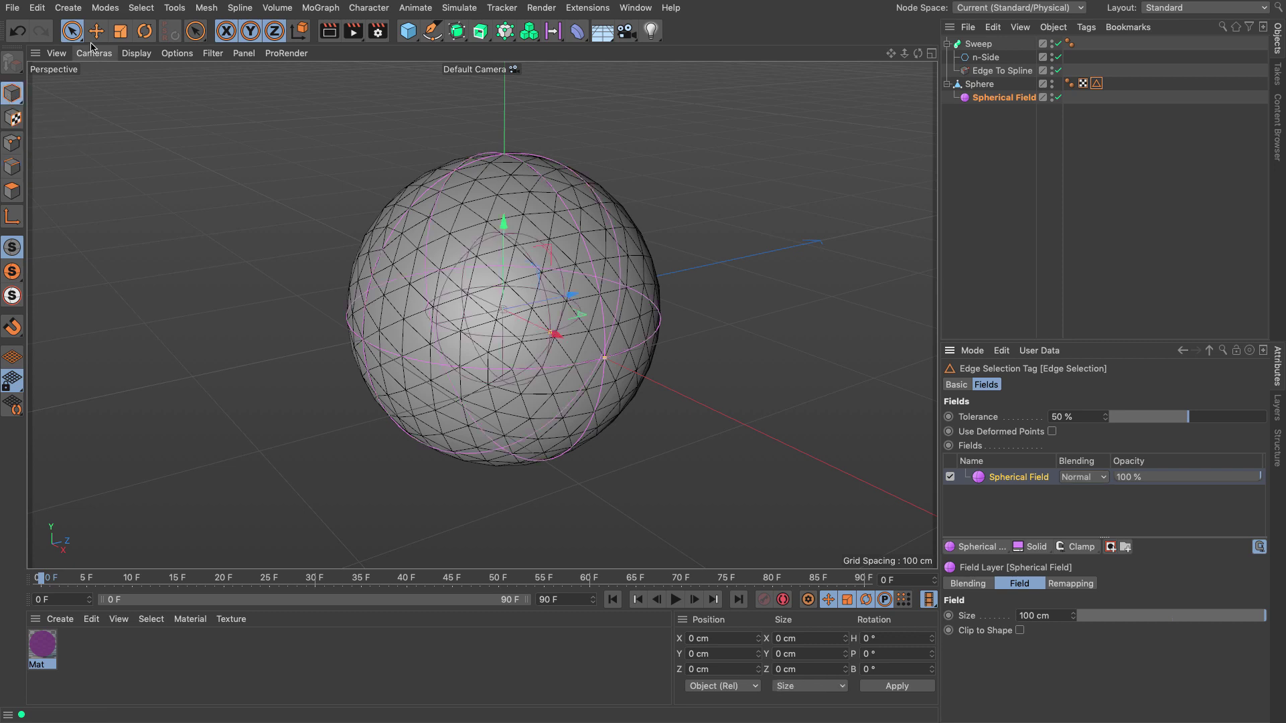
left_click(96, 31)
left_click_drag(524, 309, 402, 367)
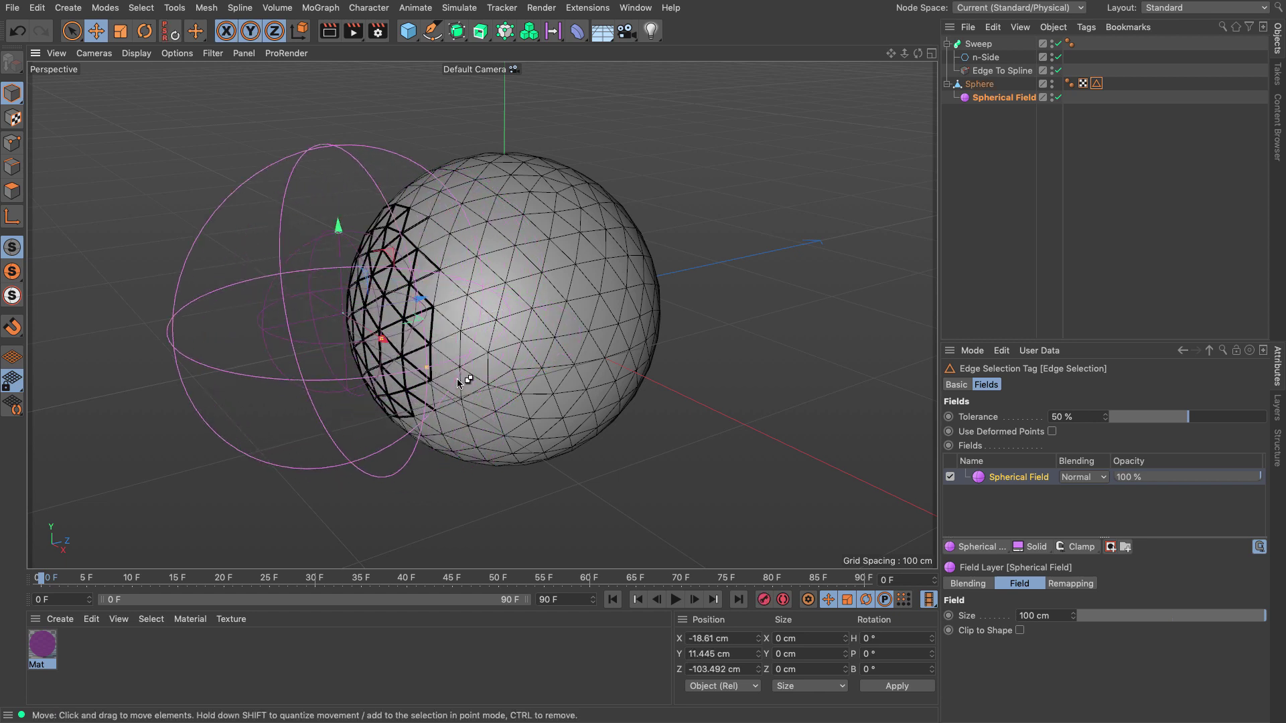
key("ctrl+z")
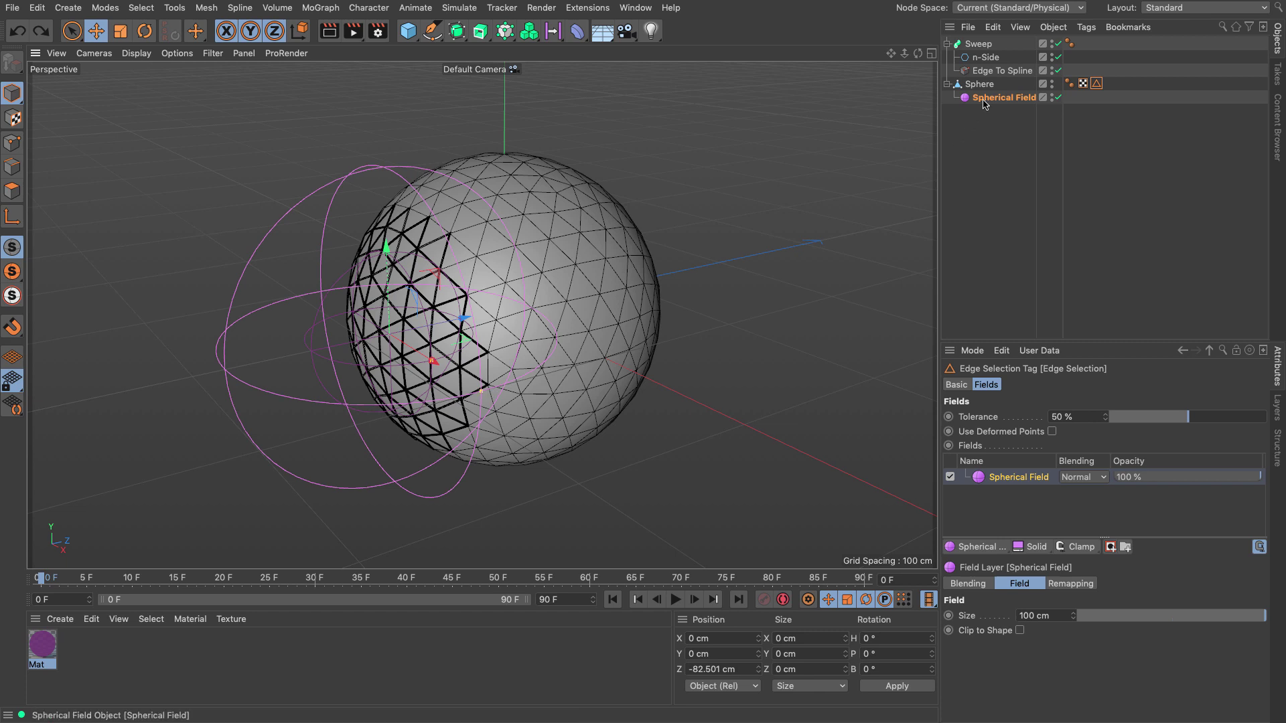
left_click(481, 394)
left_click_drag(475, 390, 415, 333)
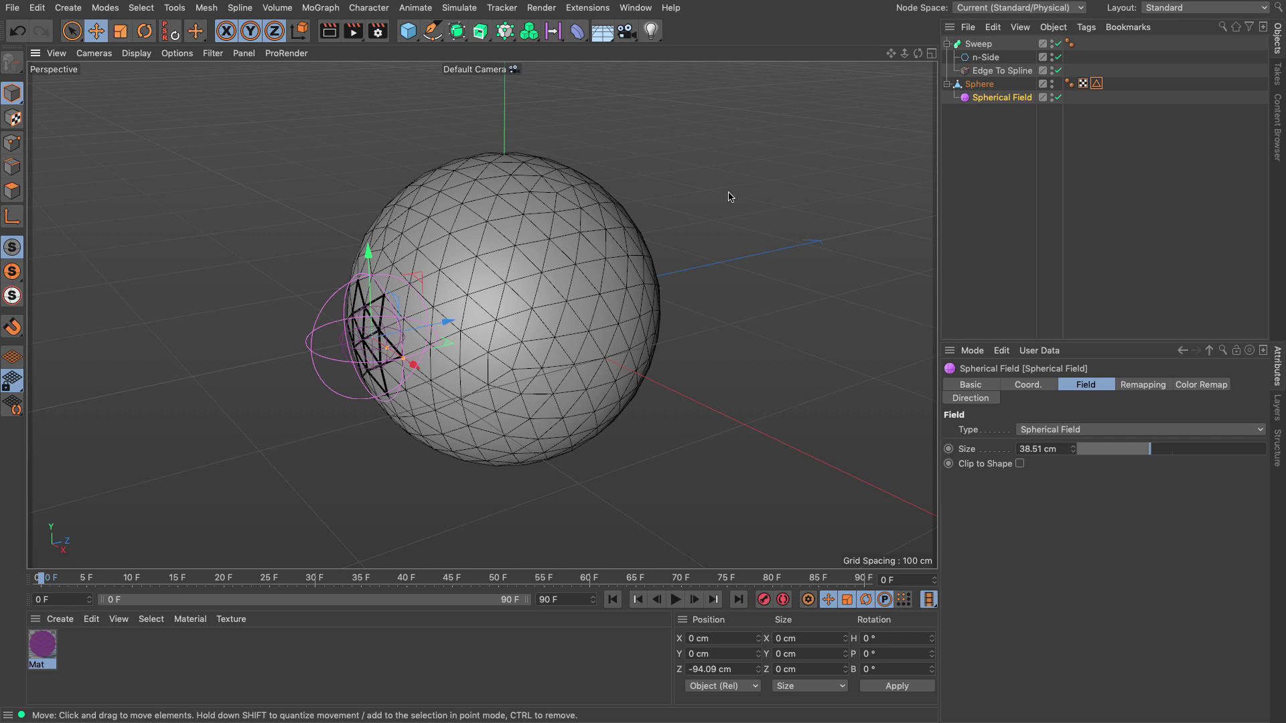
Add a Freeze layer above the Spherical Field in the edge selection tag, with Max blending and Grow mode
left_click(1096, 83)
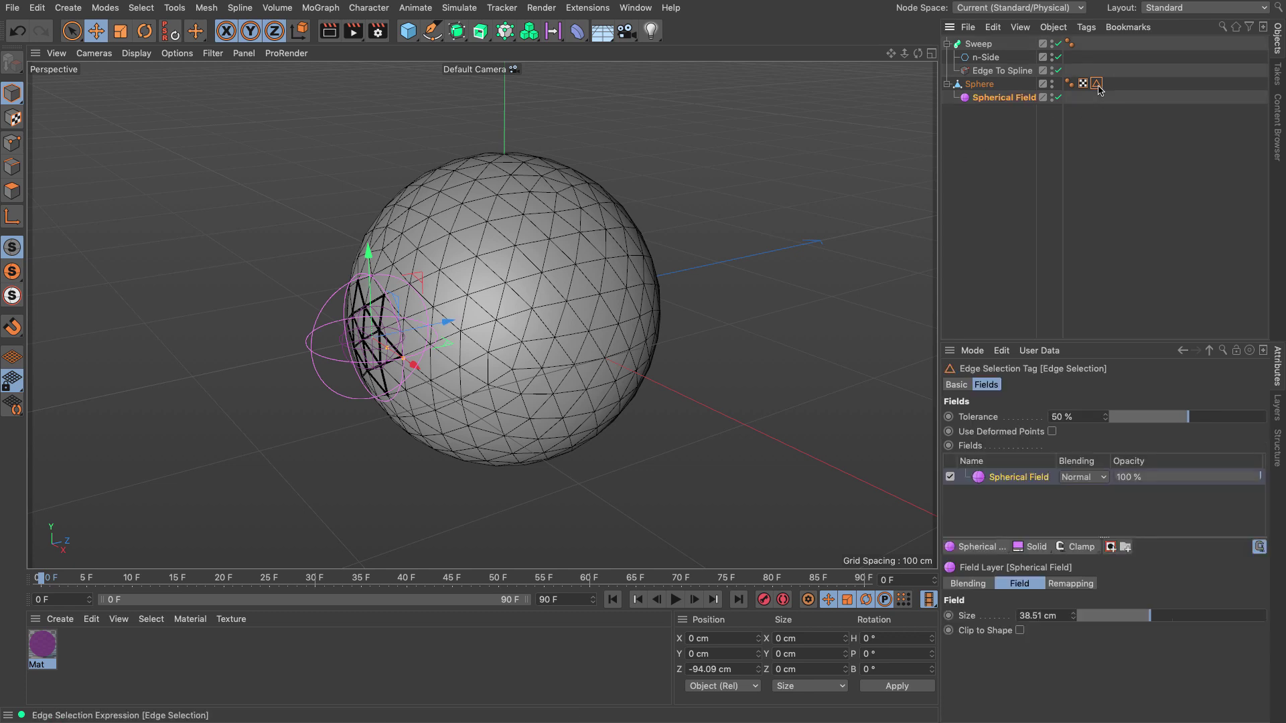
left_click(1084, 547)
left_click(1093, 655)
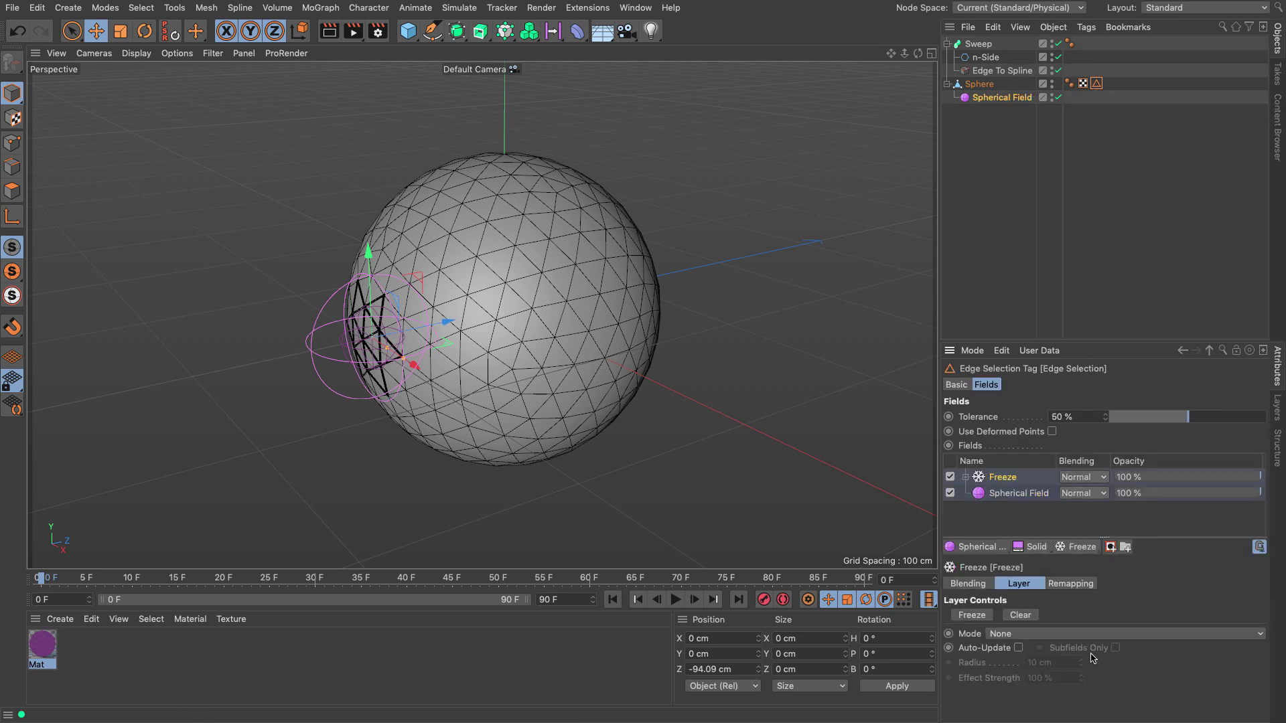
left_click(1091, 478)
left_click(1088, 587)
left_click(1006, 635)
left_click(1000, 709)
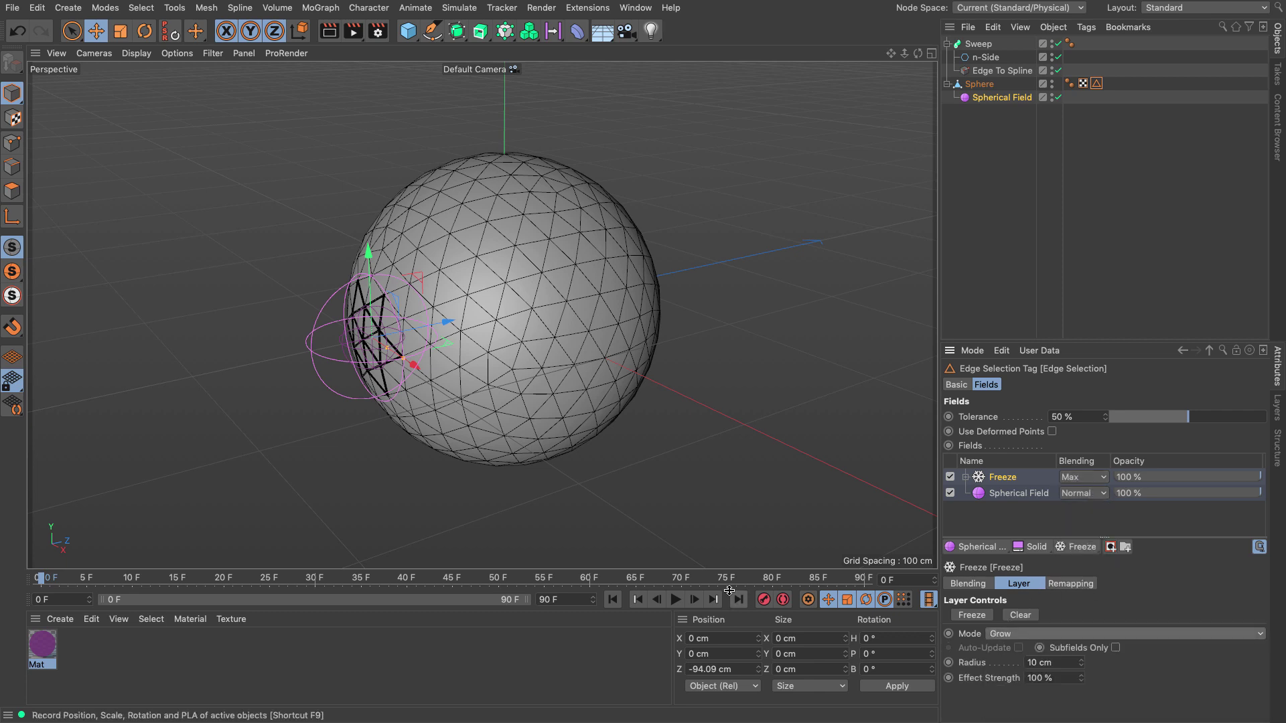
Preview the edge growth animation, set the Freeze layer's radius to 15 cm, and return to the first frame
left_click(674, 599)
left_click(674, 599)
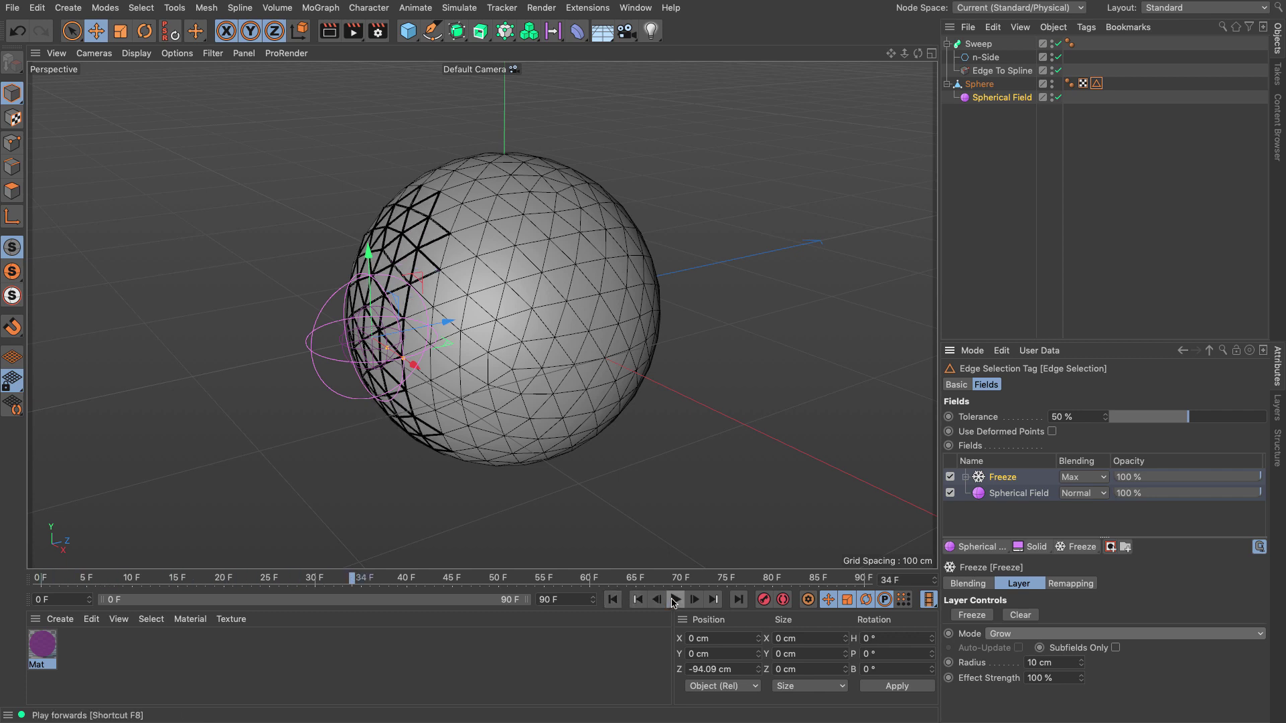
double_click(1054, 664)
type("1")
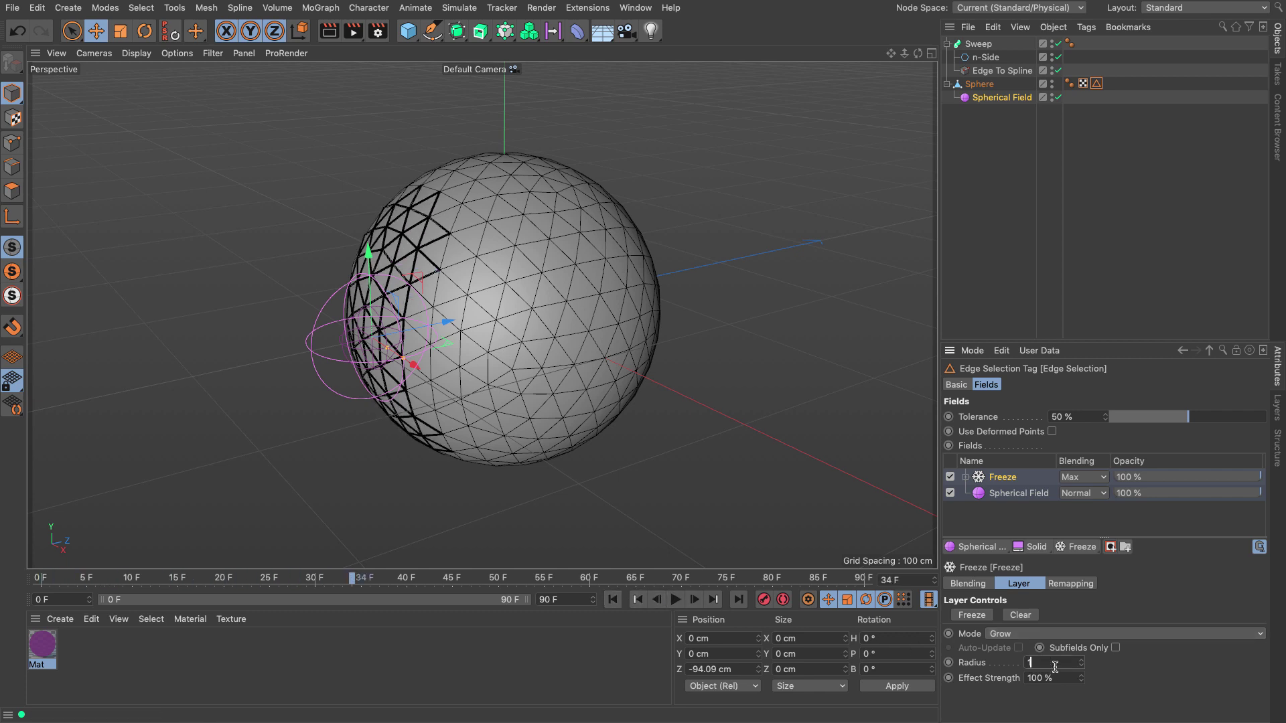
key("Return")
left_click(612, 599)
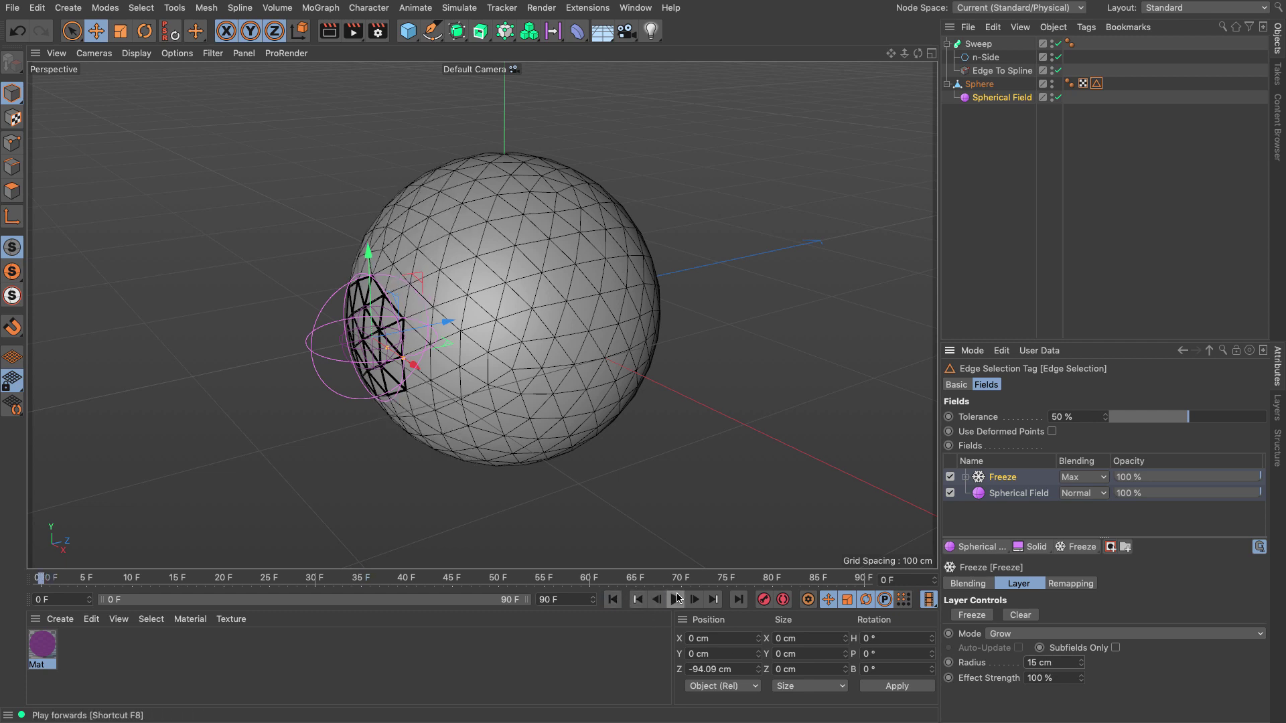
Play the edge growth animation on the sphere, return to the first frame and select the Edge To Spline object
left_click(675, 599)
left_click(612, 600)
left_click(675, 599)
left_click(675, 599)
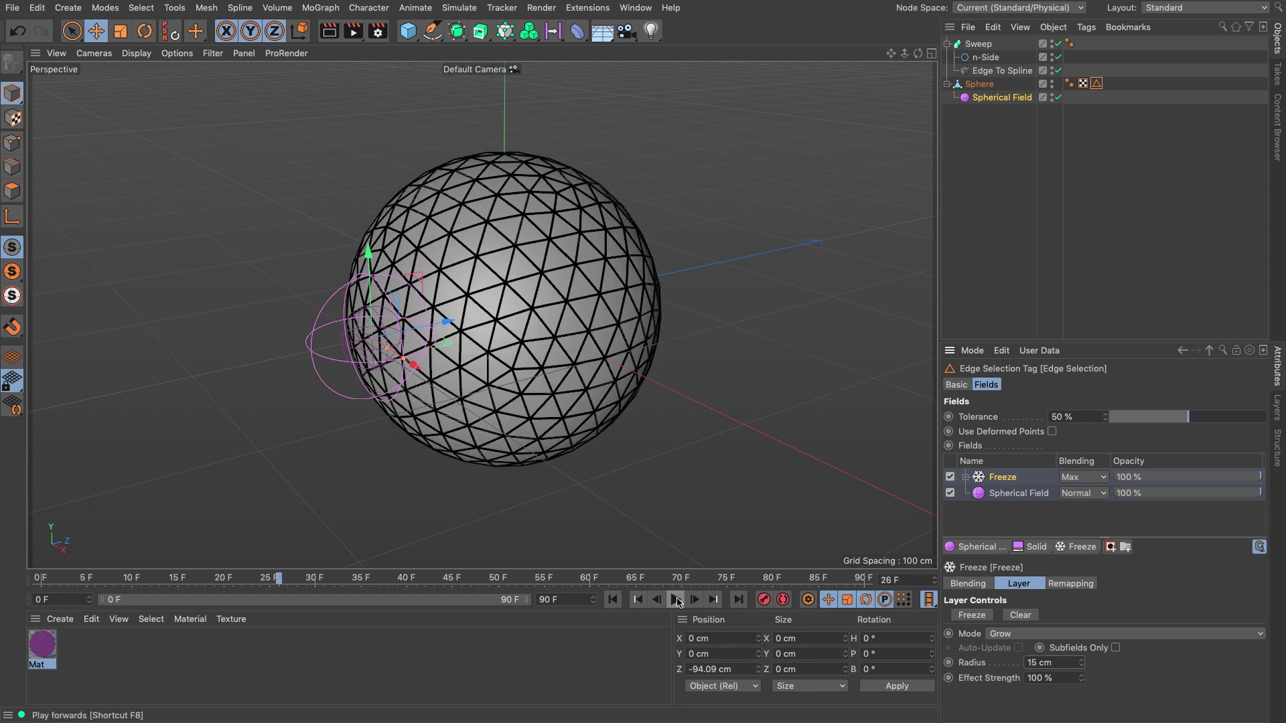
left_click(612, 599)
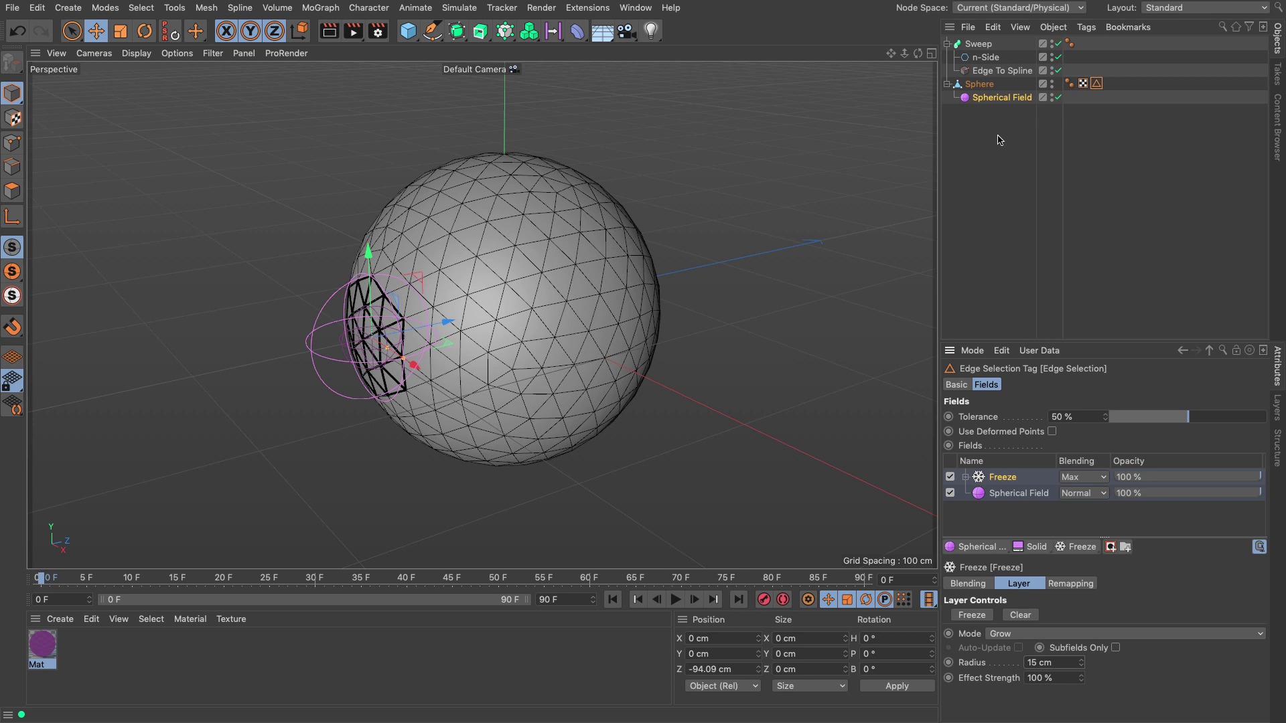
left_click(988, 72)
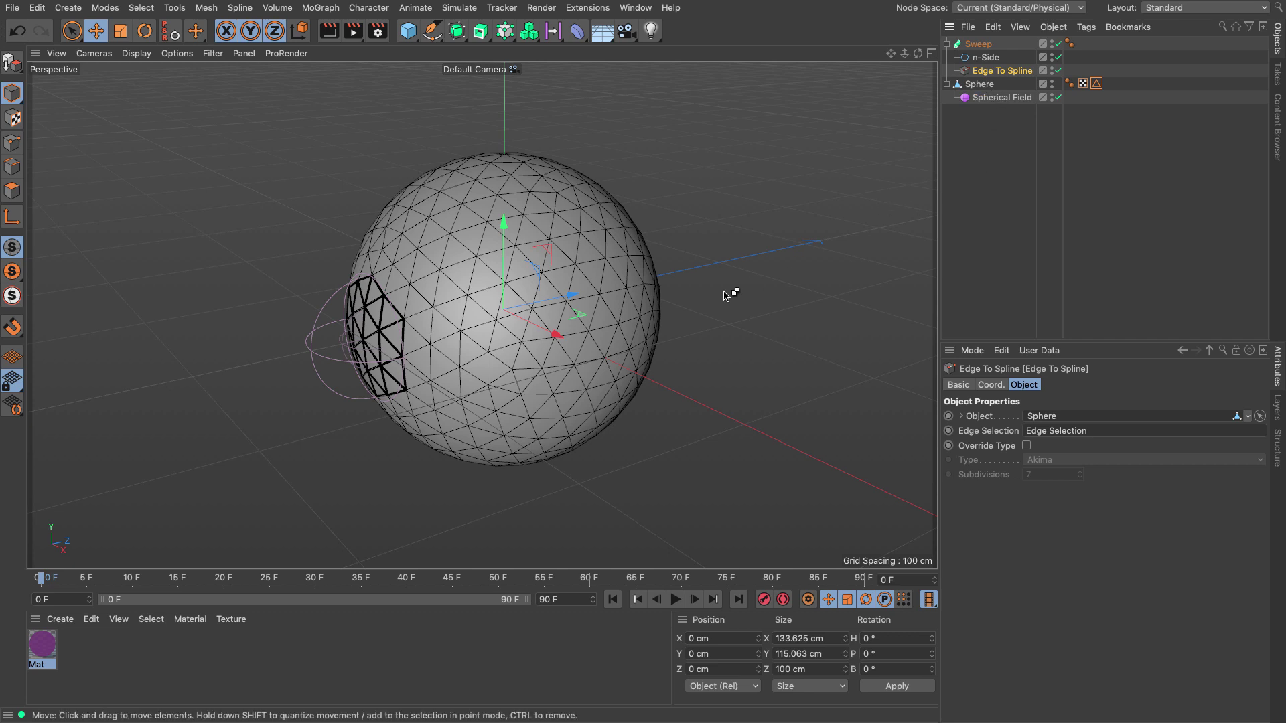
Start a new scene with a Text spline and nest it under an Extrude generator
key("ctrl+n")
left_click(432, 30)
left_click(654, 79)
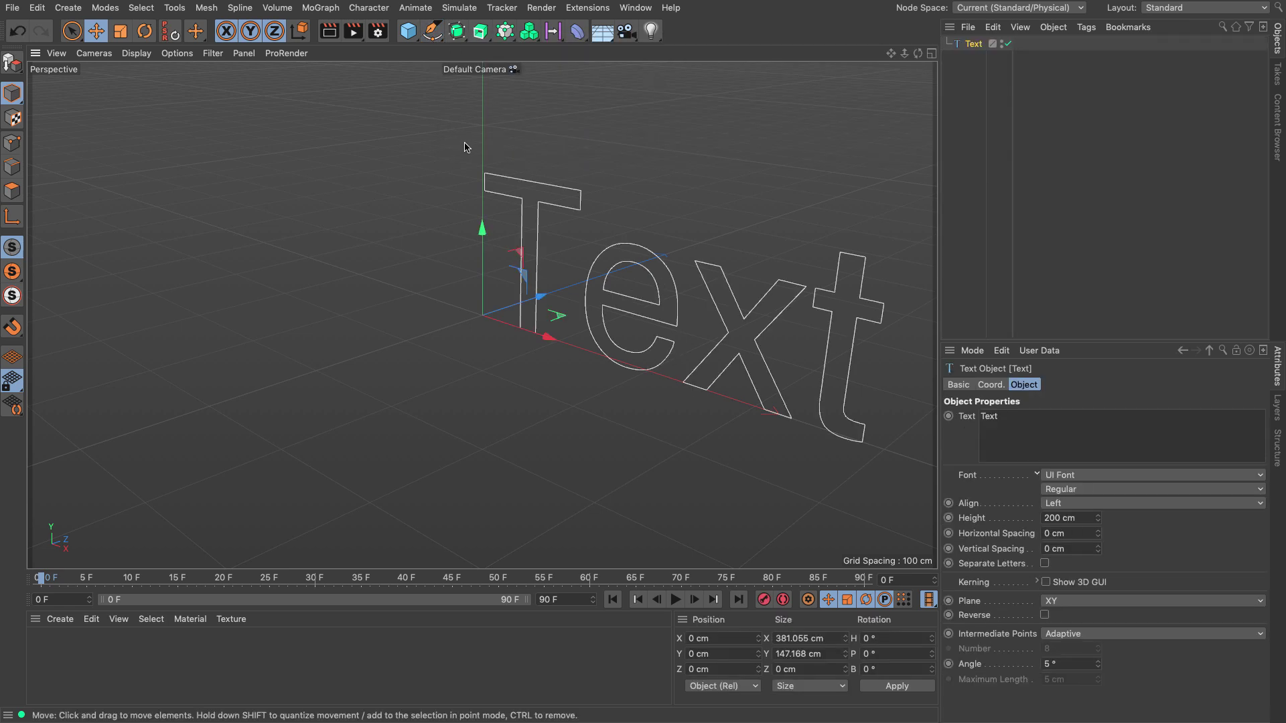
left_click(481, 31, "alt")
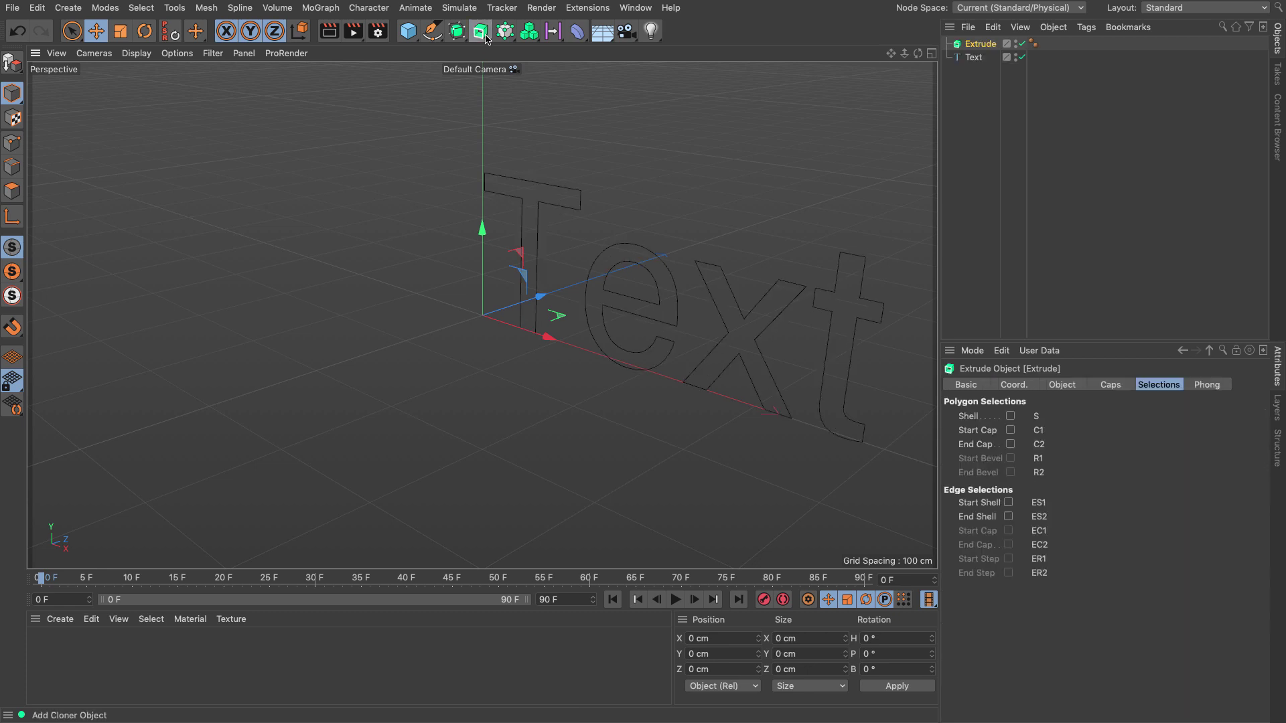
left_click(976, 58)
left_click(979, 45)
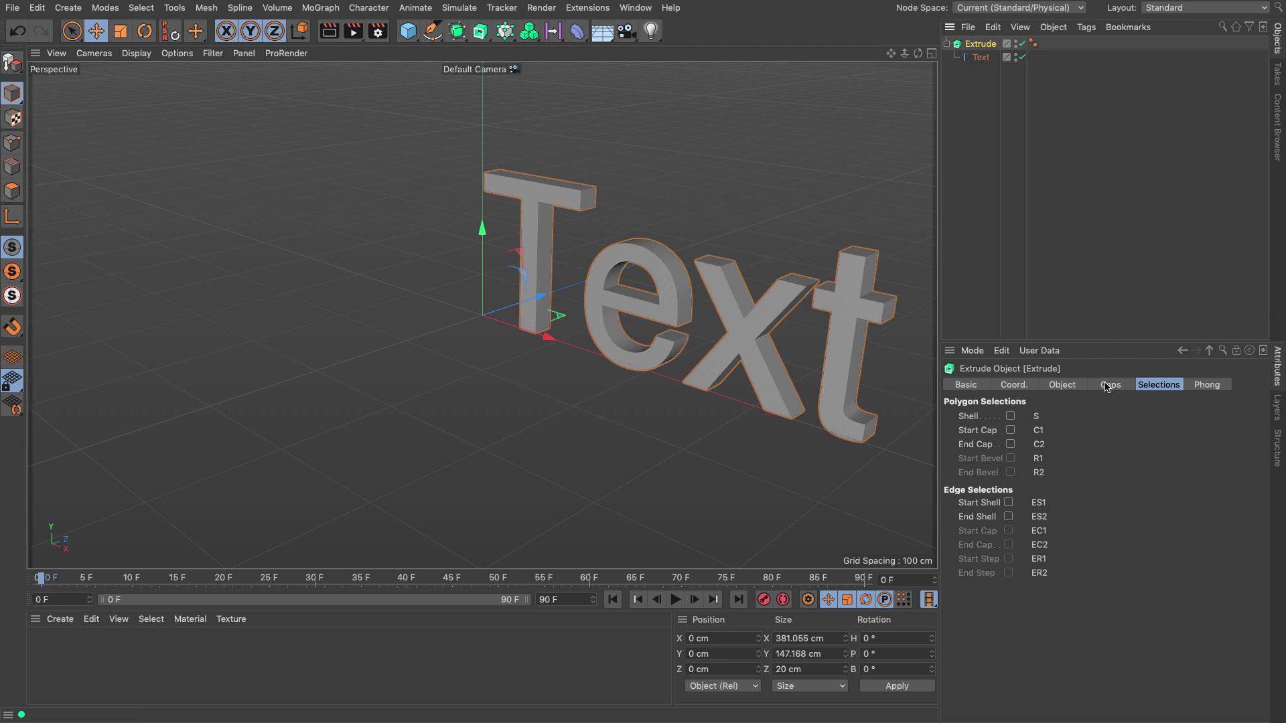
Set the Extrude's Z movement to 0 cm and display the viewport with Gouraud Shading (Lines)
left_click(1070, 385)
left_click(1213, 420)
type("0")
key("Return")
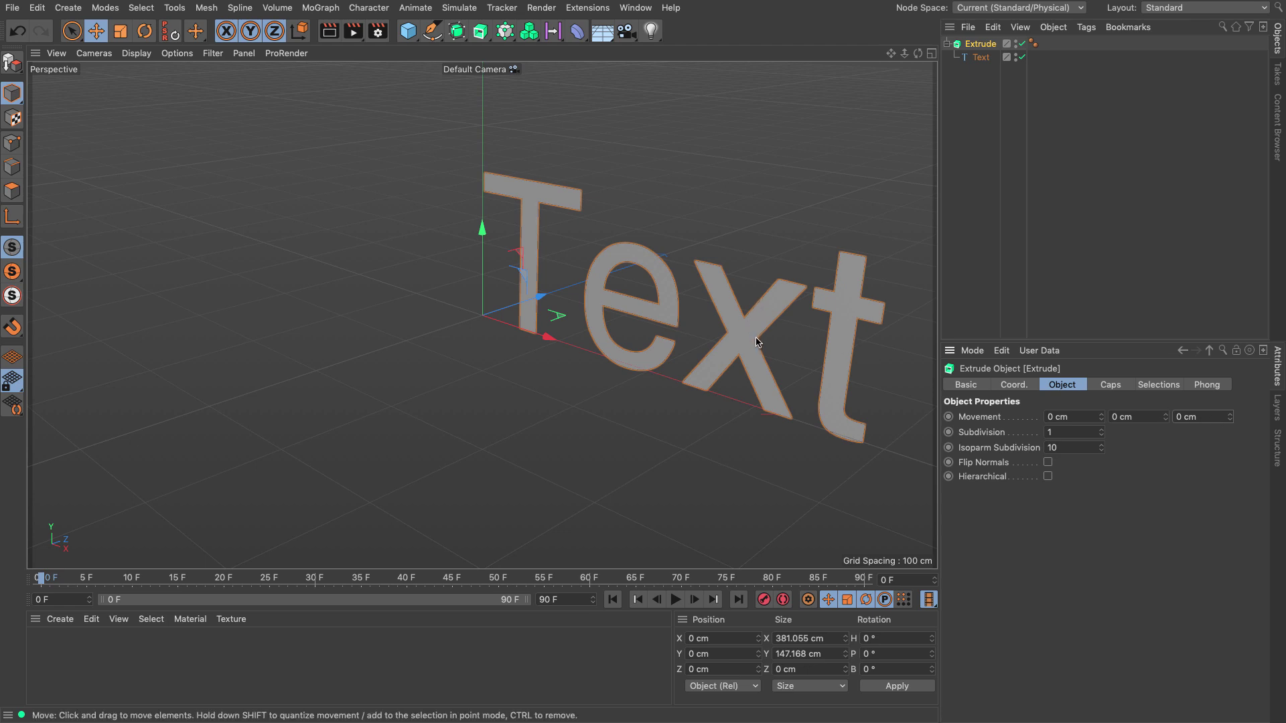
left_click_drag(742, 327, 549, 343, "alt")
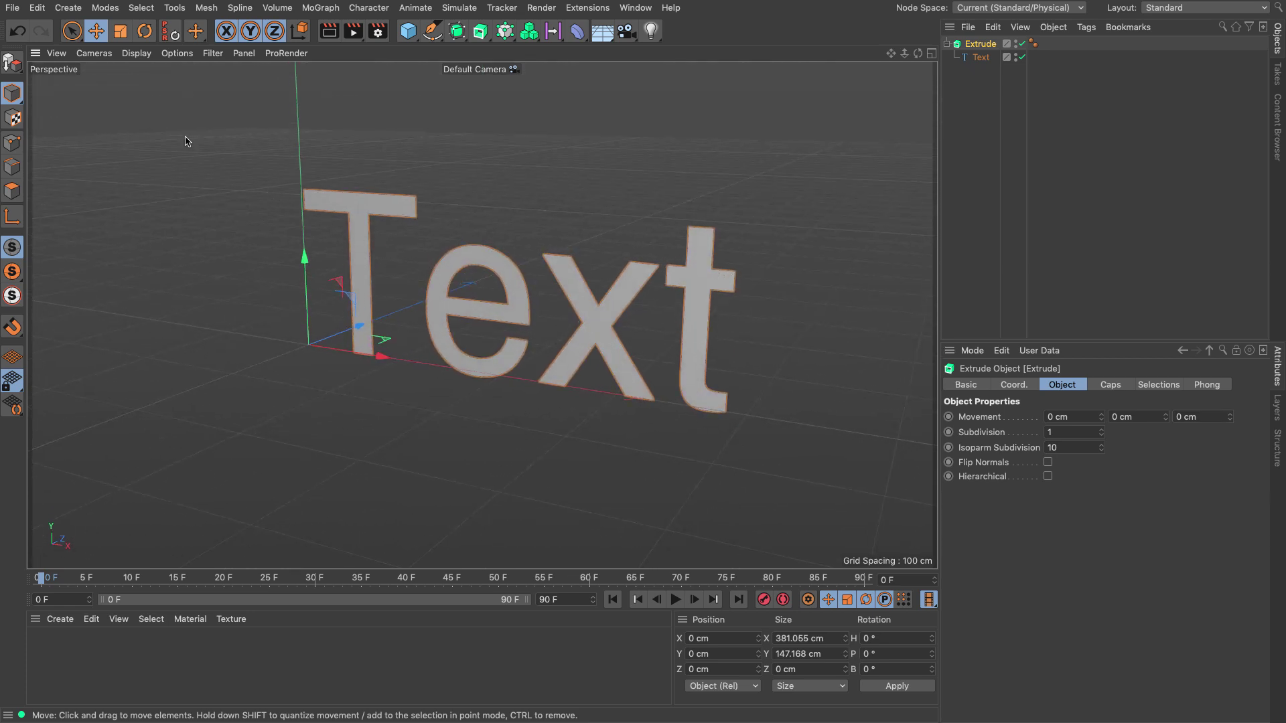
left_click(136, 53)
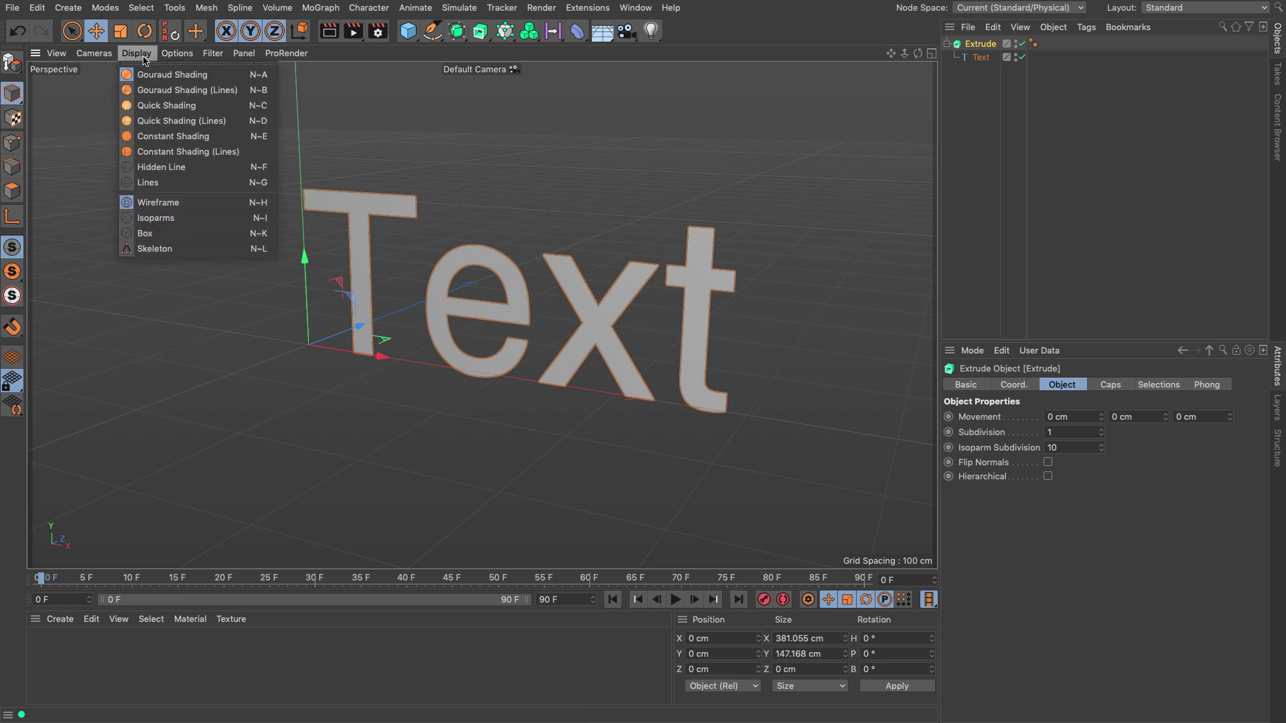
left_click(146, 96)
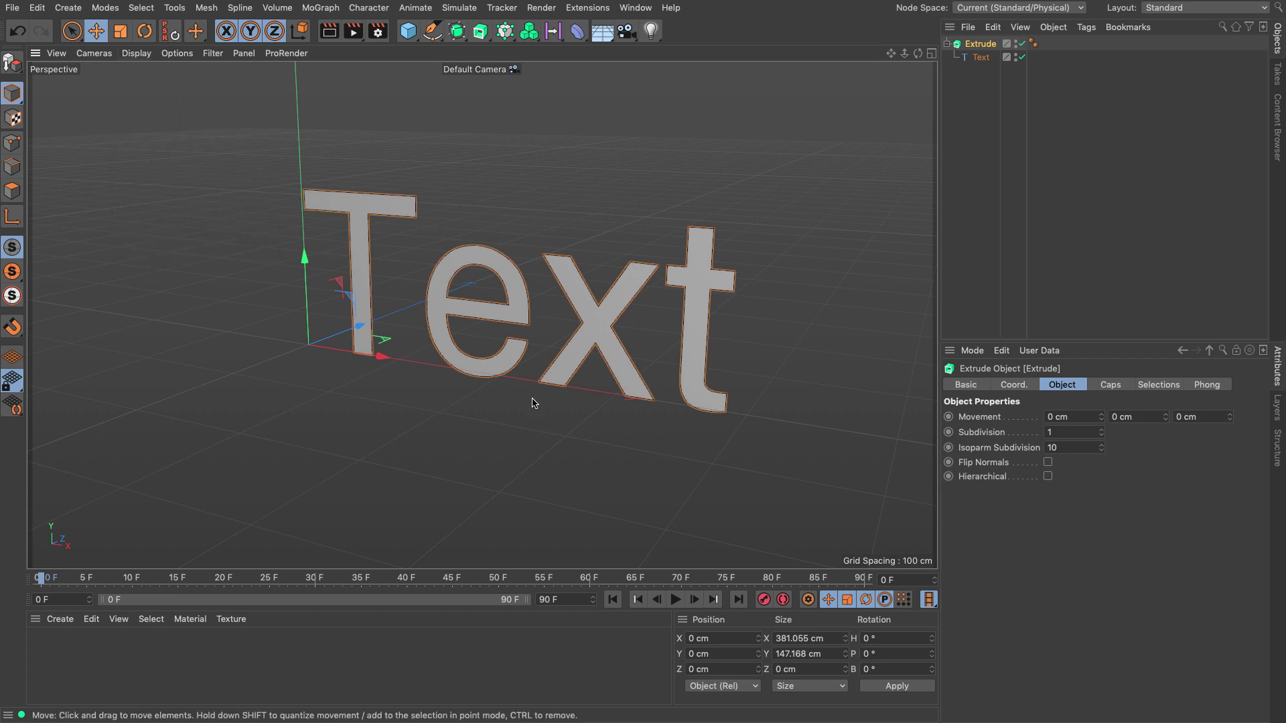
Try Regular Grid caps on the extruded text with a grid size of about 7.47 cm
left_click(1106, 388)
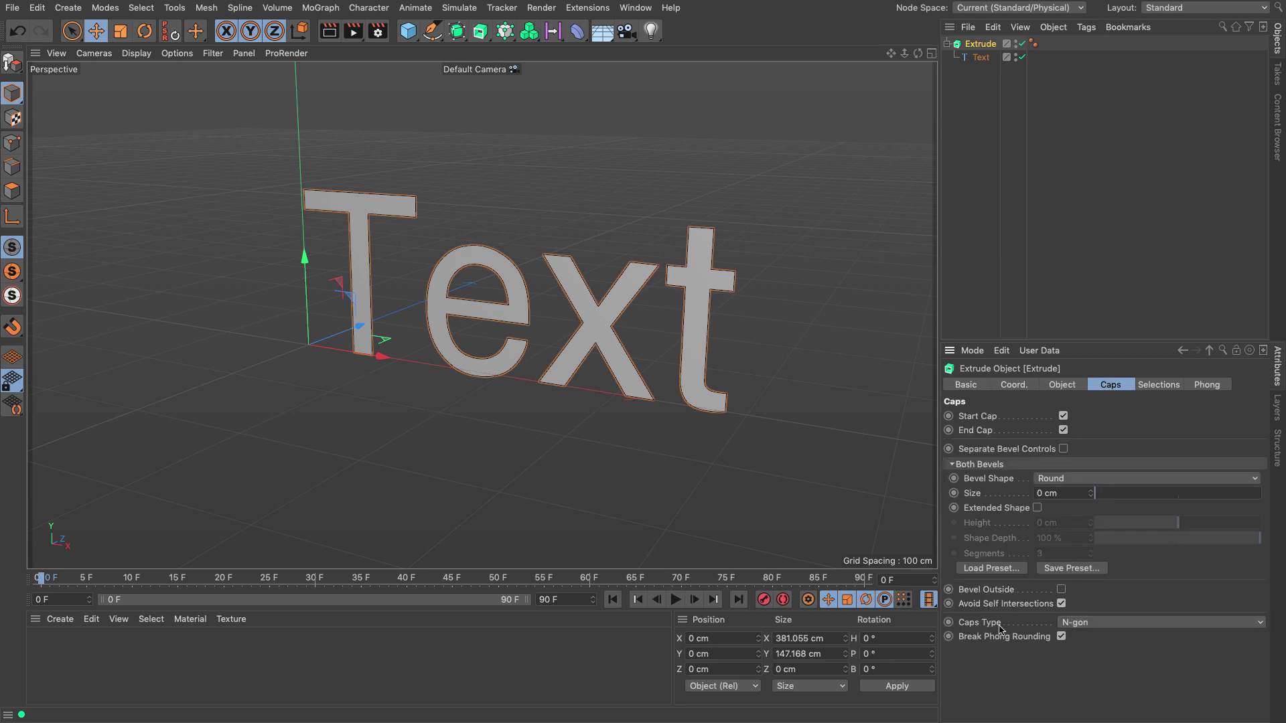
left_click(1076, 624)
left_click(1084, 699)
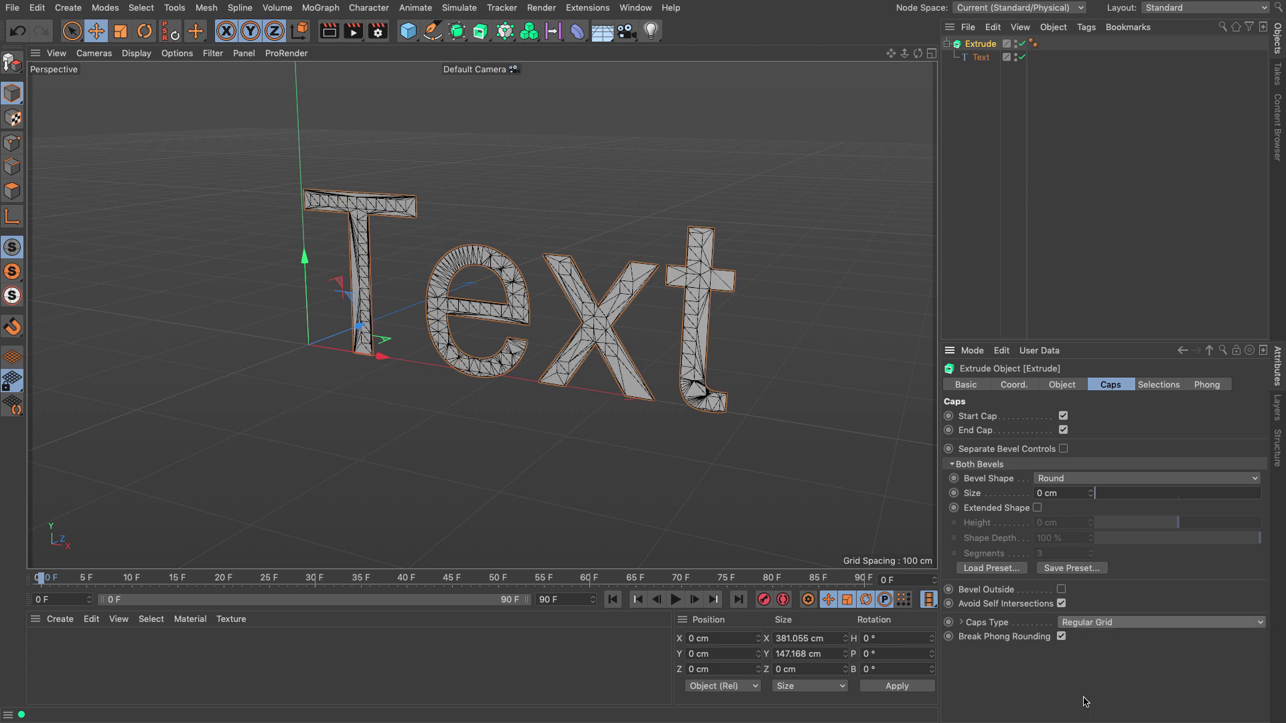
left_click(962, 623)
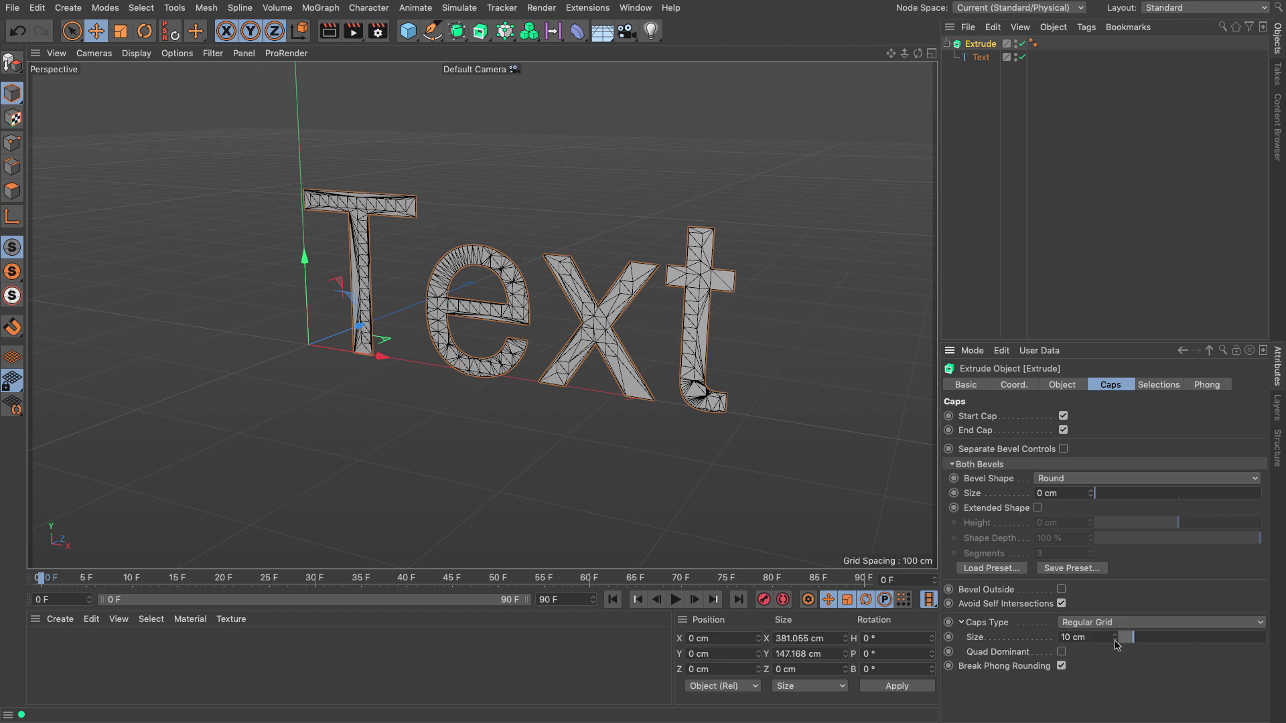
left_click_drag(1129, 641, 1129, 641)
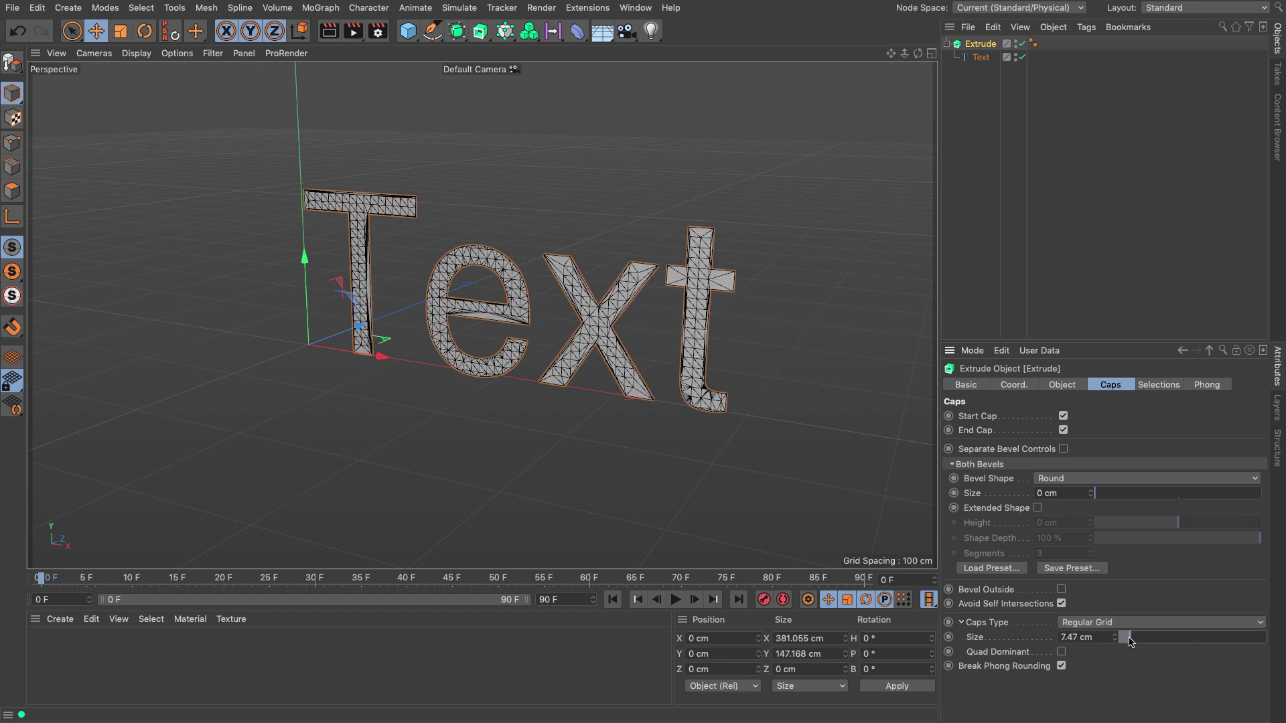
Set the Extrude's caps type to Delaunay
left_click(1097, 622)
left_click(1102, 683)
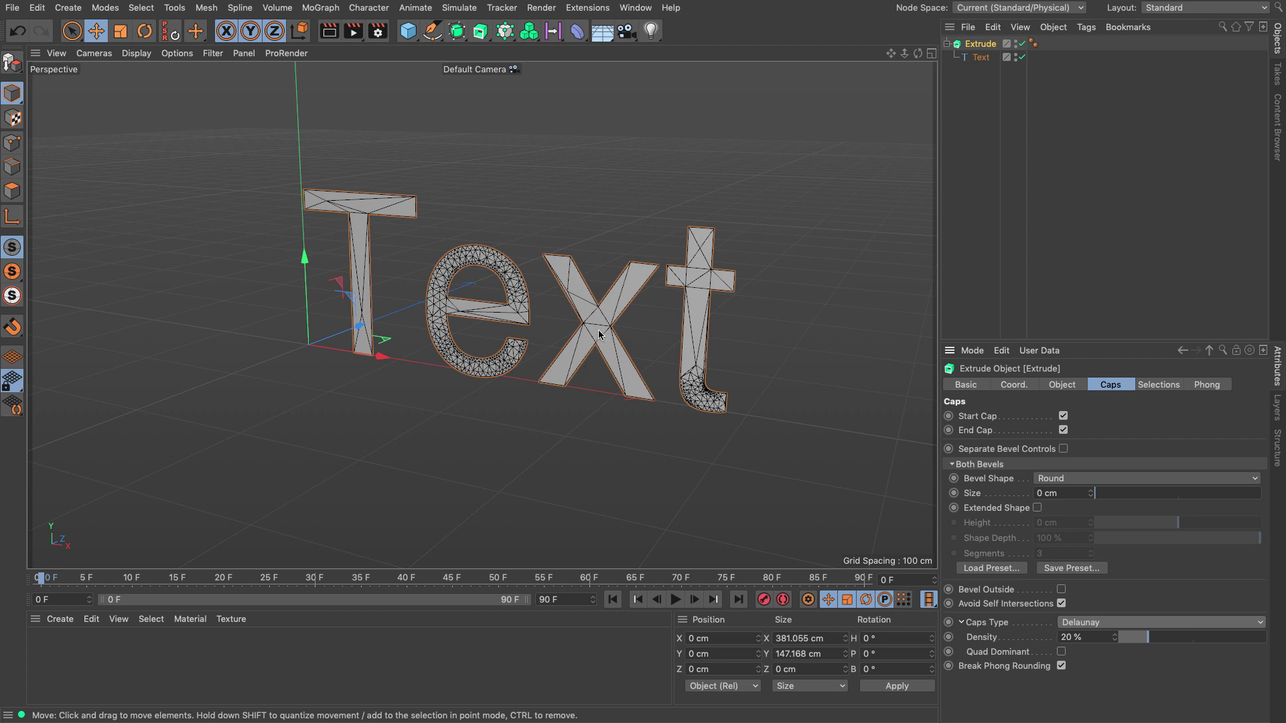
Set the Text spline's intermediate points to Subdivided with a 4° angle and 4 cm maximum length
left_click(650, 298)
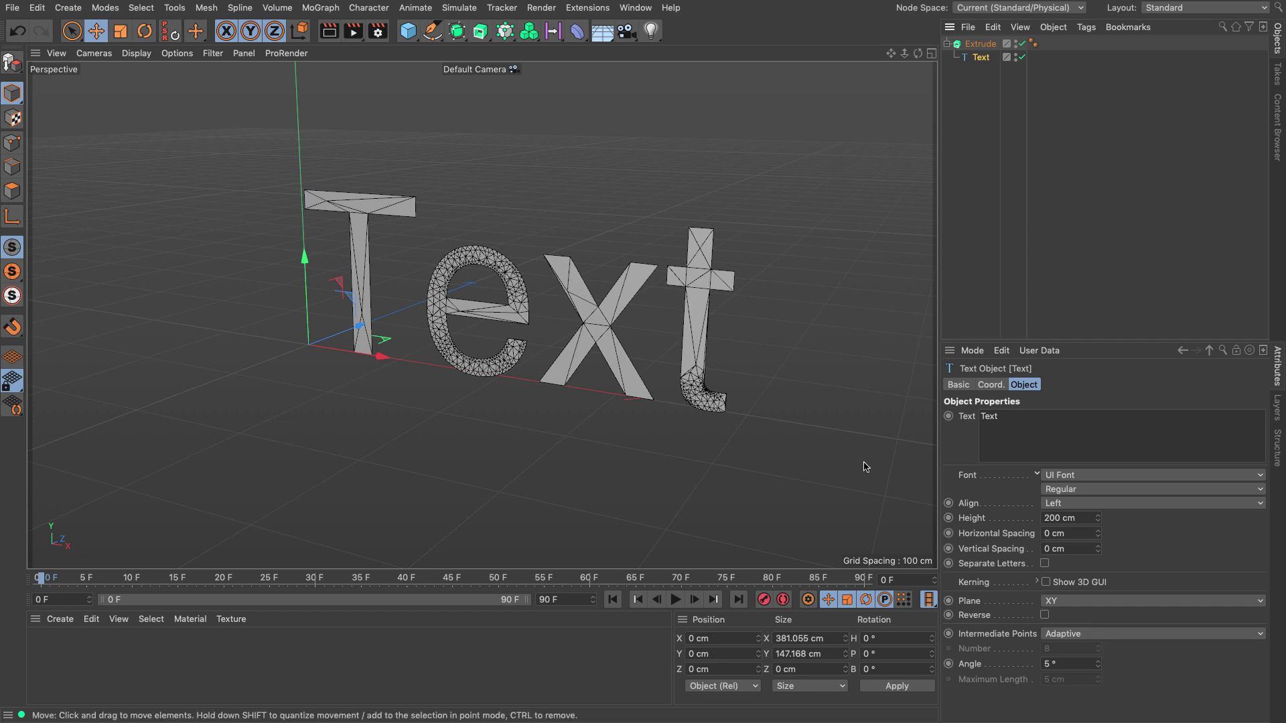
left_click(1086, 641)
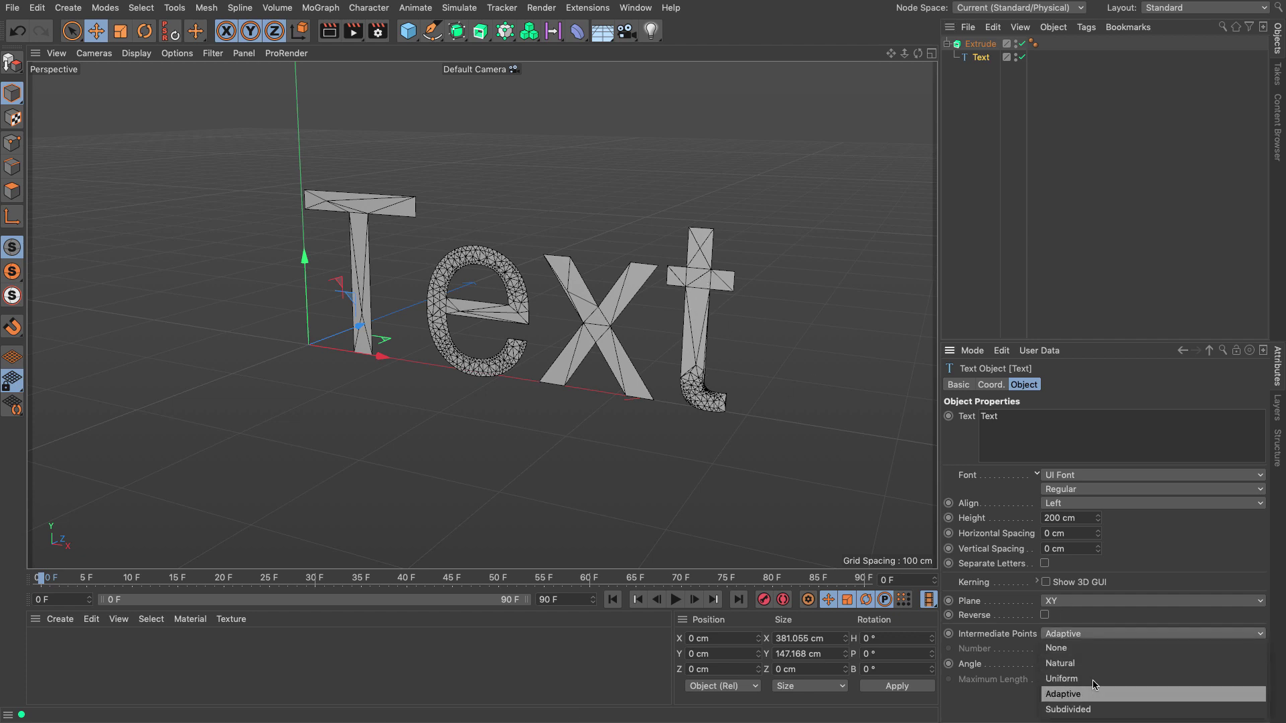
left_click(1099, 709)
left_click(1098, 667)
left_click(1097, 682)
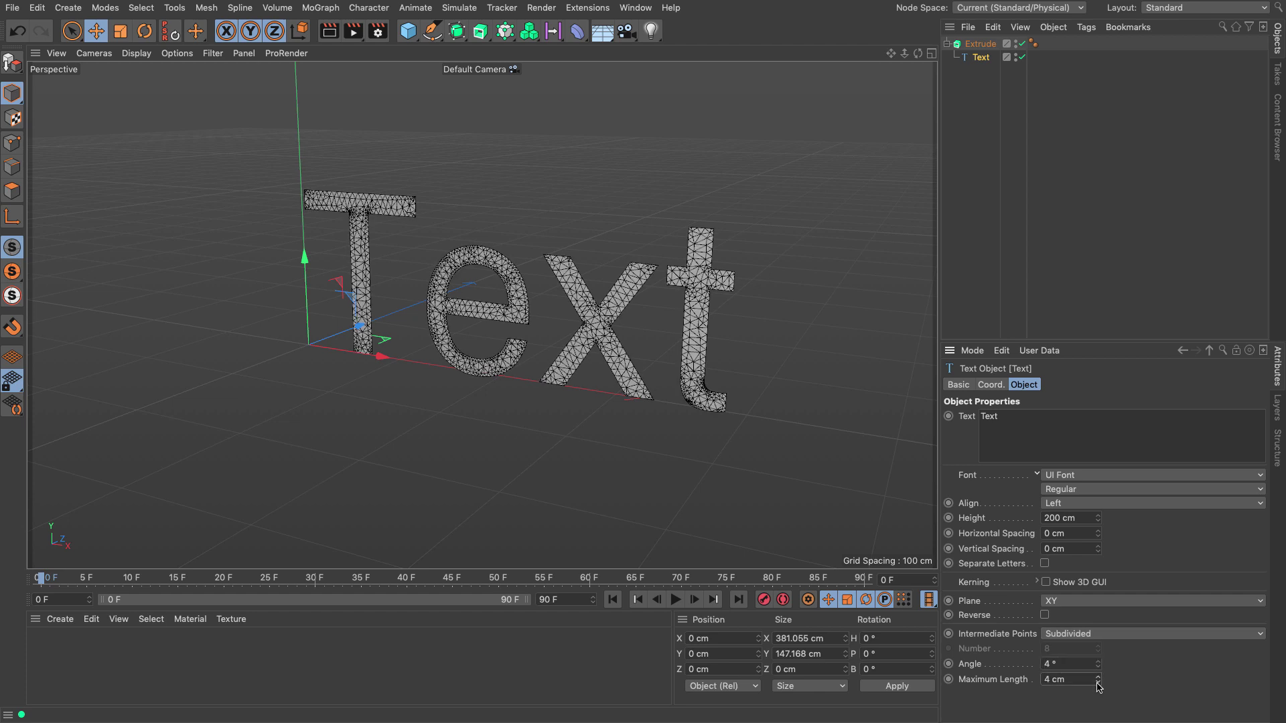
Change the Text spline's font to Usuzi Bold
left_click(1072, 496)
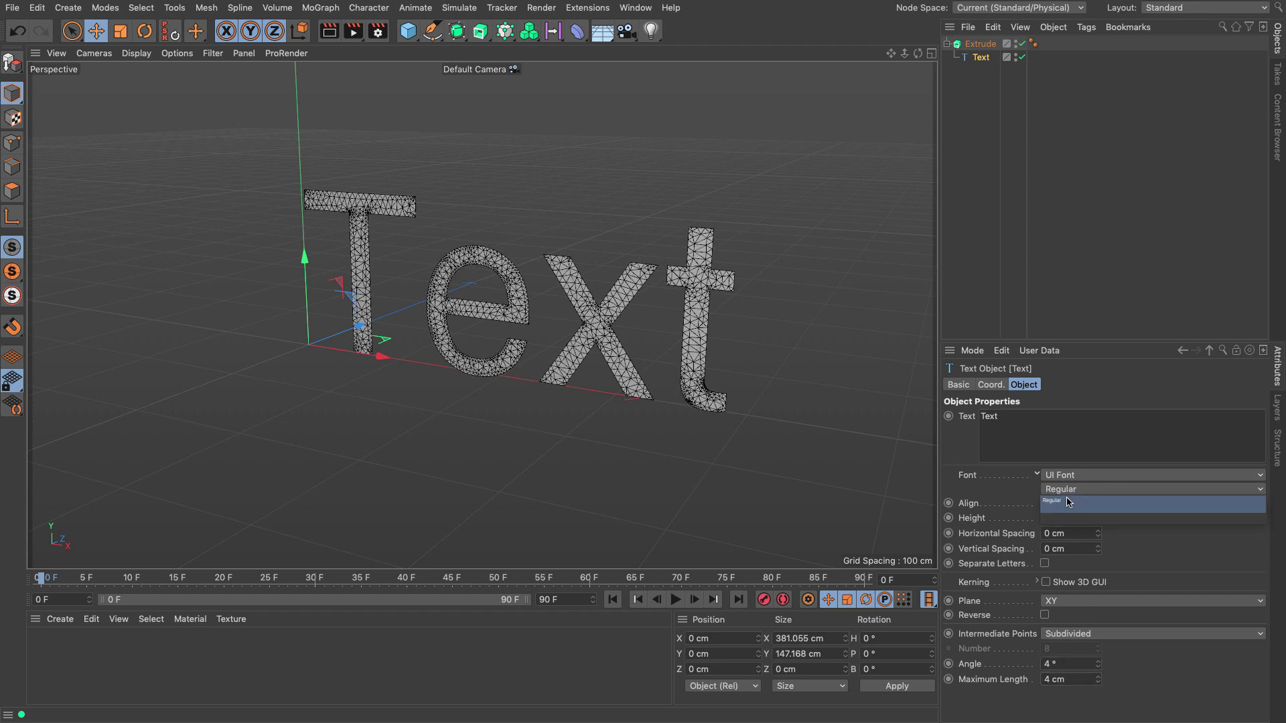
left_click(1009, 490)
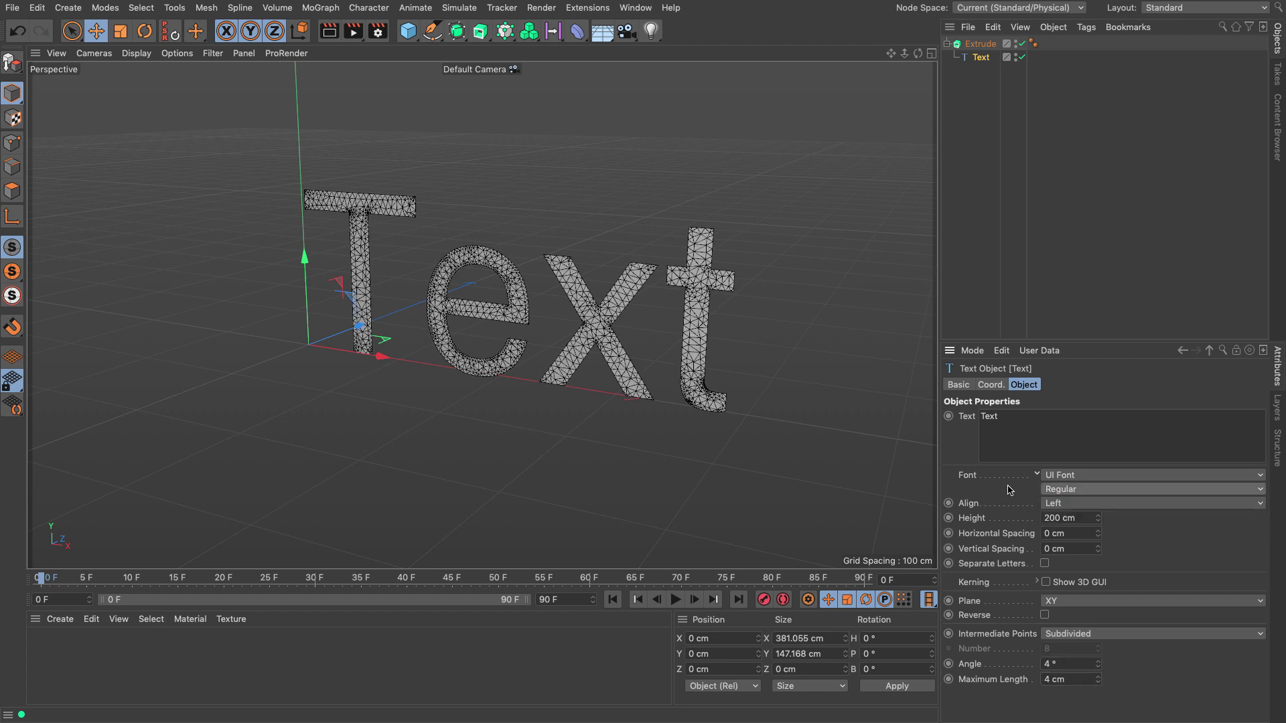
left_click(1054, 475)
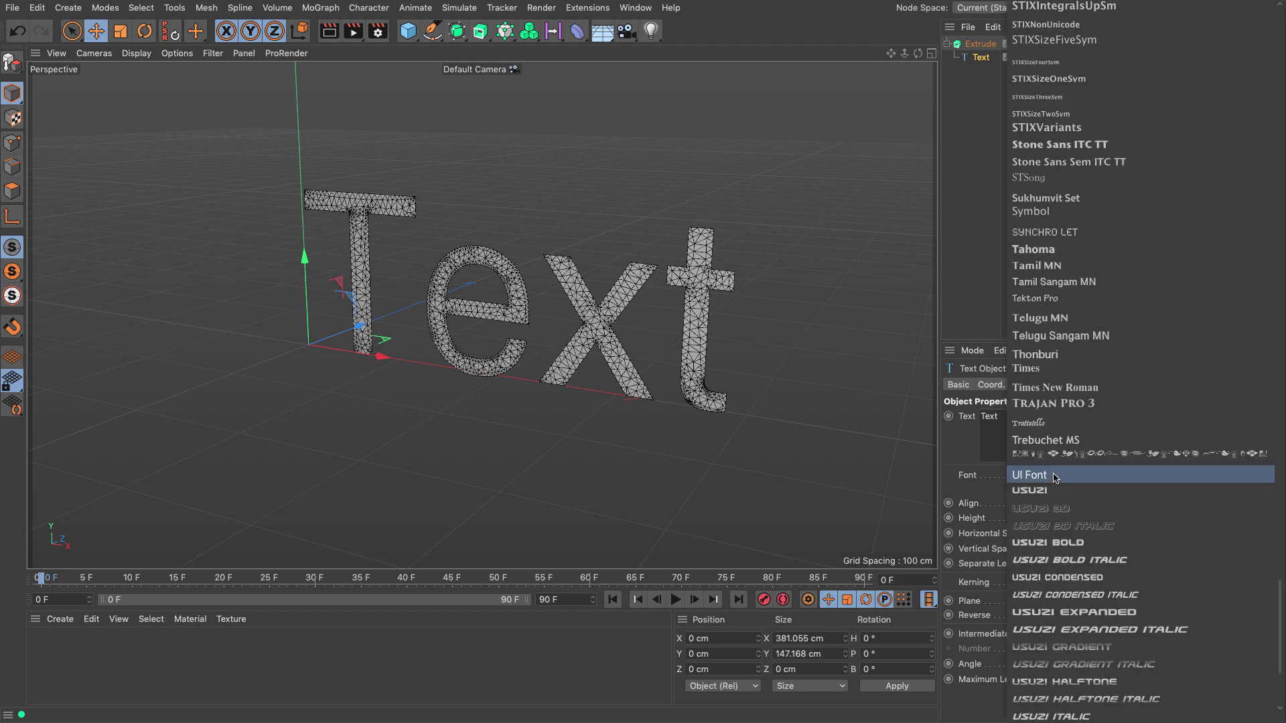
left_click(1048, 542)
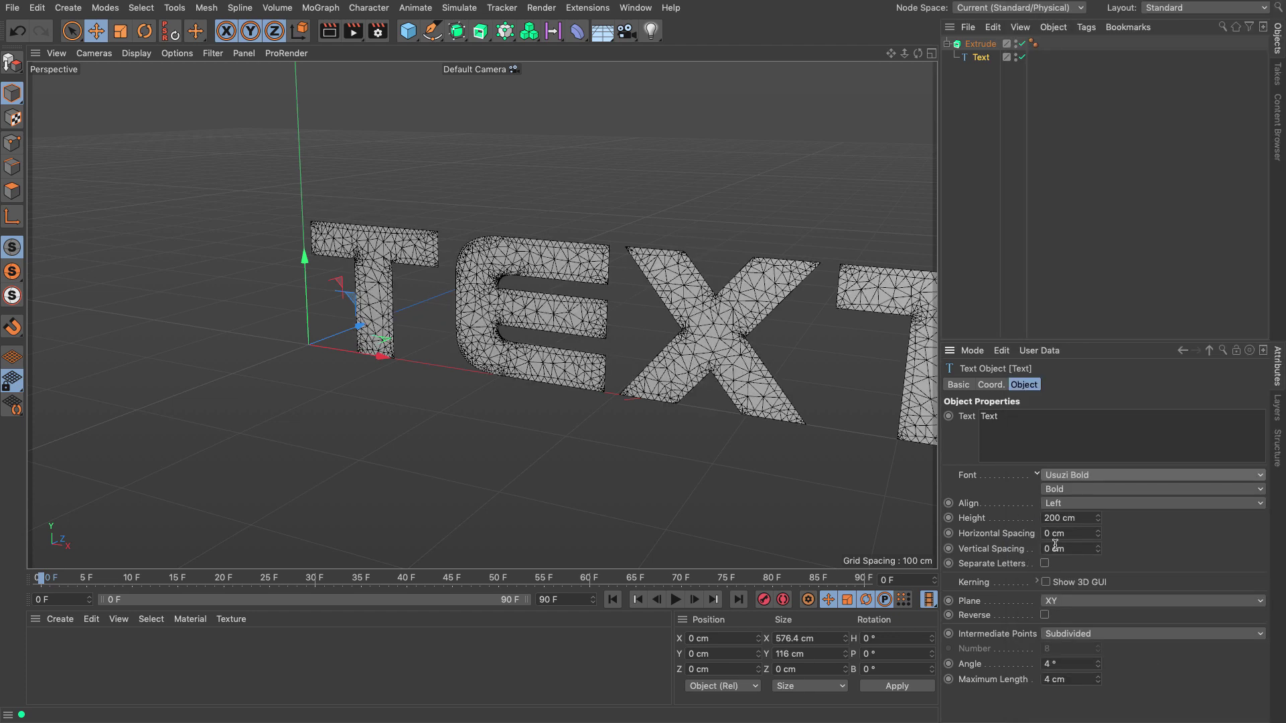
Add an Edge To Spline object and nest the text's Extrude under it
left_click(980, 44)
key("h")
middle_click_drag(633, 367, 655, 371, "alt")
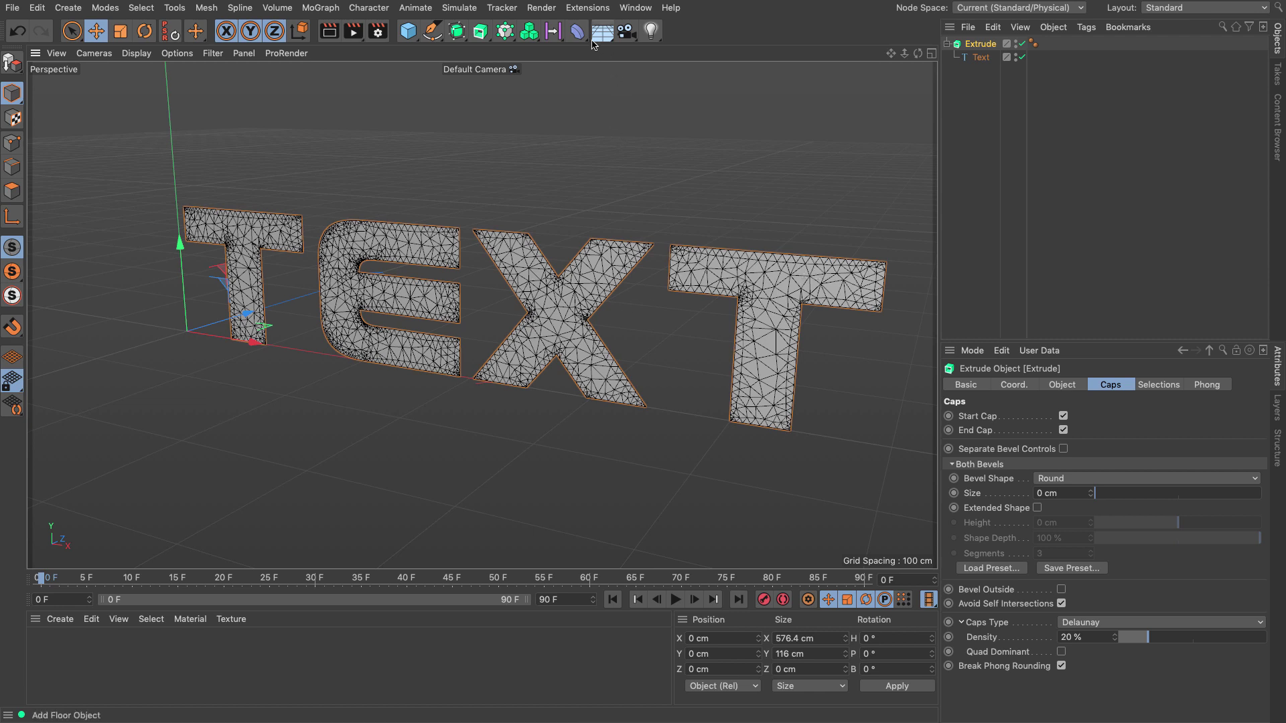
left_click(587, 8)
left_click(596, 228)
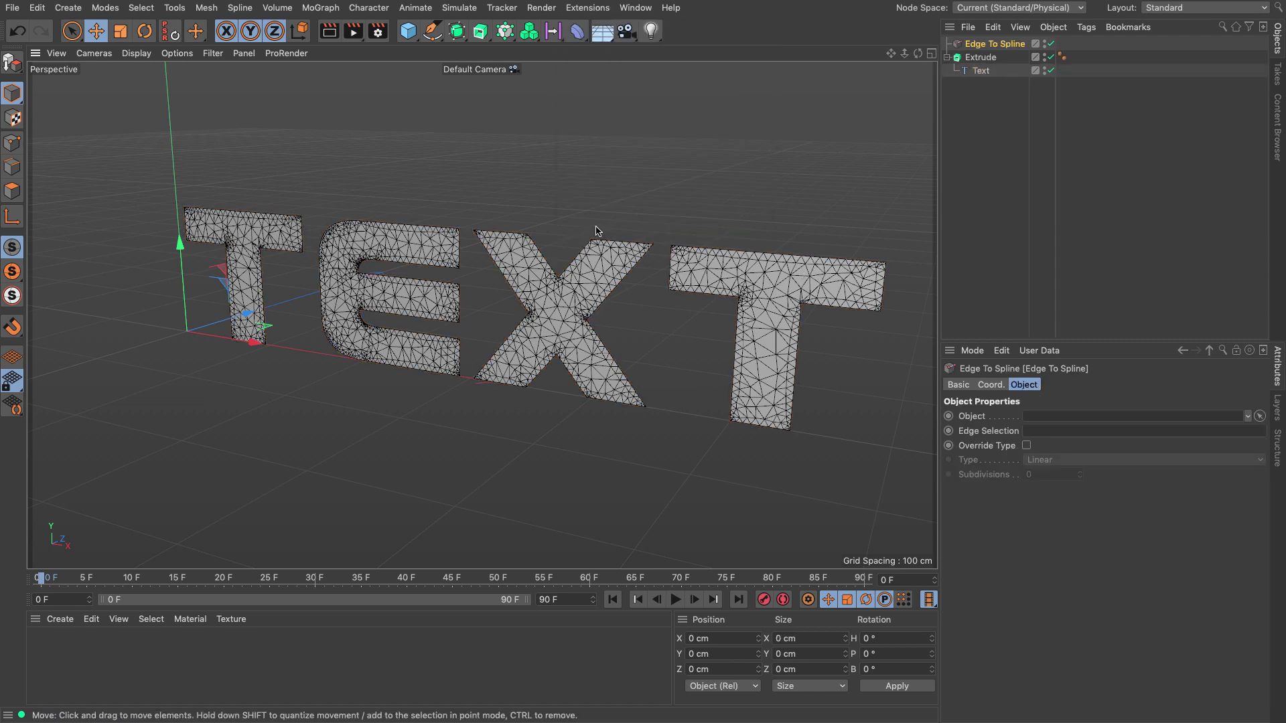
left_click_drag(979, 58, 986, 46)
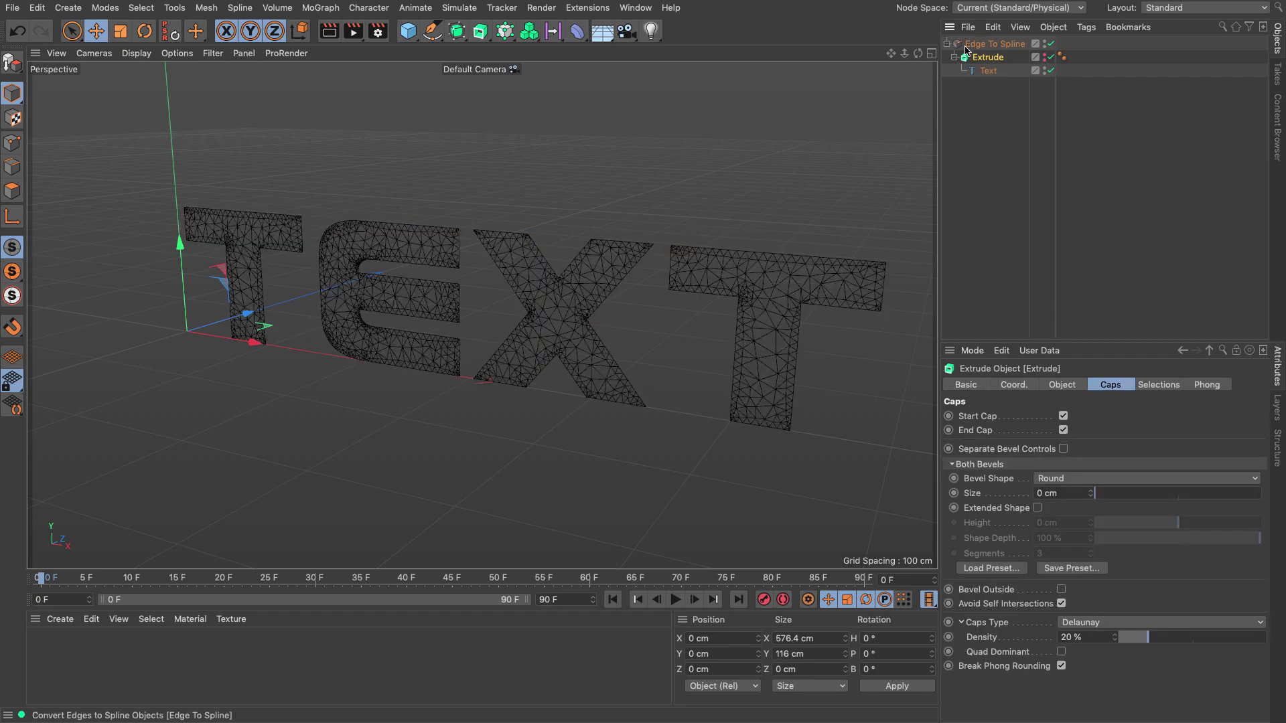
Add a second Extrude generator and nest the Edge To Spline object under it to extrude the wireframe splines
left_click(995, 44)
left_click_drag(632, 301, 668, 295, "alt")
scroll(669, 296, "up", 6)
scroll(606, 313, "down", 5)
scroll(606, 313, "down", 4)
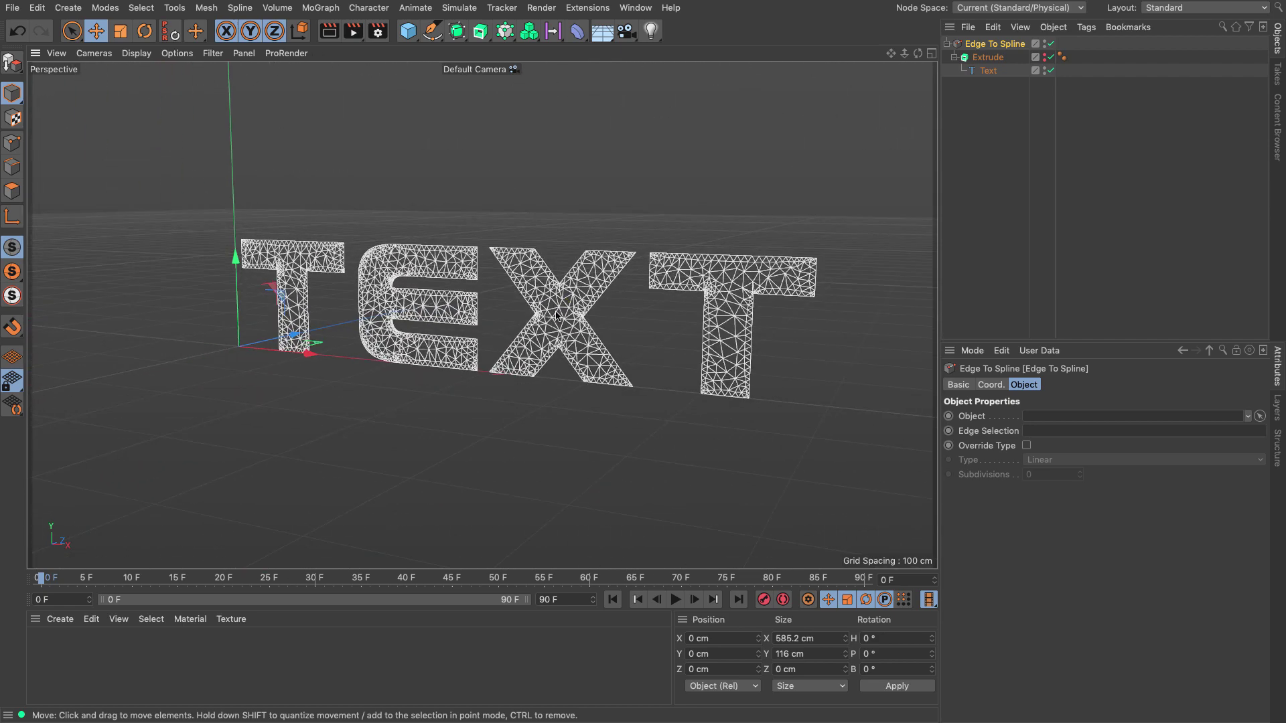
left_click(480, 31)
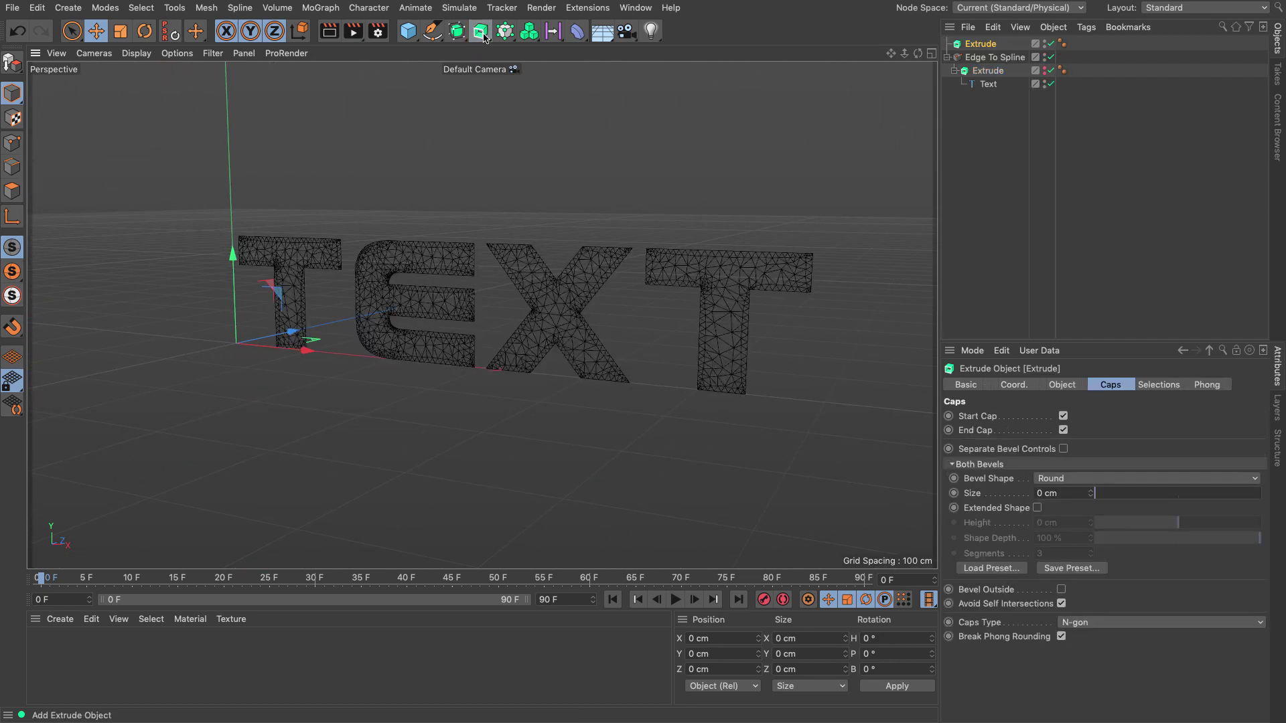
left_click_drag(979, 44, 995, 58)
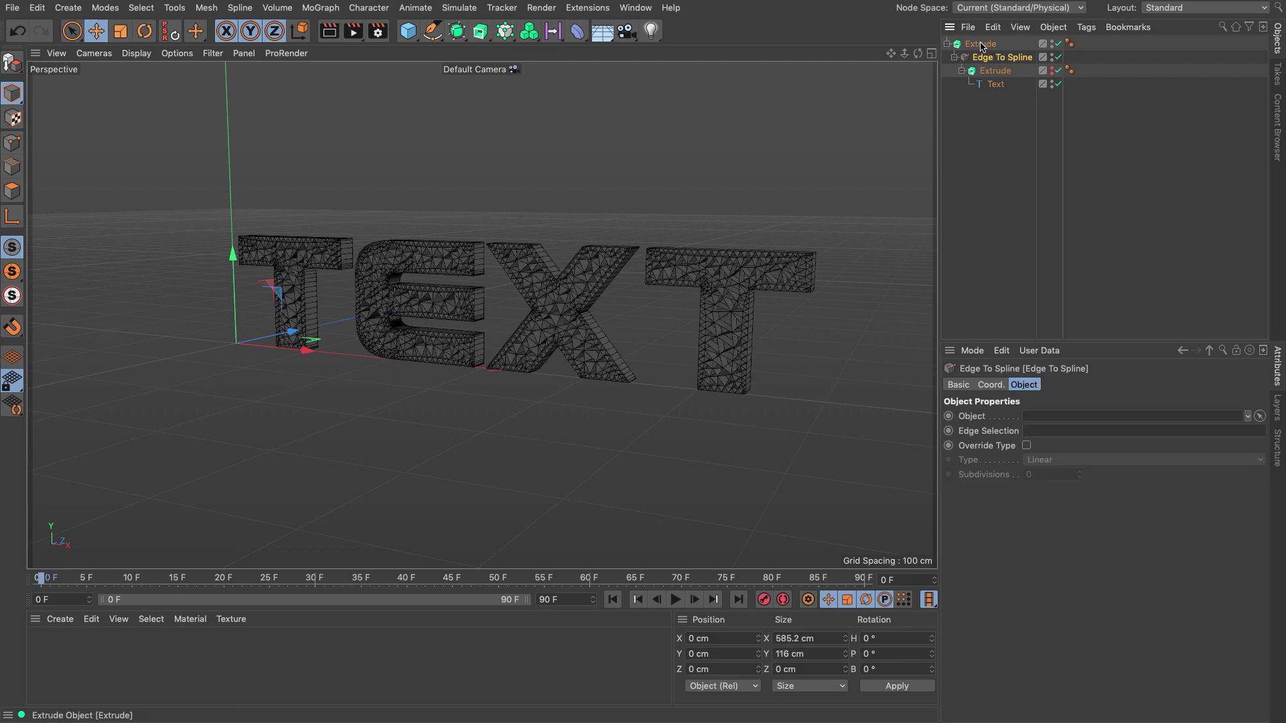
left_click(660, 296)
left_click_drag(660, 296, 617, 255, "alt")
scroll(633, 266, "up", 8)
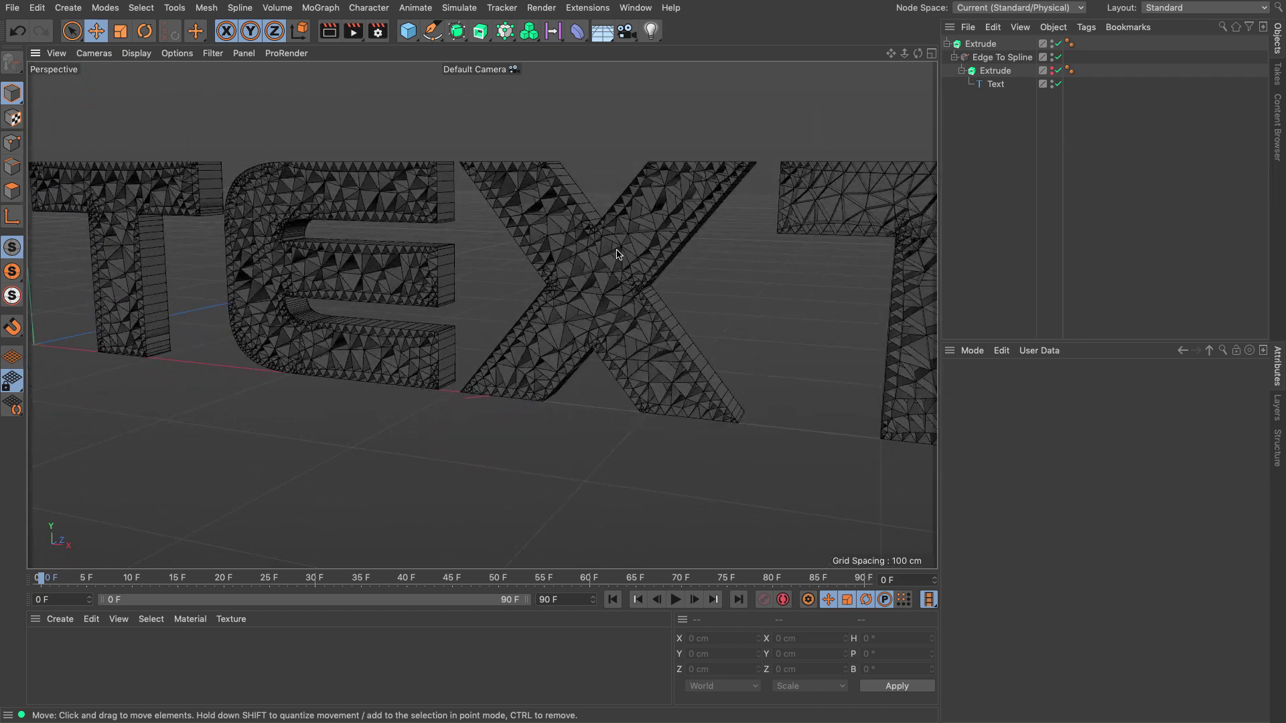
Create an Instance of the inner Extrude, place it under Edge To Spline and move the original Extrude out to the top level
left_click(995, 71)
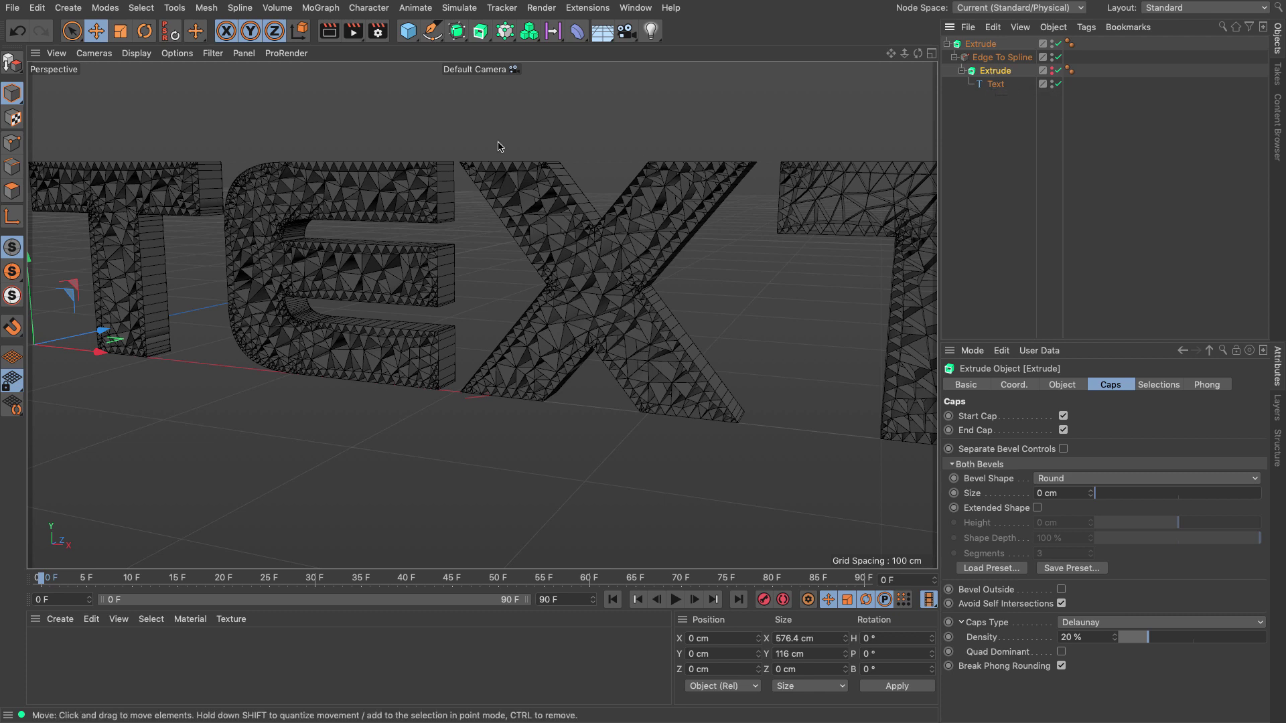
left_click(456, 31)
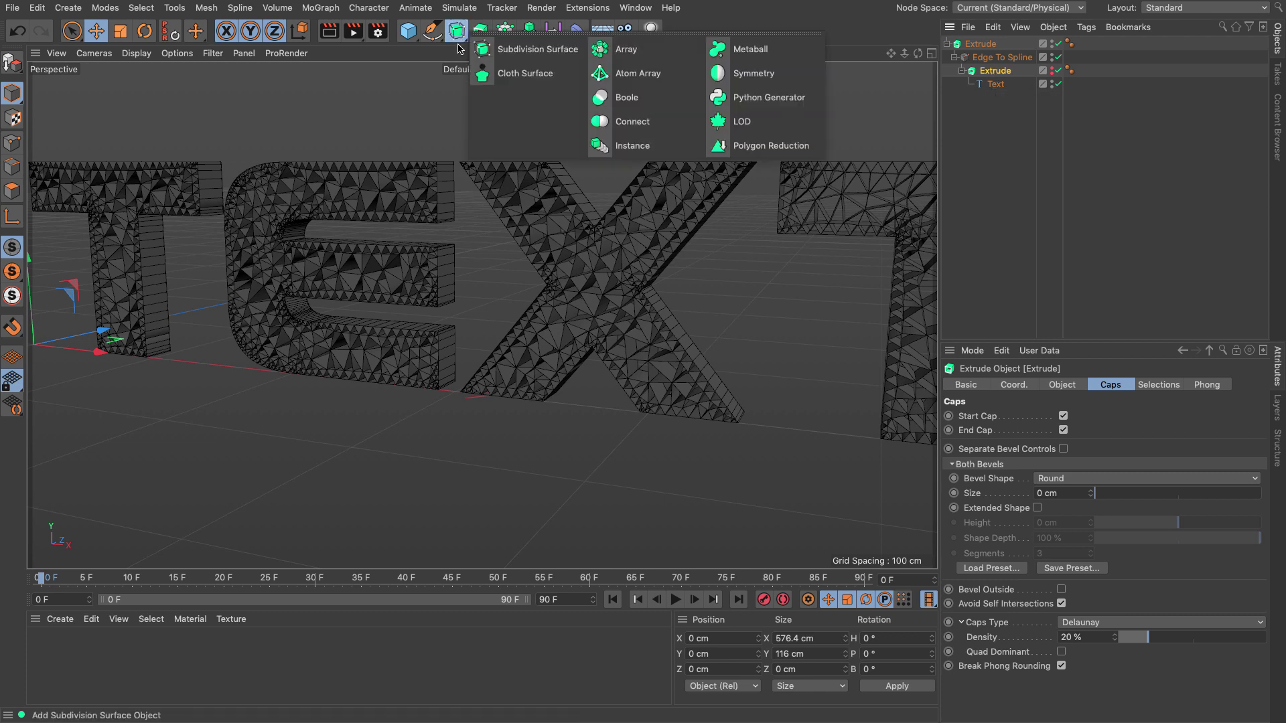
left_click(632, 145)
left_click_drag(977, 46, 992, 151)
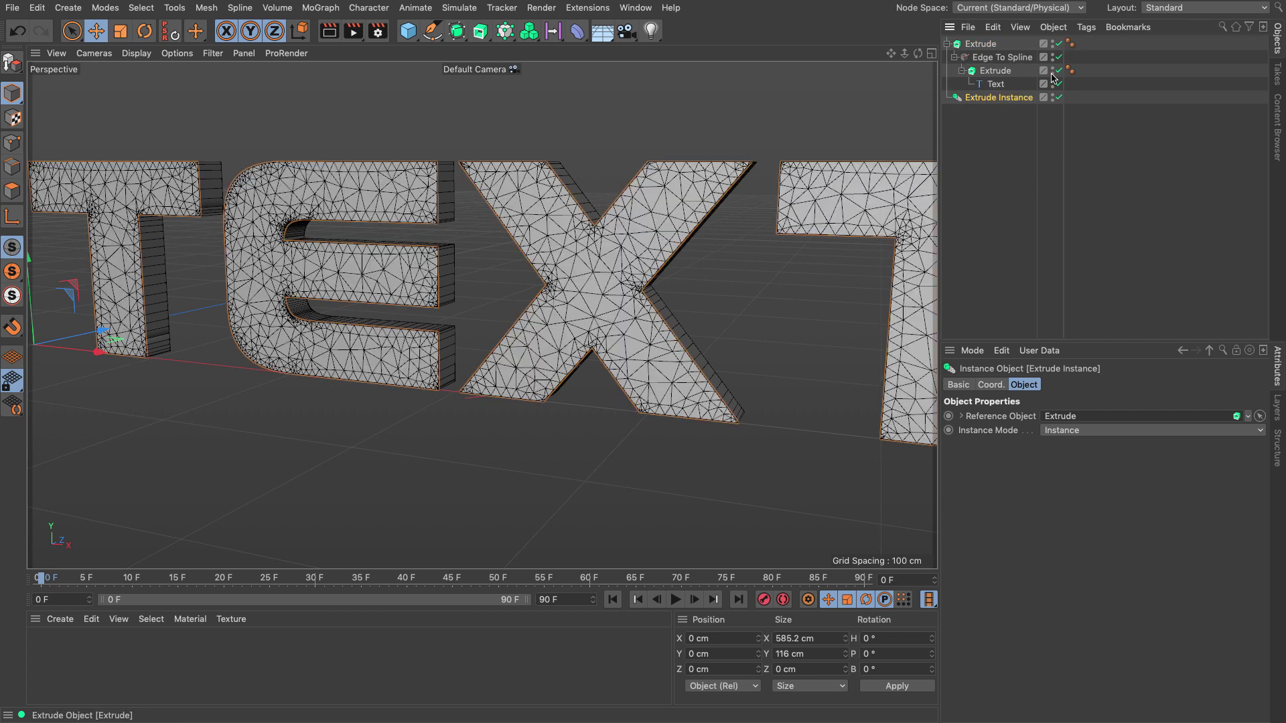
left_click_drag(986, 99, 1001, 67)
left_click(997, 85)
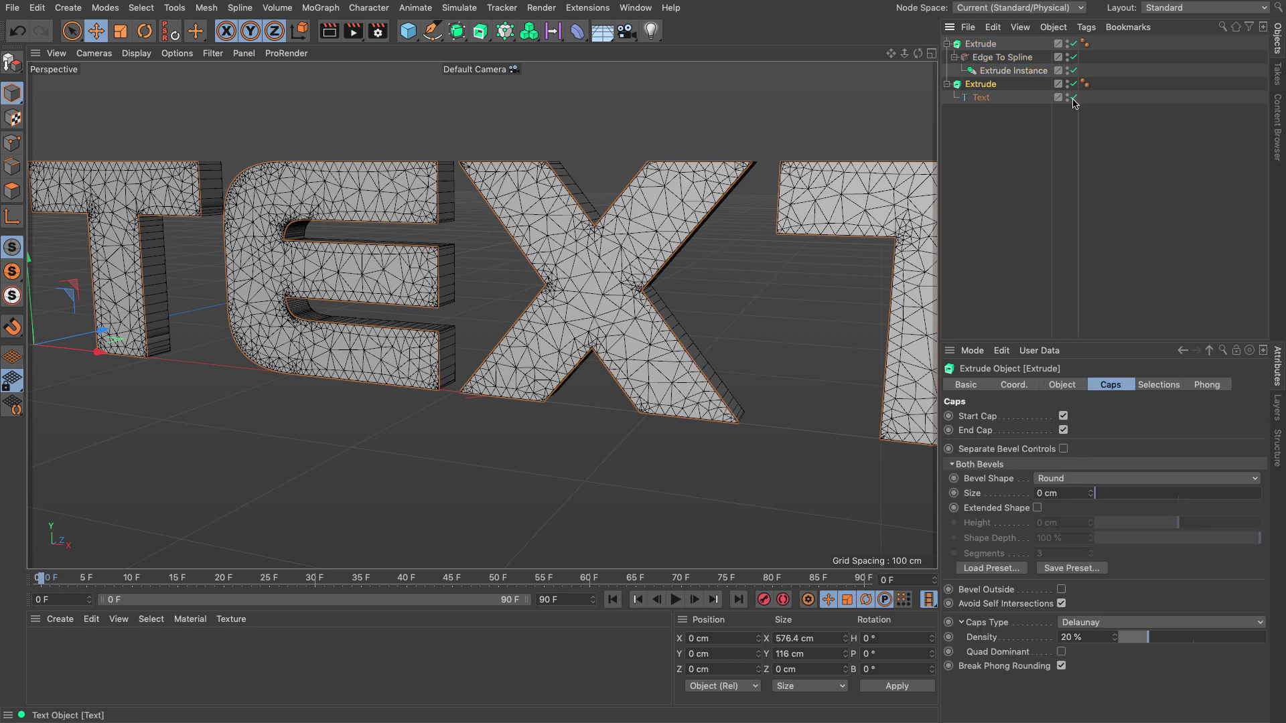
Move the original text Extrude along Z to about 10.6 cm, inside the depth of the extruded wireframe
left_click(770, 509)
left_click(553, 289)
left_click_drag(553, 289, 509, 281, "alt")
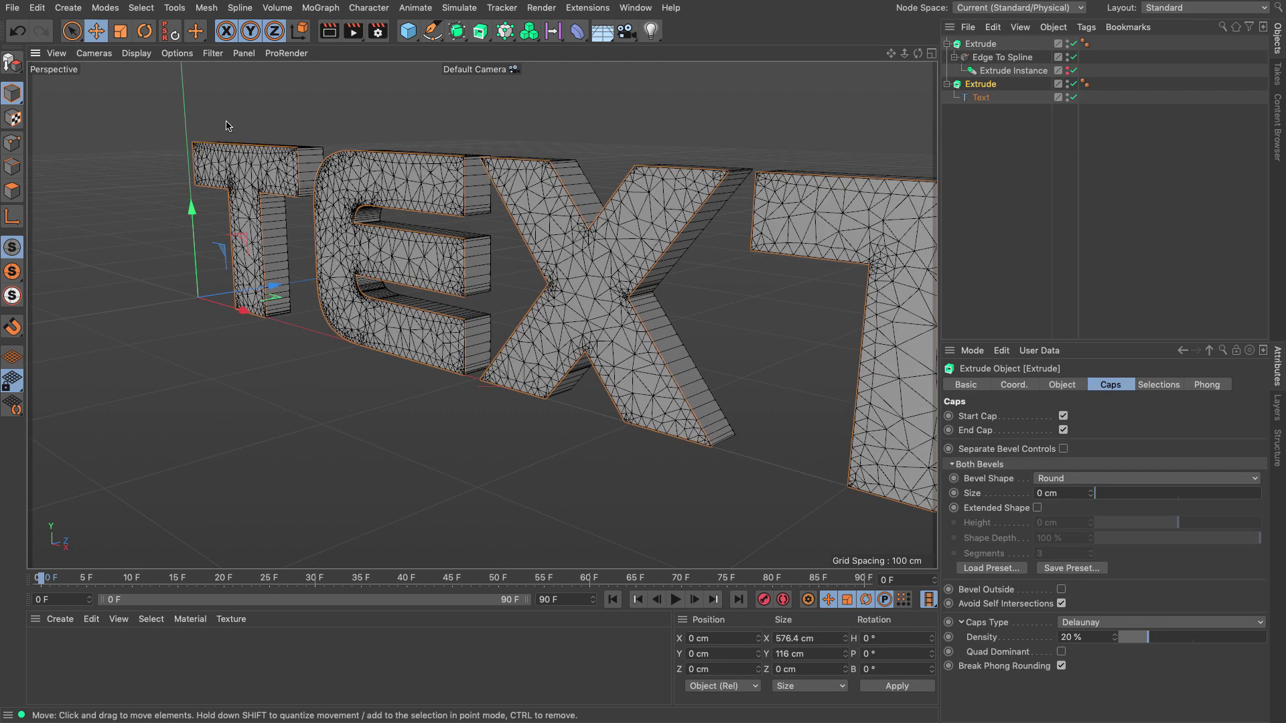
left_click(95, 30)
left_click_drag(273, 286, 283, 285)
left_click_drag(288, 288, 487, 198, "alt")
Set the text Extrude's Z movement to -23 cm and shift the object slightly along Z within the extruded wireframe
left_click(981, 84)
left_click(1065, 386)
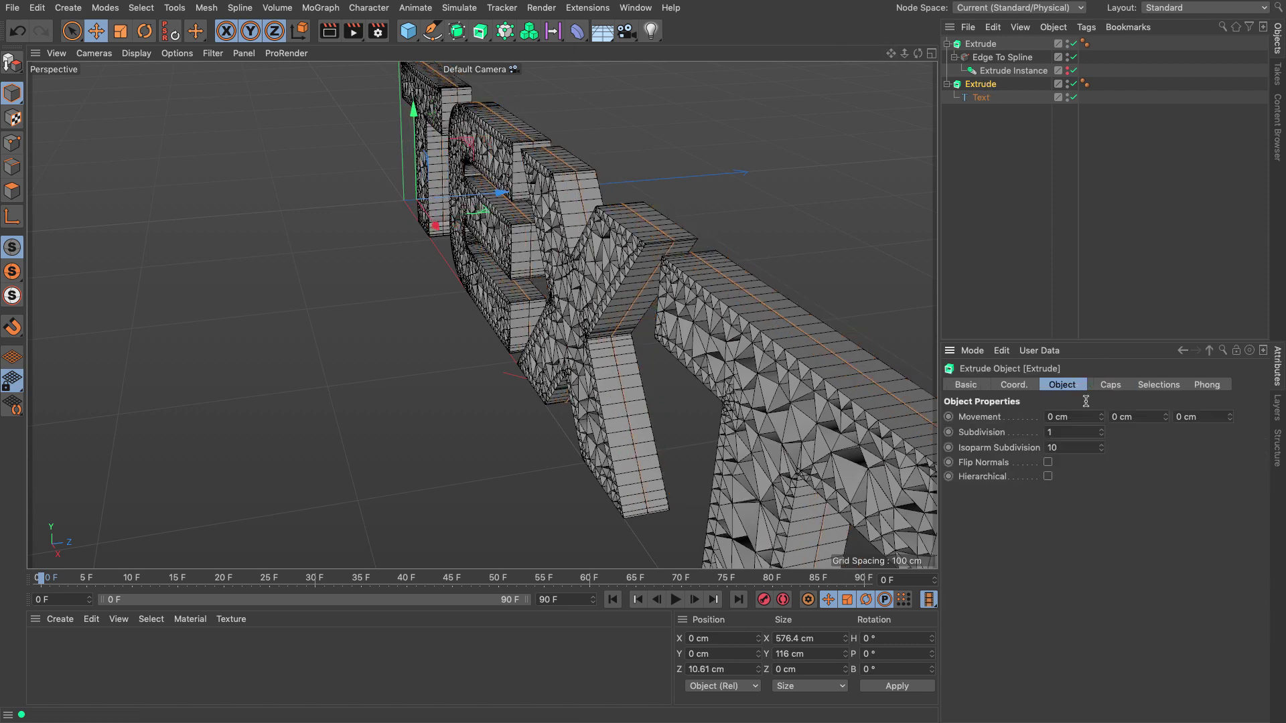
left_click_drag(1231, 418, 1231, 396)
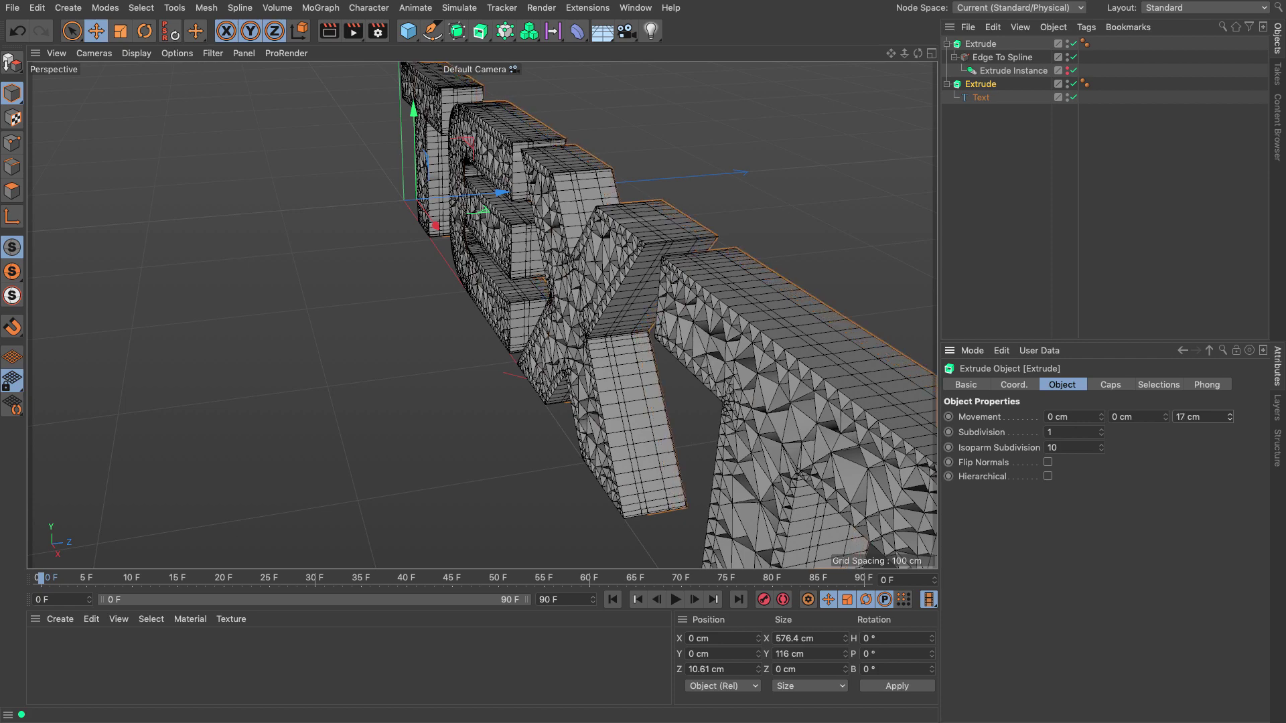
left_click(1138, 201)
scroll(755, 372, "down", 2)
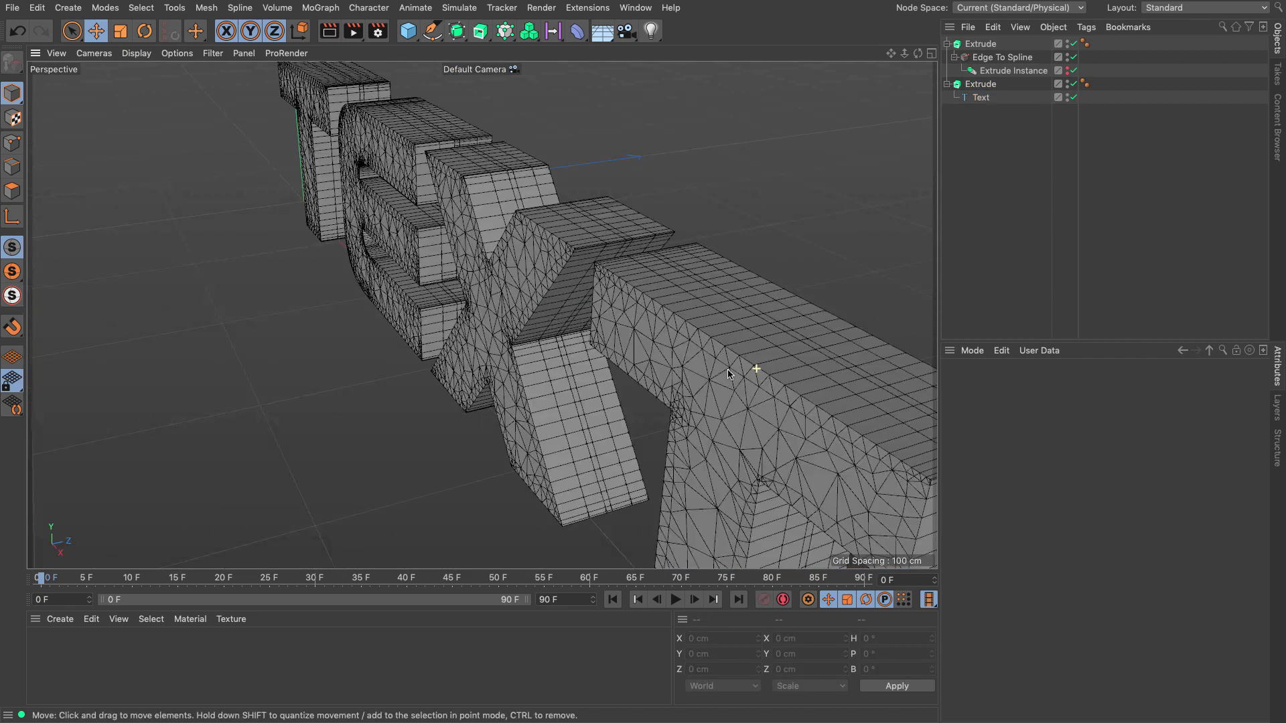
left_click_drag(753, 368, 837, 214, "alt")
left_click(790, 221)
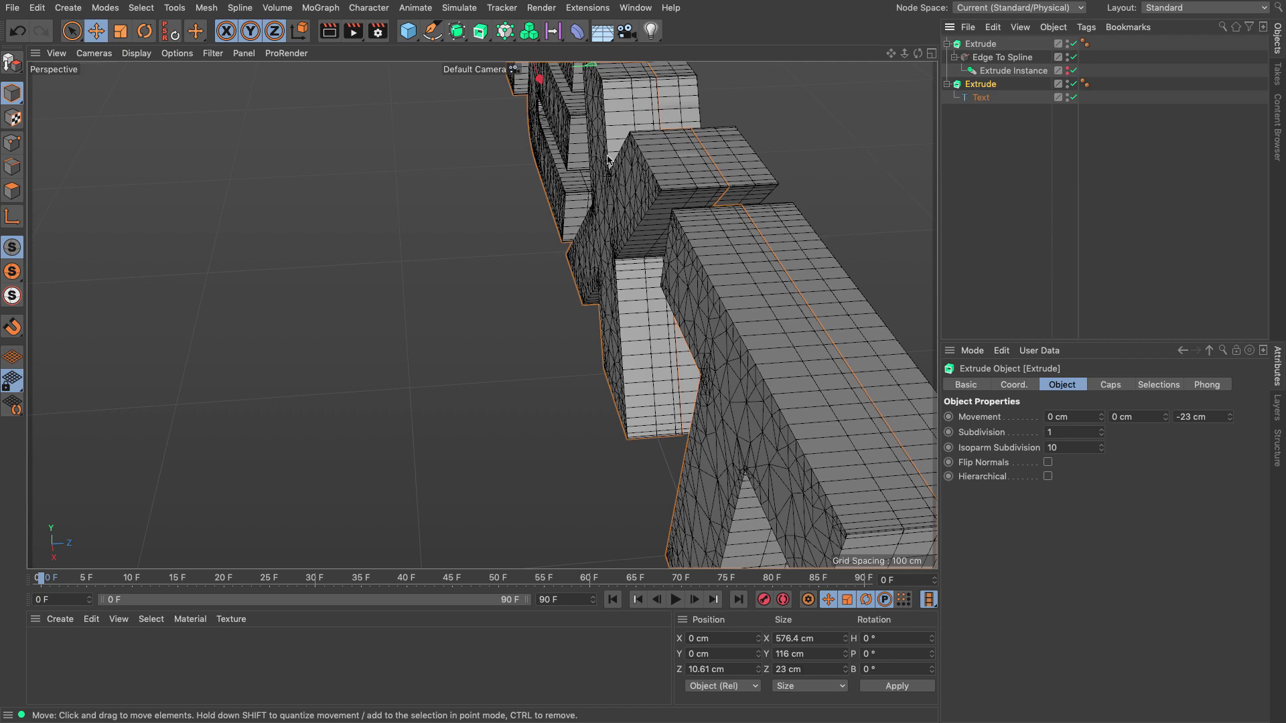
scroll(585, 137, "down", 2)
left_click_drag(582, 113, 591, 115)
left_click_drag(583, 201, 802, 214, "alt")
scroll(706, 296, "down", 2)
left_click(770, 154)
Switch the viewport display to Gouraud Shading and toggle one additional viewport display option
left_click(136, 53)
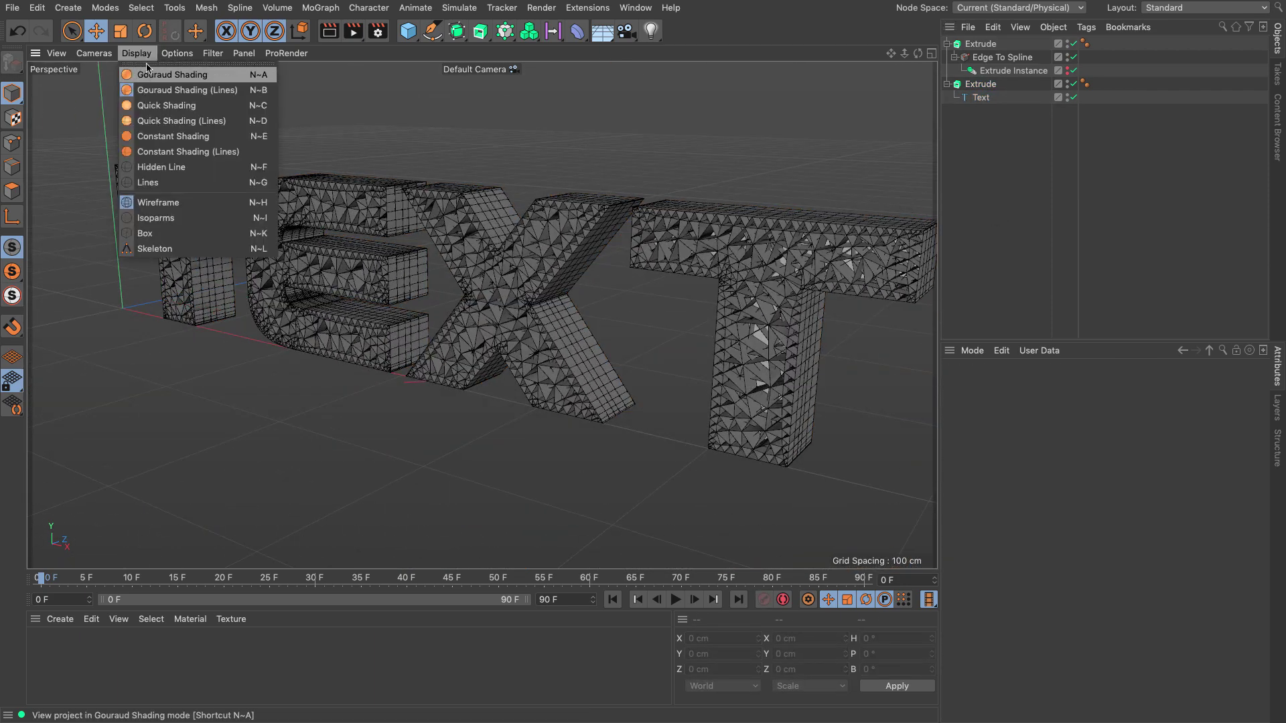
left_click(171, 75)
left_click(177, 53)
left_click(201, 222)
mouse_move(221, 228)
left_mouse_down("alt")
mouse_move(687, 294)
mouse_move(669, 298)
mouse_move(750, 267)
mouse_move(483, 316)
mouse_move(660, 264)
mouse_move(666, 282)
mouse_move(675, 252)
mouse_move(583, 284)
mouse_move(606, 295)
left_mouse_up("alt")
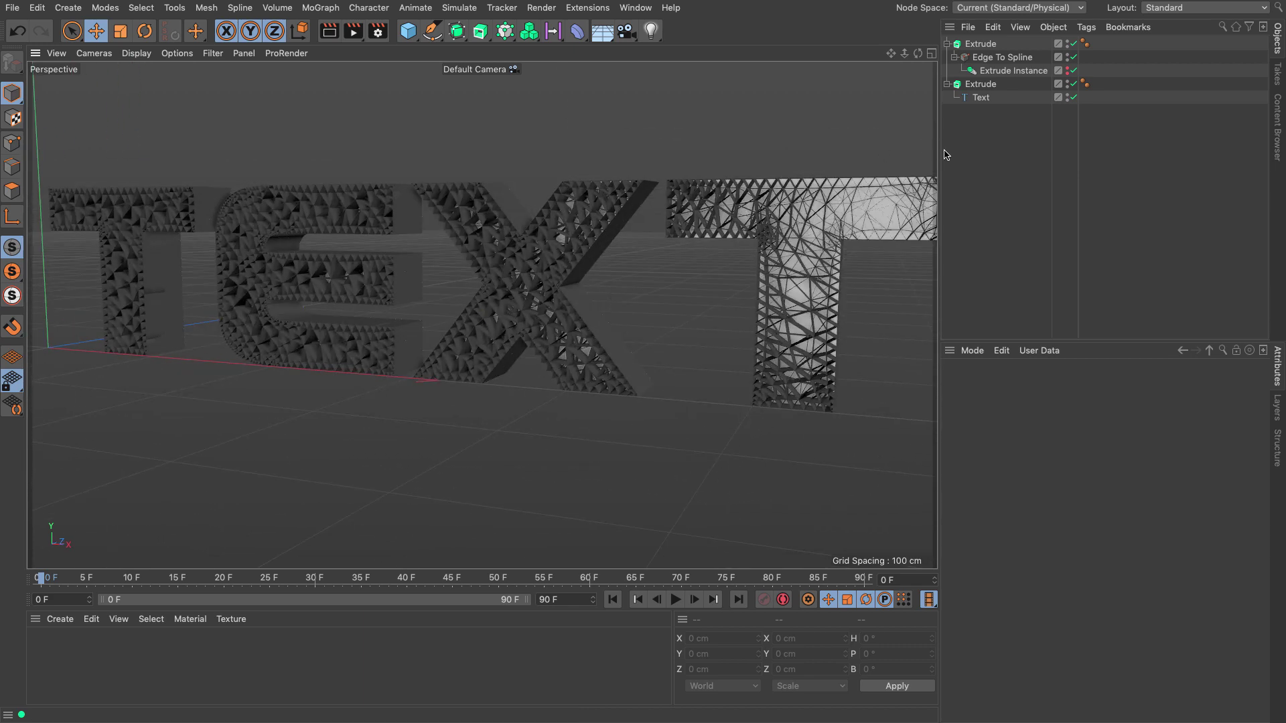
Change the wording of the Text object to "nose"
left_click(980, 98)
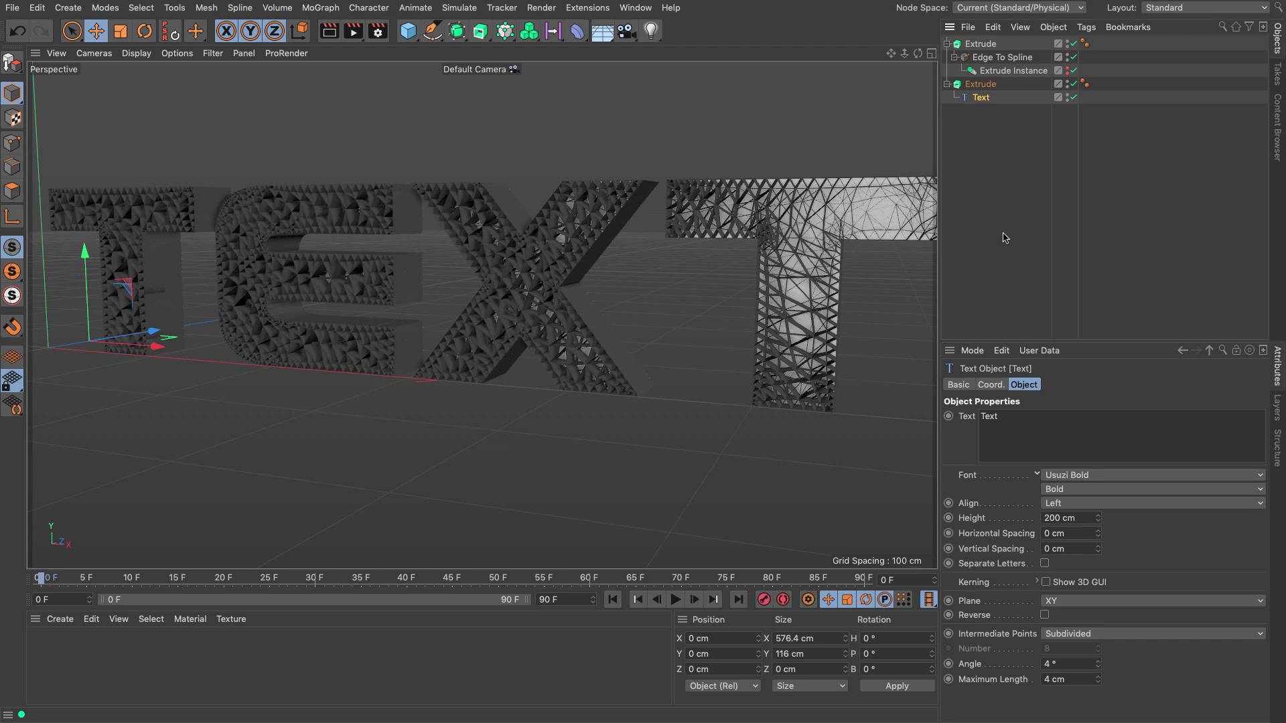
left_click(1048, 432)
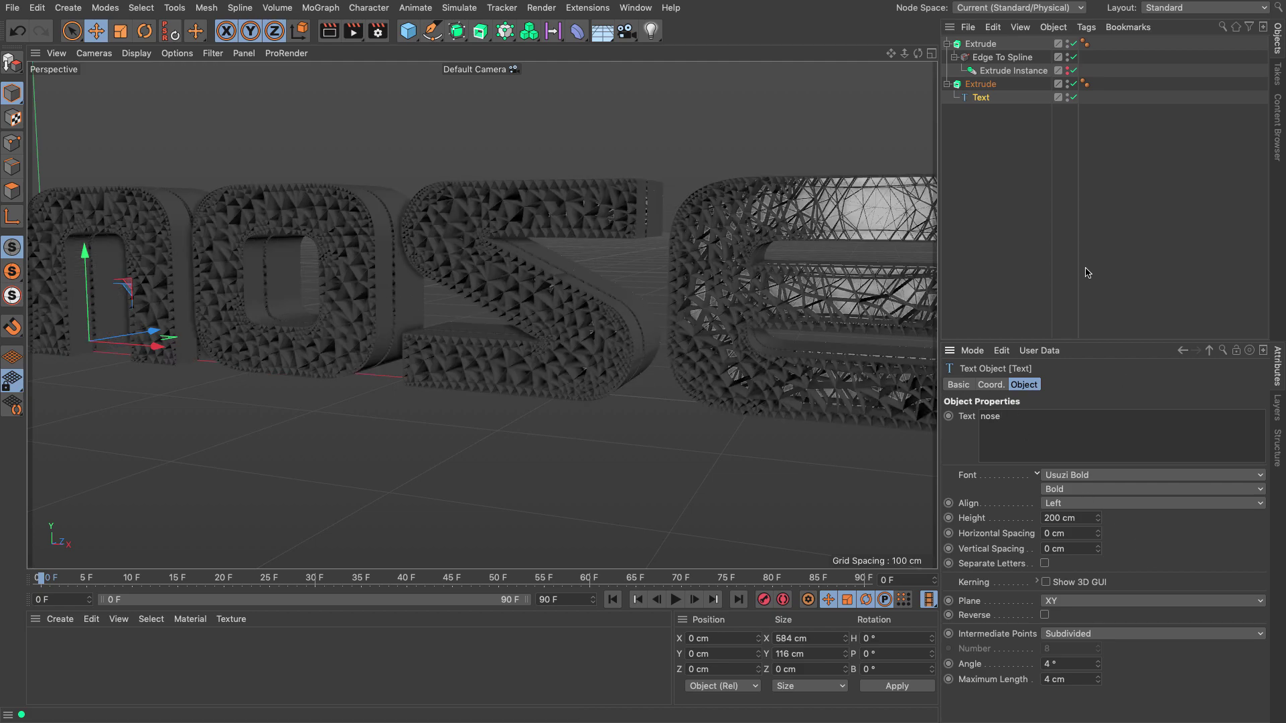
left_click(1036, 266)
left_click_drag(670, 294, 752, 320, "alt")
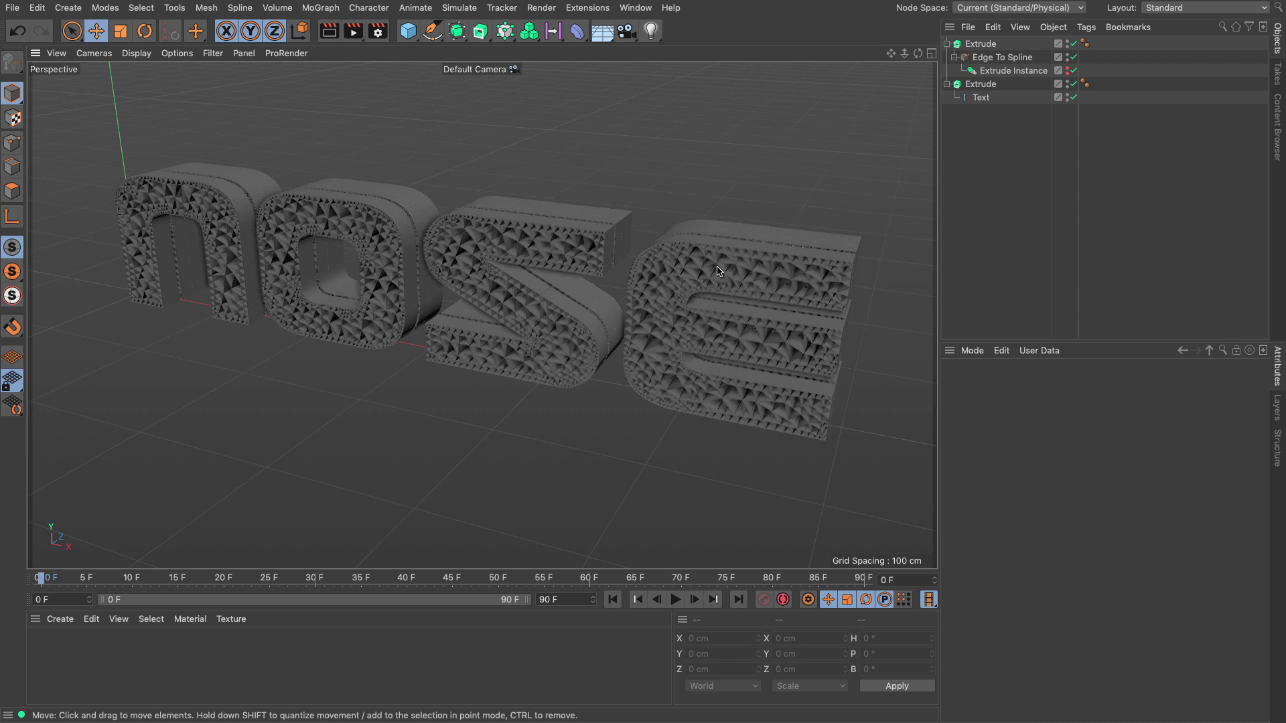
Create a new project and add a Torus primitive
key("ctrl+n")
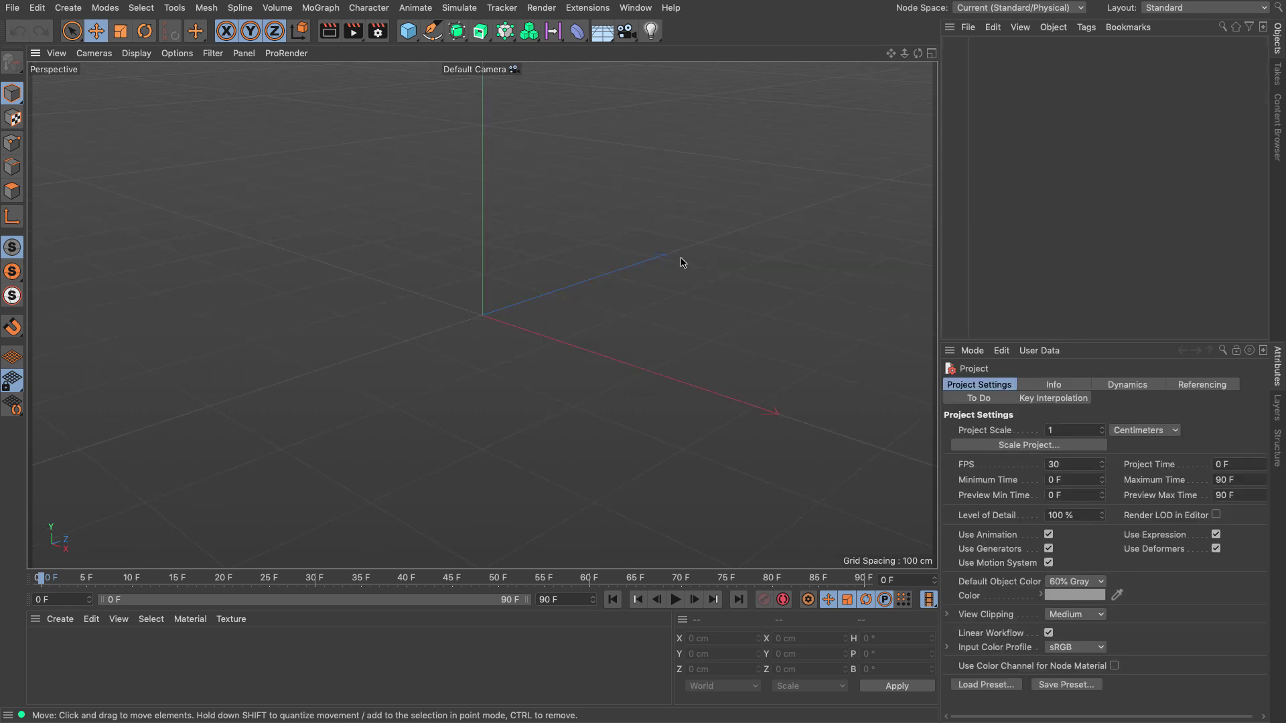
left_click(408, 30)
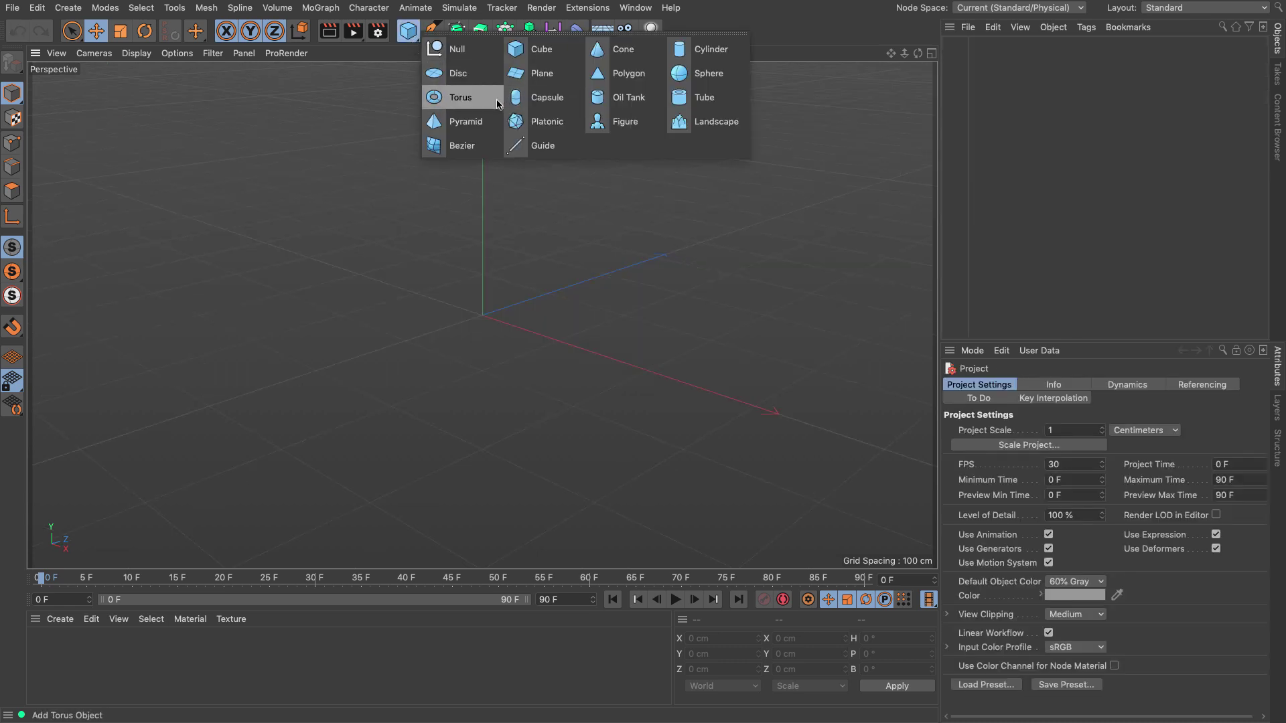
left_click(472, 97)
scroll(562, 282, "up", 2)
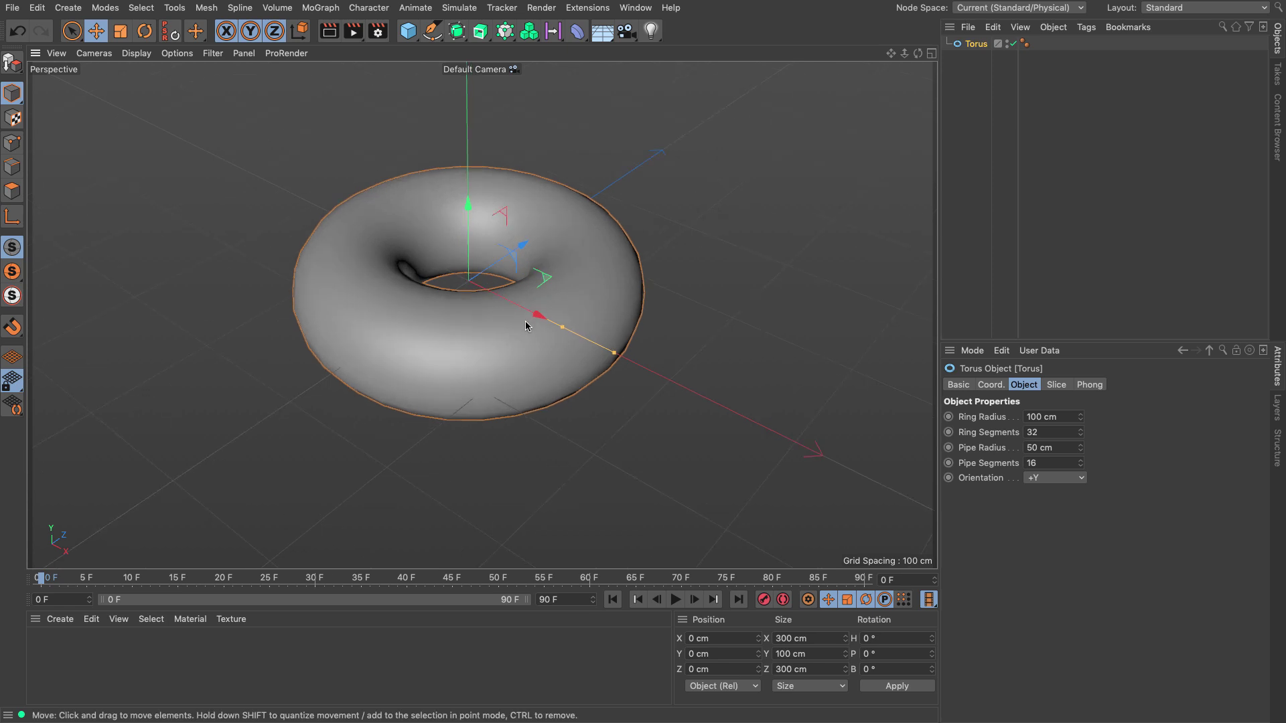
Add a Voronoi Fracture object and nest the Torus under it
left_click(505, 30)
left_click(571, 73)
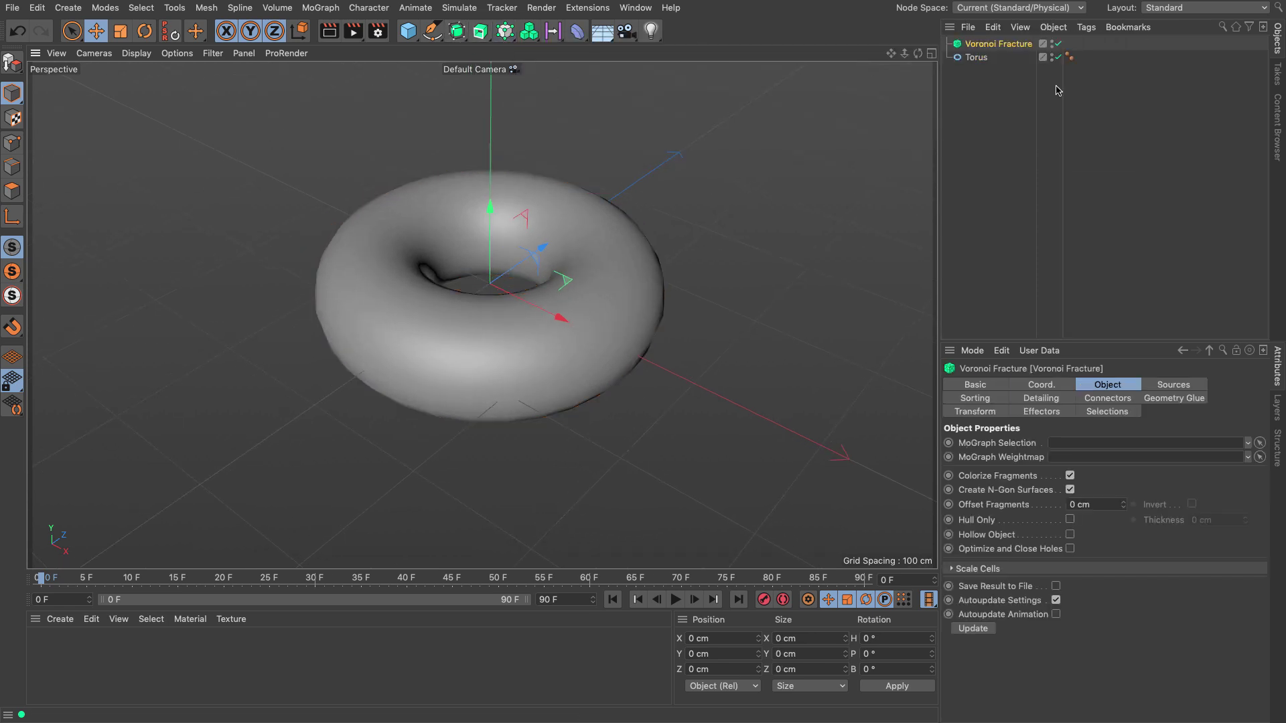
left_click_drag(976, 56, 980, 46)
left_click(980, 45)
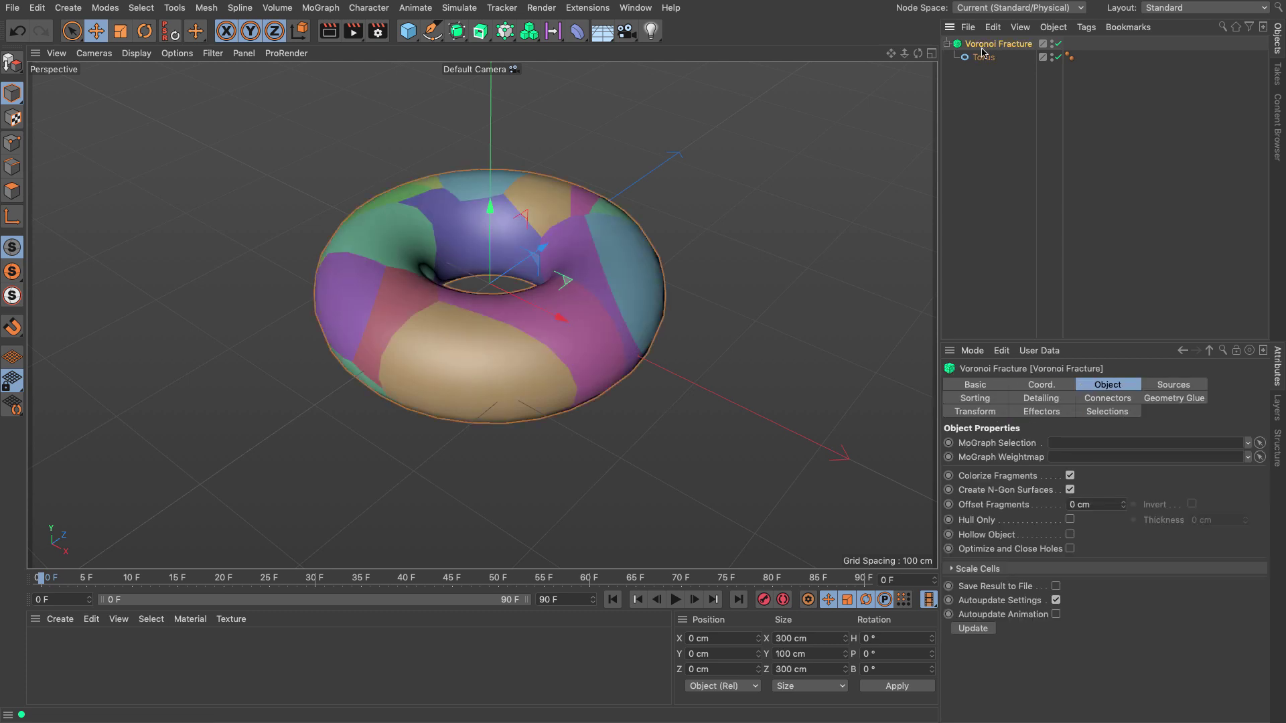
Set the Voronoi Fracture's distribution source to a Point Amount of 300 and enable its Surface Break Edges selection
left_click(1172, 385)
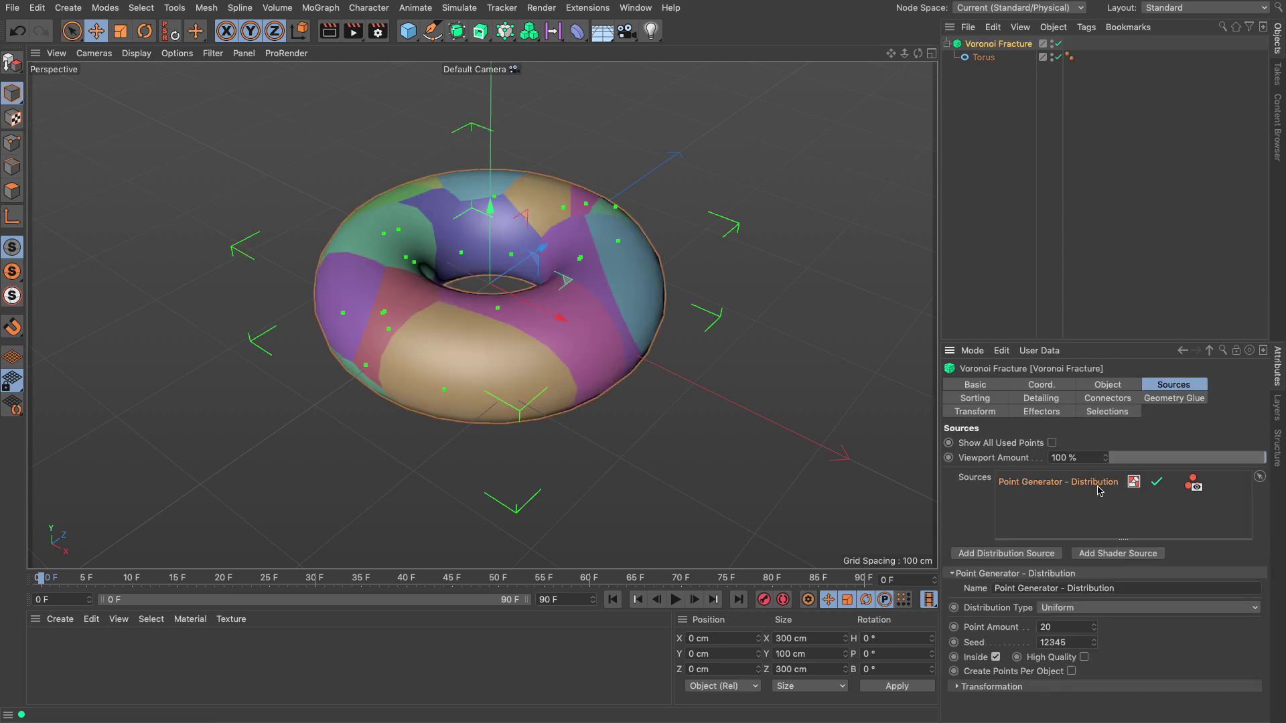
left_click(1075, 630)
type("300")
key("Return")
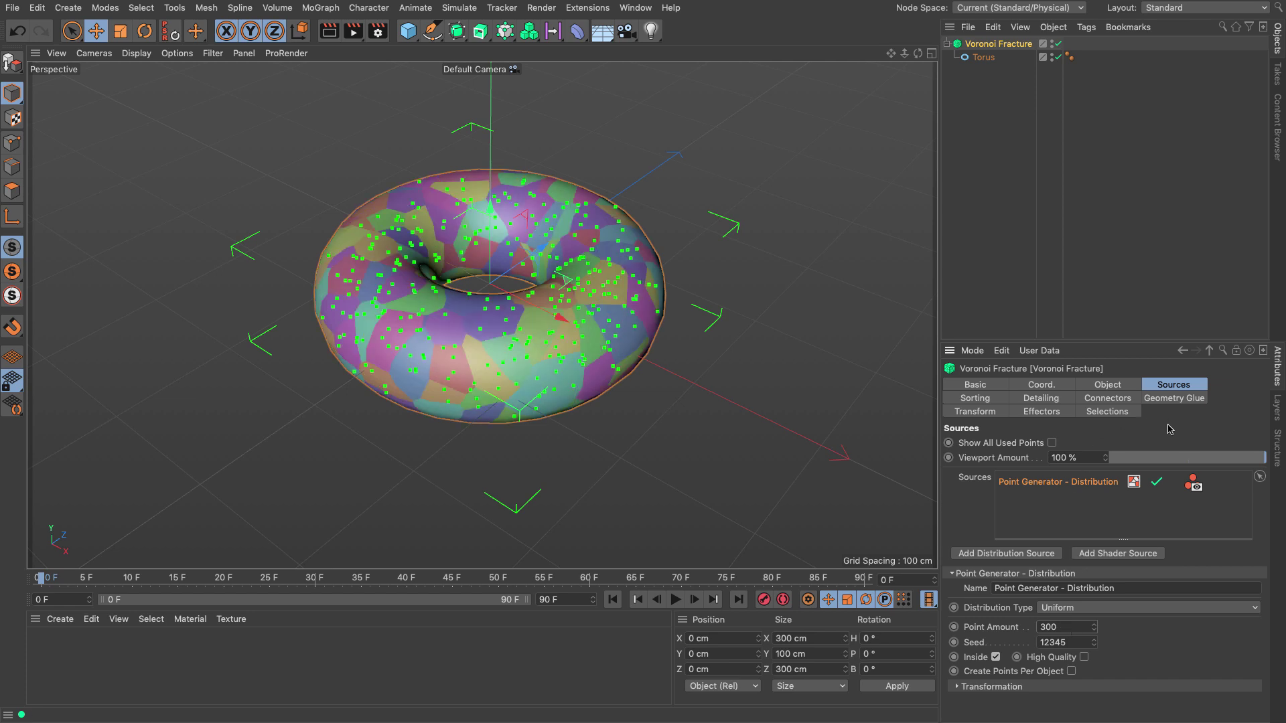
left_click(1109, 413)
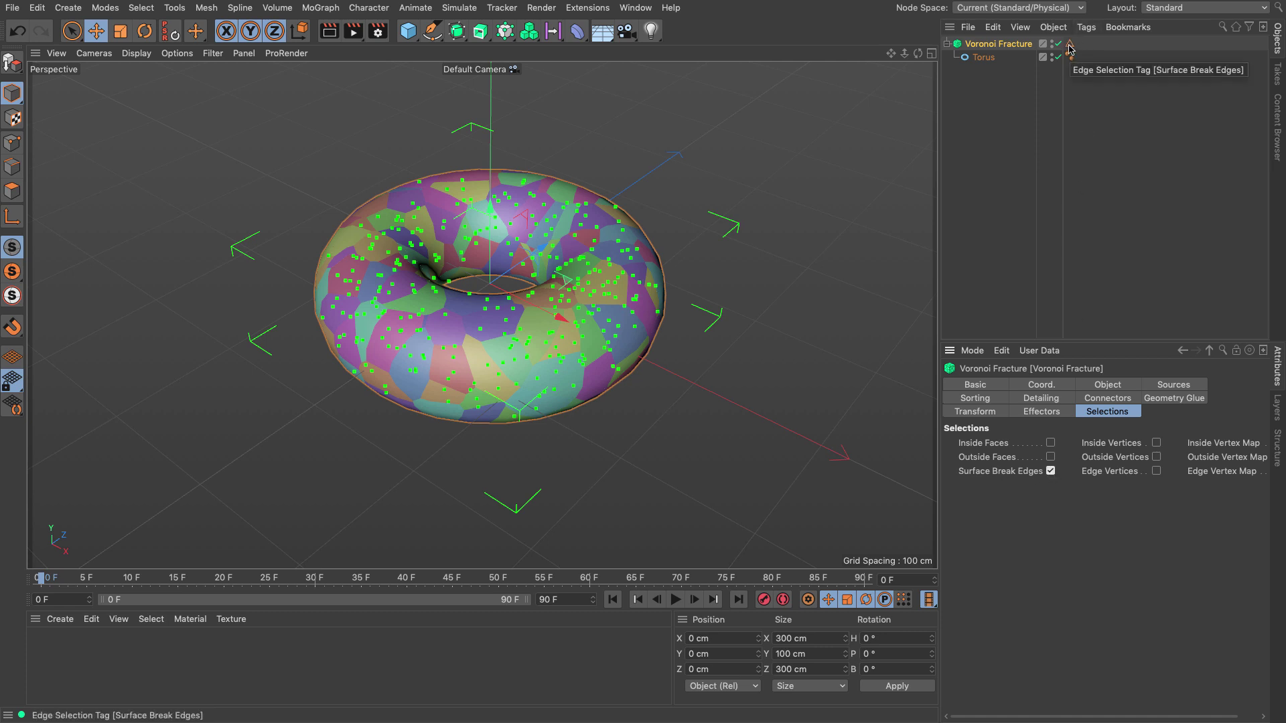
Add an Edge To Spline object with Voronoi Fracture as its Object and the Surface Break Edges tag as its Edge Selection
left_click(587, 8)
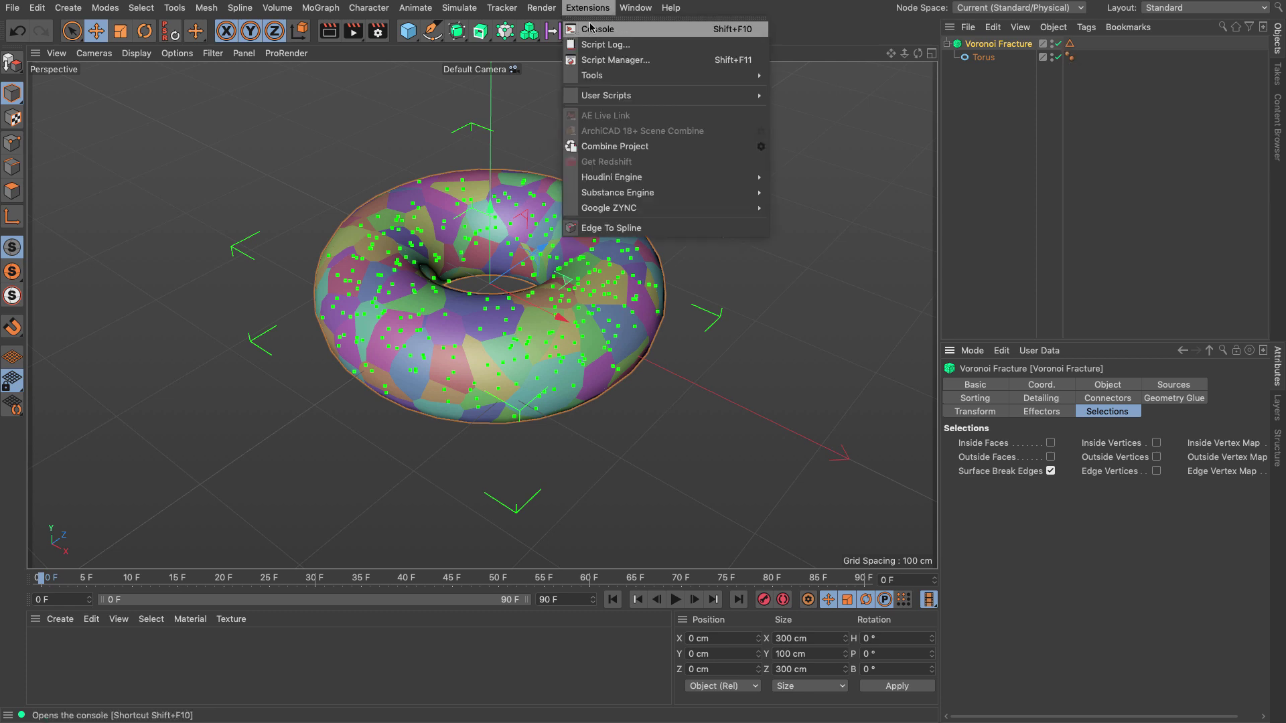
left_click(611, 229)
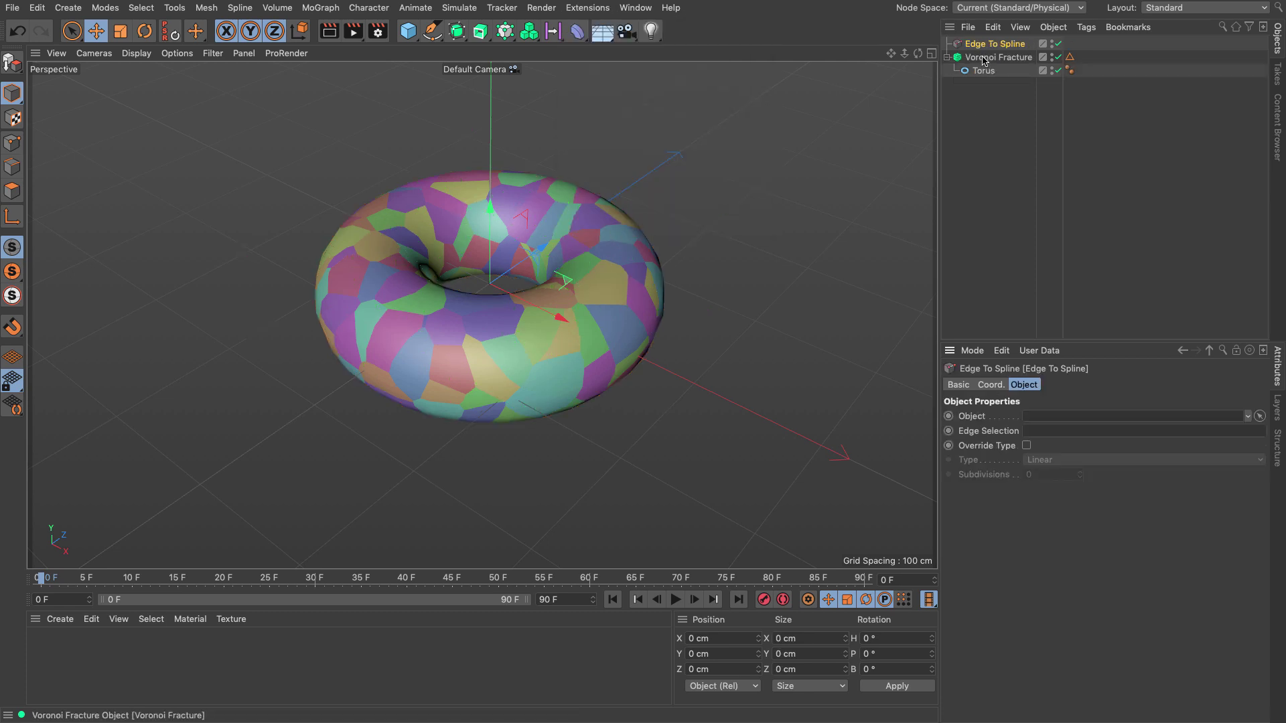
left_click_drag(987, 61, 1058, 416)
left_click_drag(1070, 58, 1090, 431)
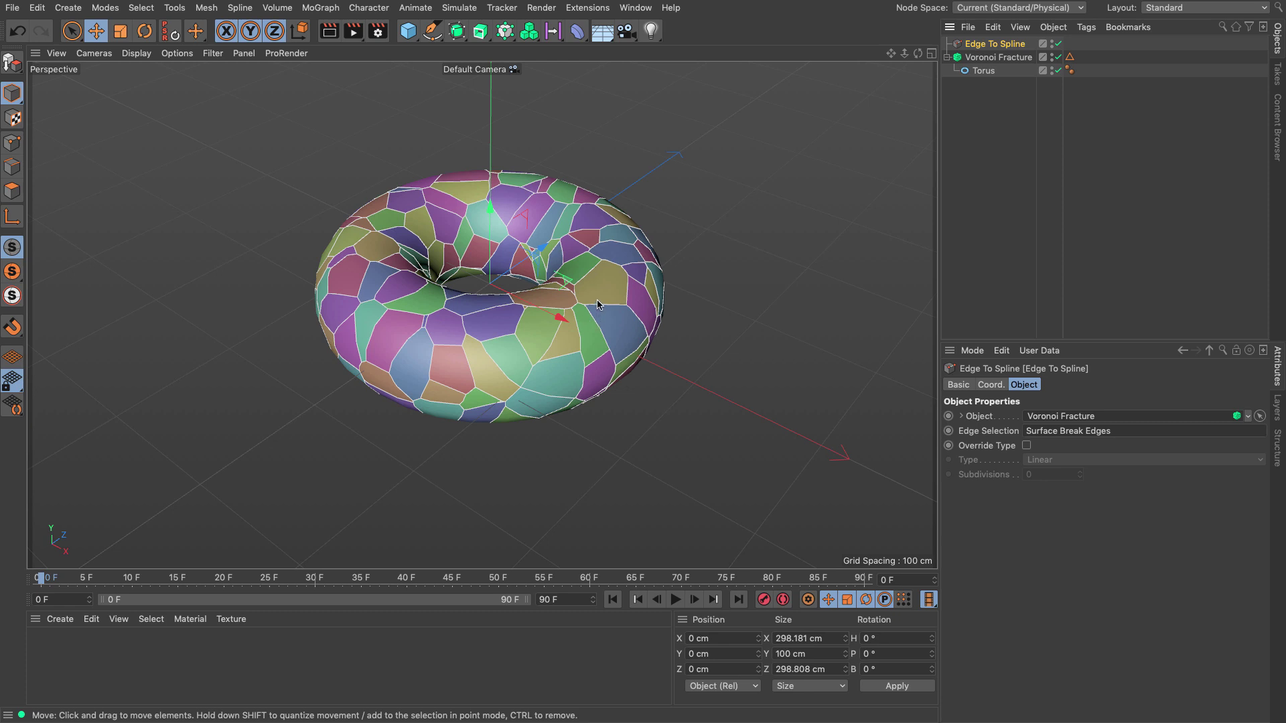
Add a Sweep and a Circle spline, and nest the Circle and Edge To Spline under the Sweep
left_click(480, 31)
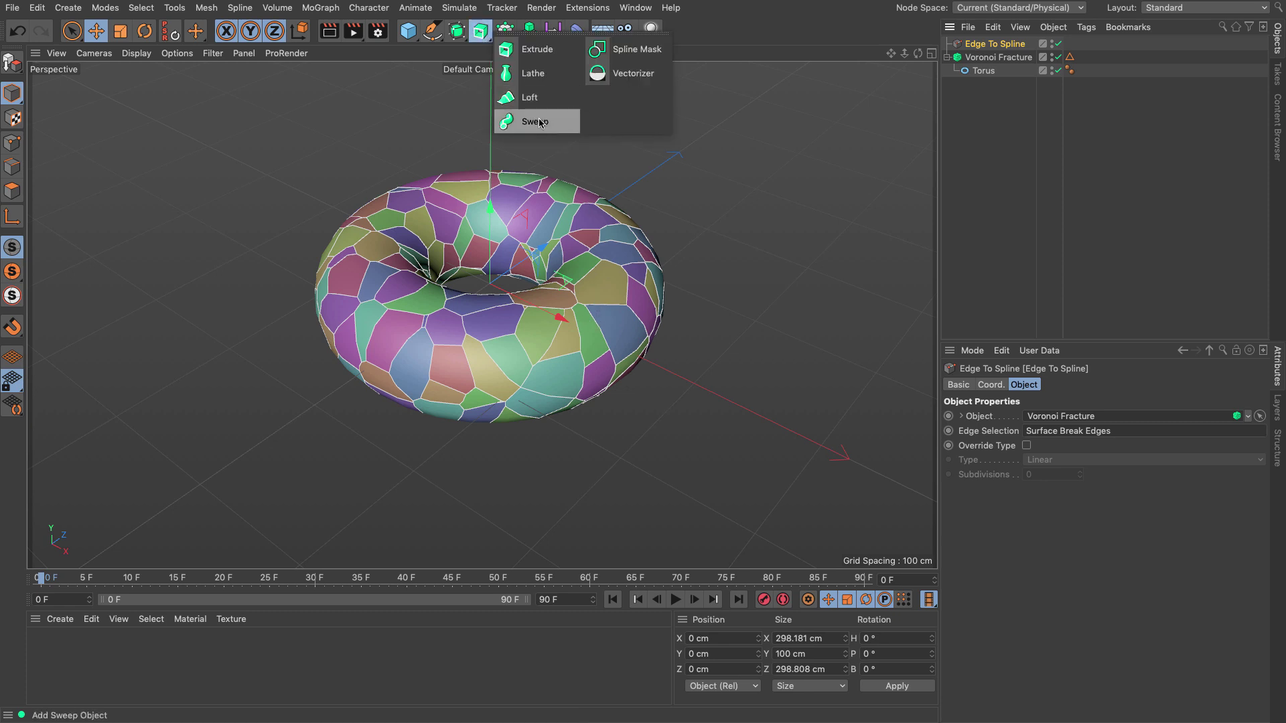
left_click(540, 122)
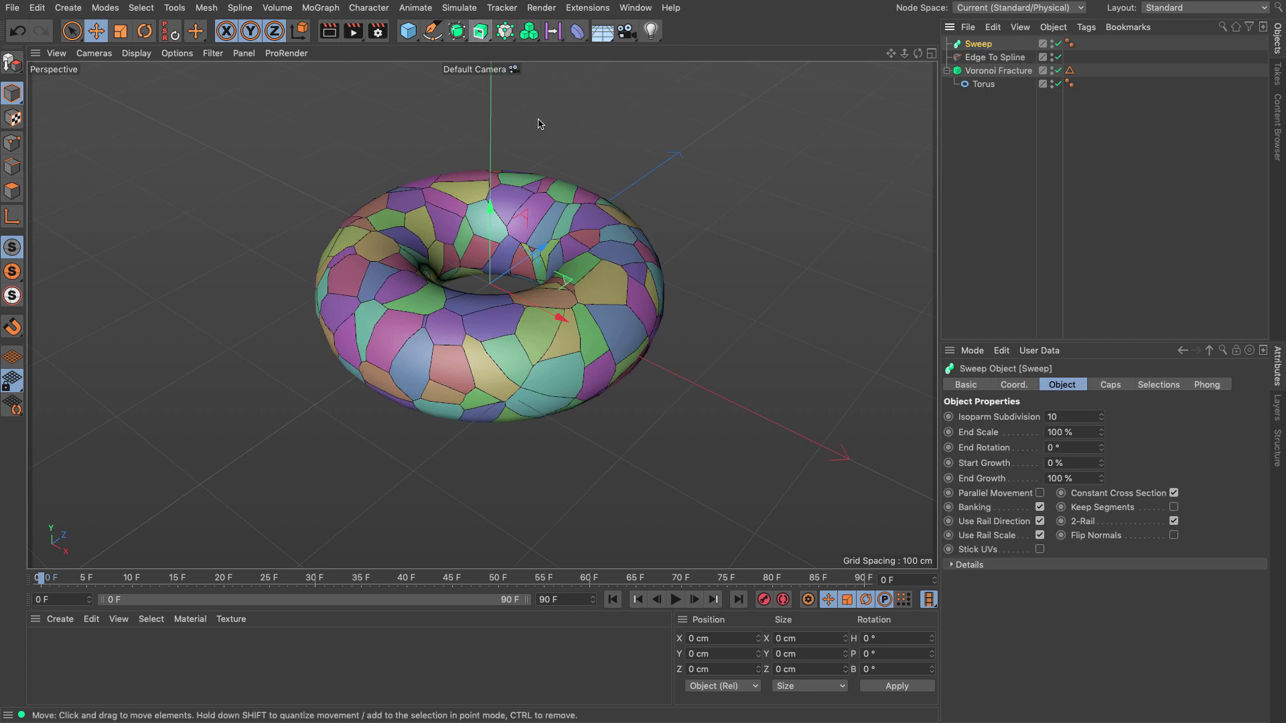
left_click(433, 31)
left_click(579, 77)
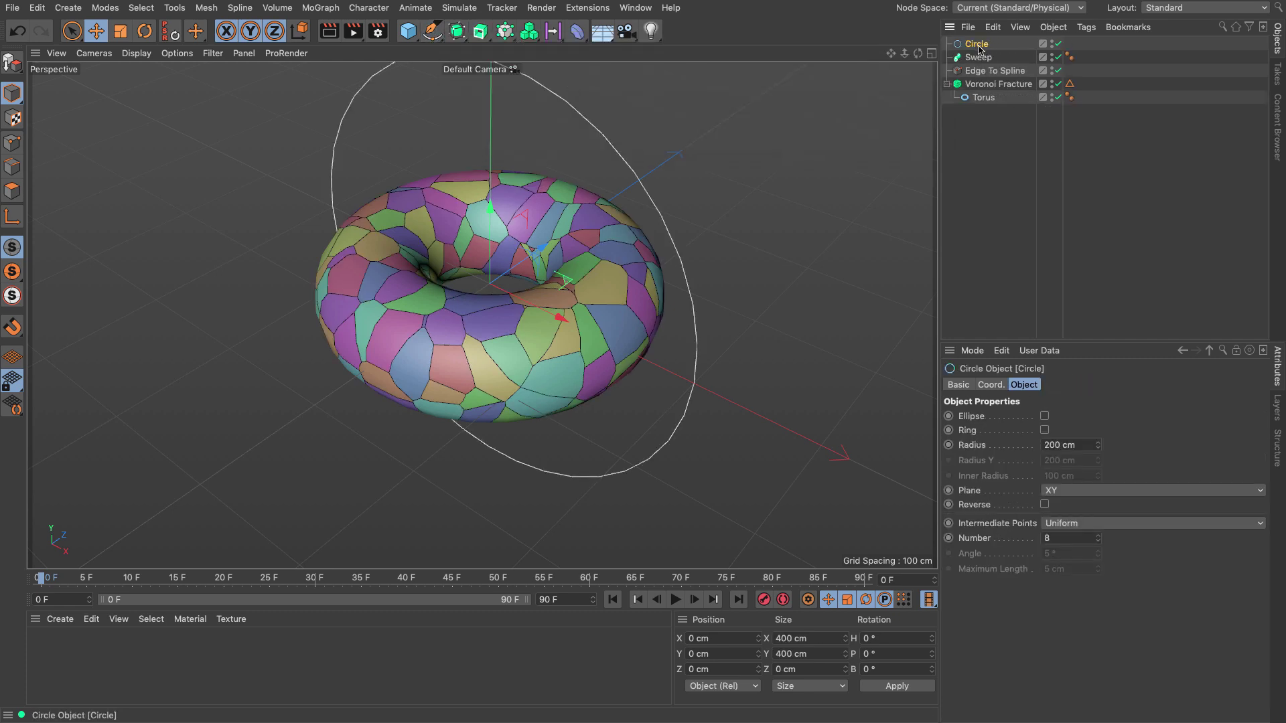
mouse_move(980, 56)
left_mouse_down()
mouse_move(989, 83)
mouse_move(987, 65)
left_mouse_up()
Set the Circle profile's radius to 1 cm and render a preview of the swept fracture edges in the viewport
double_click(1071, 444)
type("1")
left_click(989, 149)
key("ctrl+r")
left_click_drag(609, 338, 746, 215, "alt")
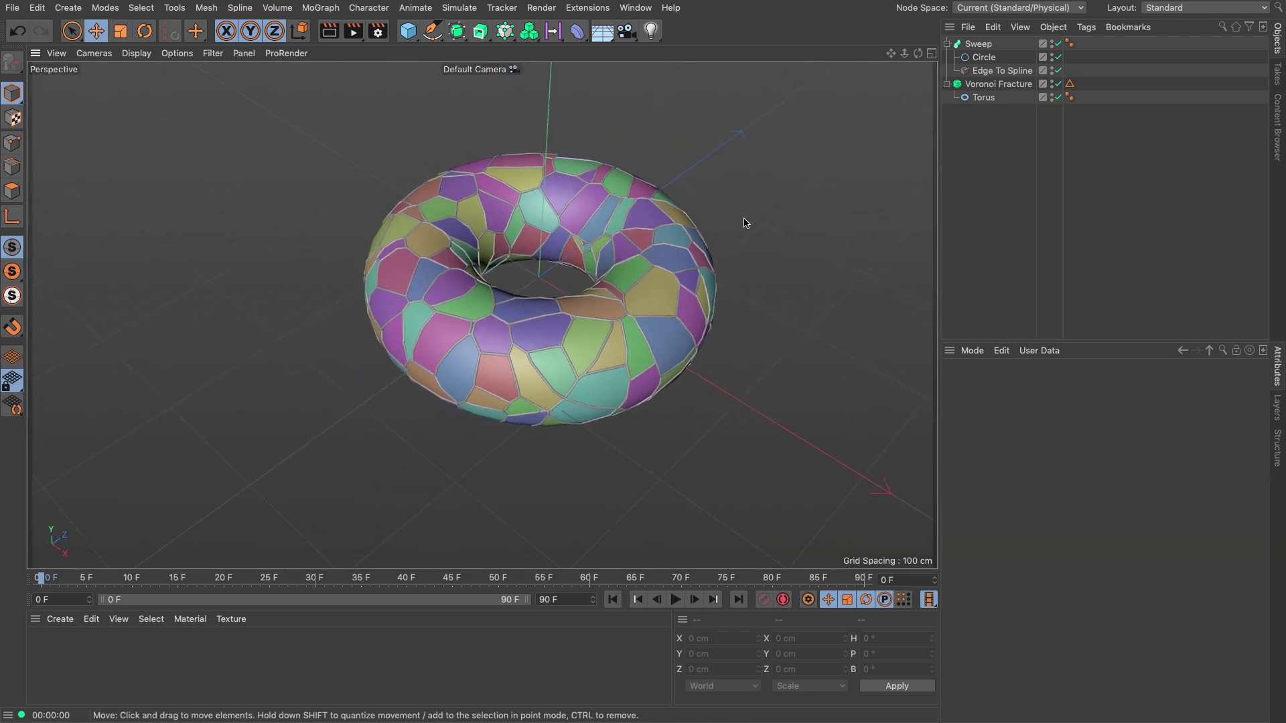
Enable Geometry Glue on the Voronoi Fracture with the Falloff glue type and add a glue falloff
left_click(988, 90)
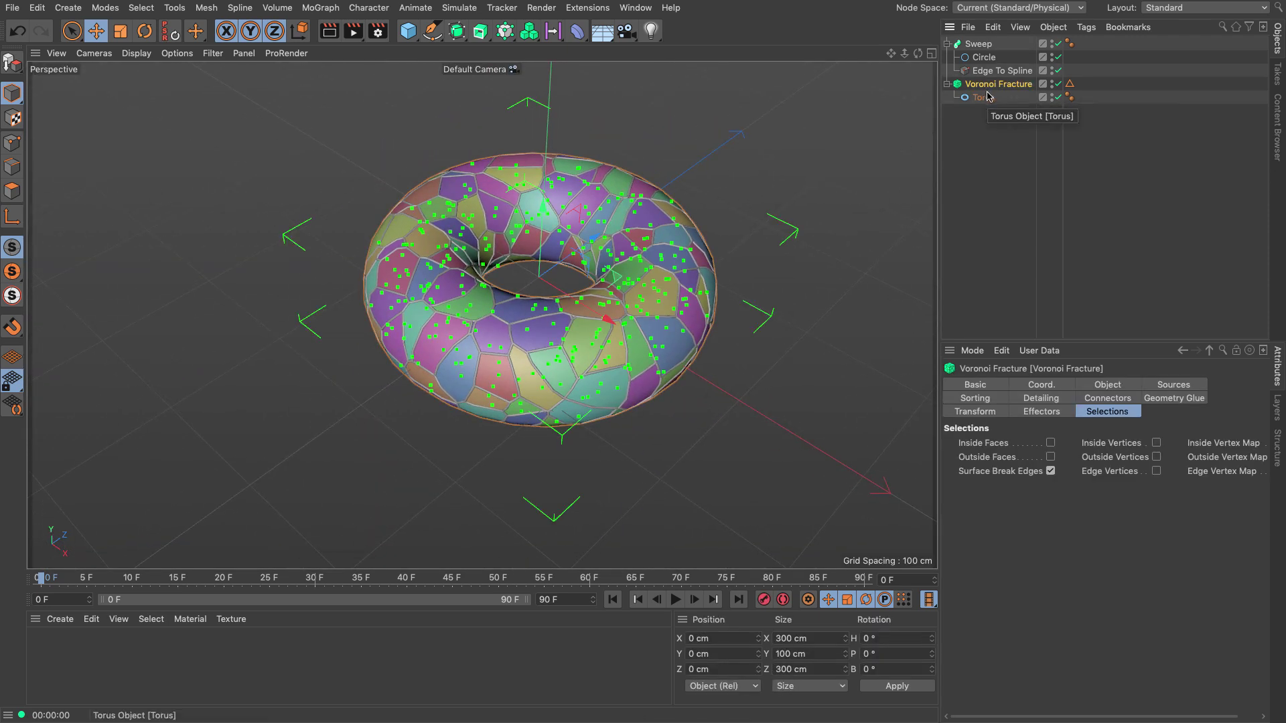
left_click(1154, 400)
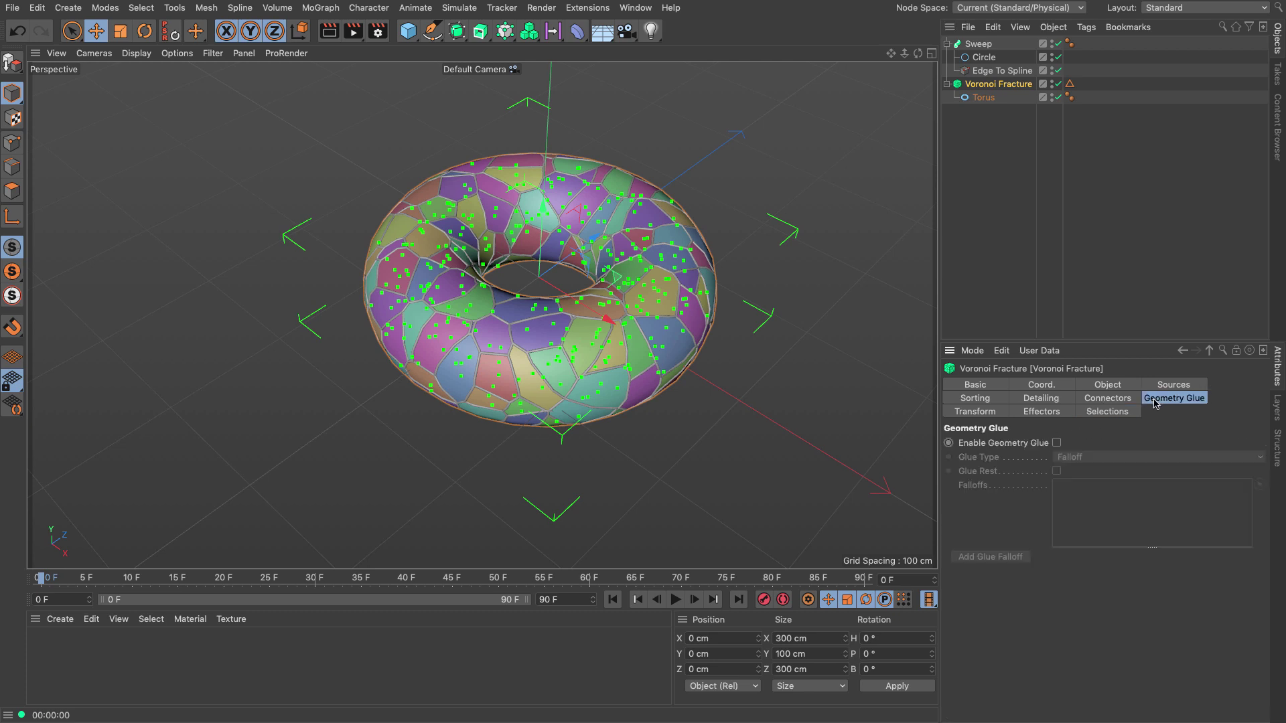
left_click(1056, 443)
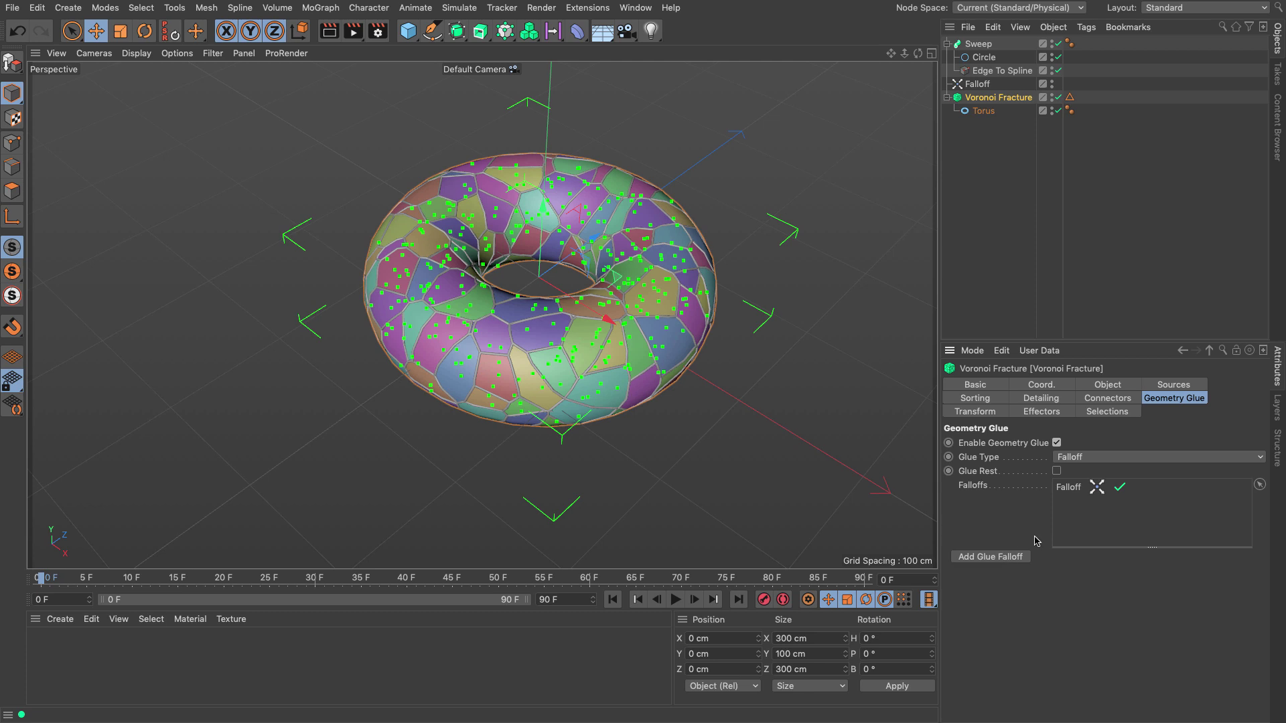
Add a Linear Field to the Falloff object and move it along X to about -80 cm
left_click(980, 85)
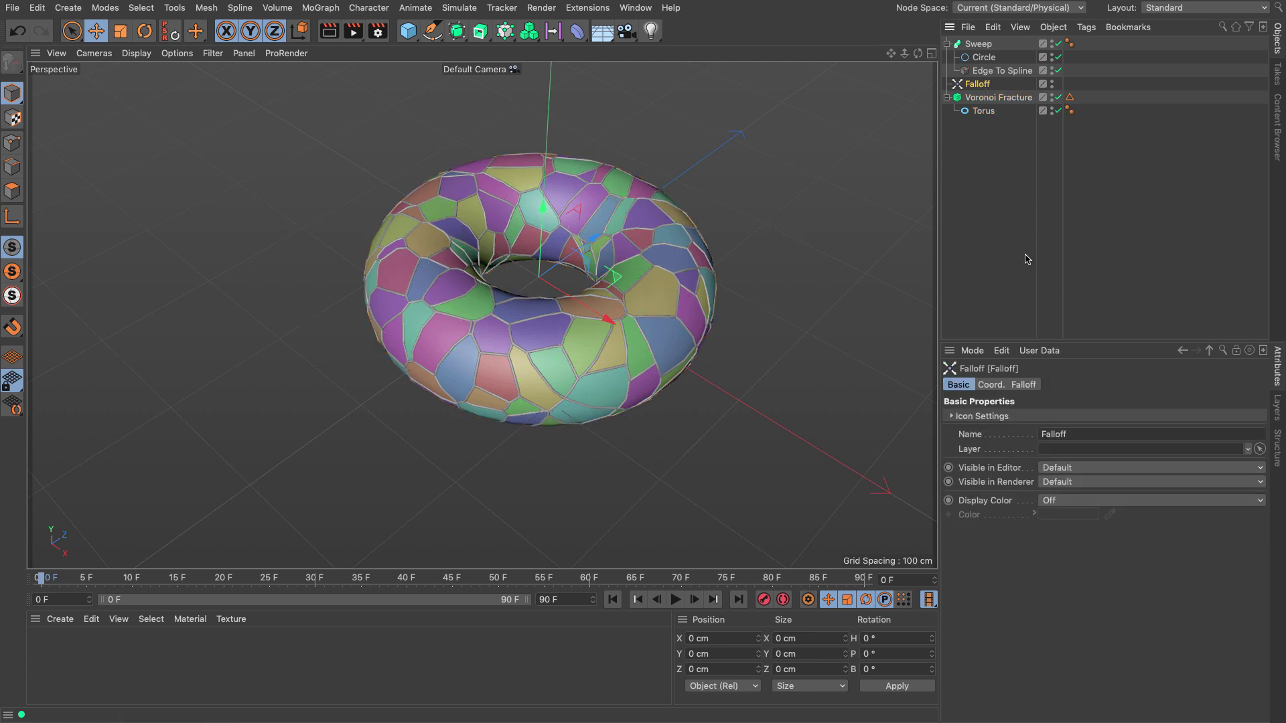
left_click(1025, 385)
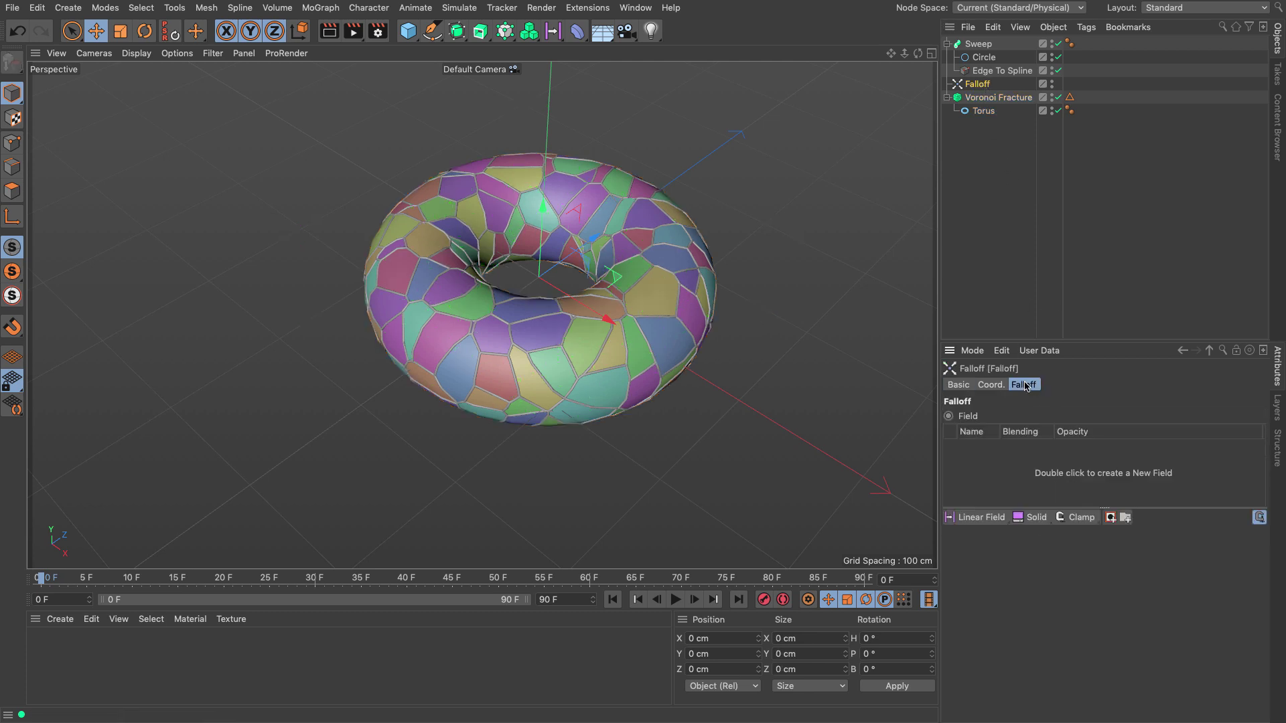
left_click(979, 519)
left_click_drag(612, 324, 395, 300, "alt")
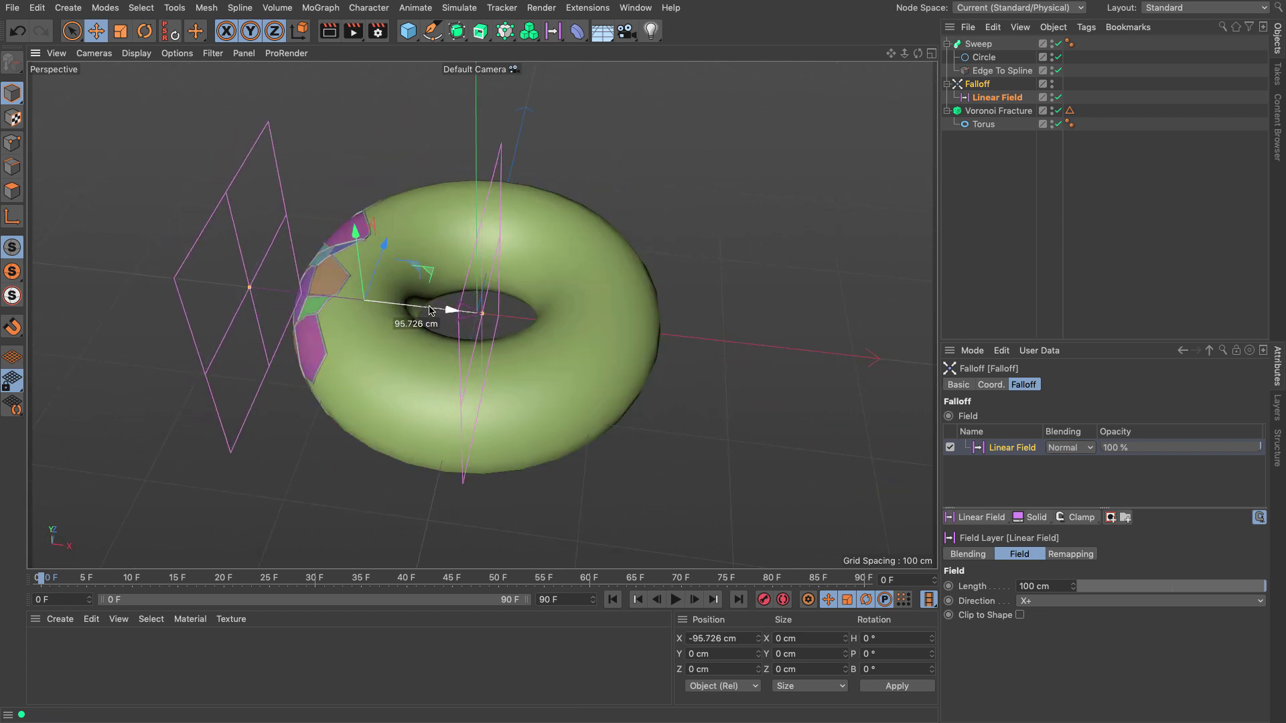
left_click_drag(468, 323, 442, 317)
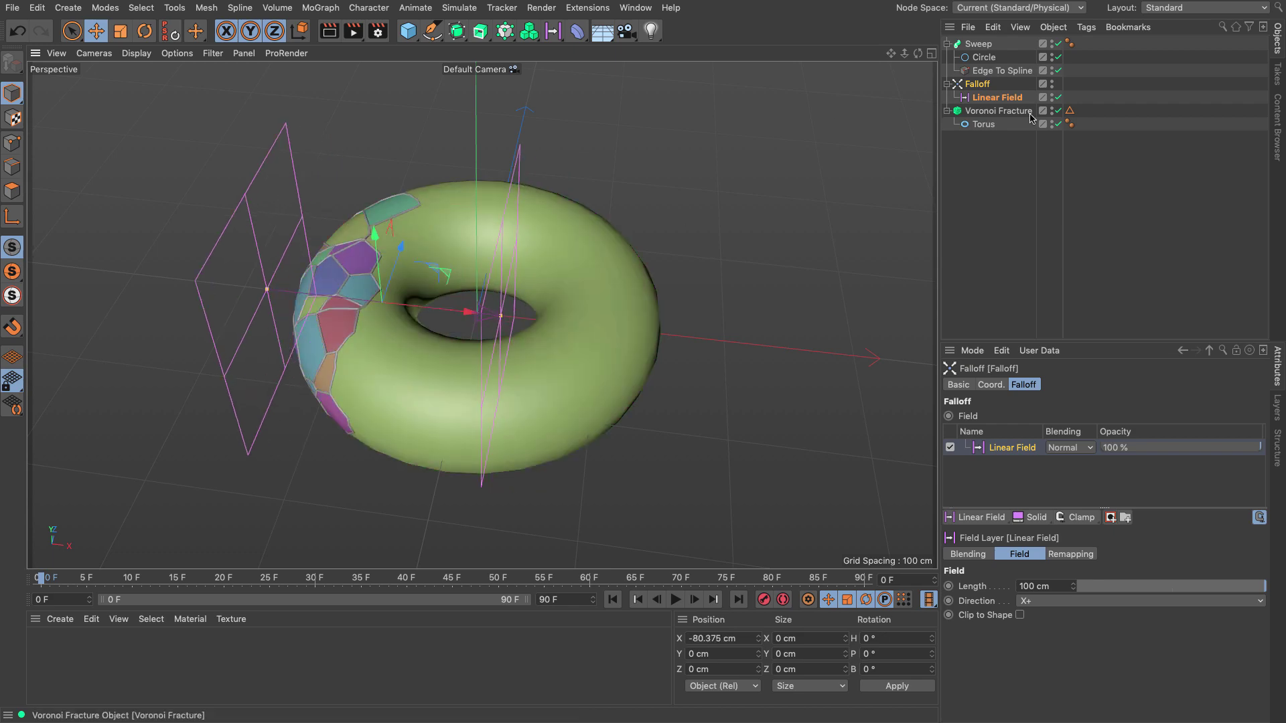